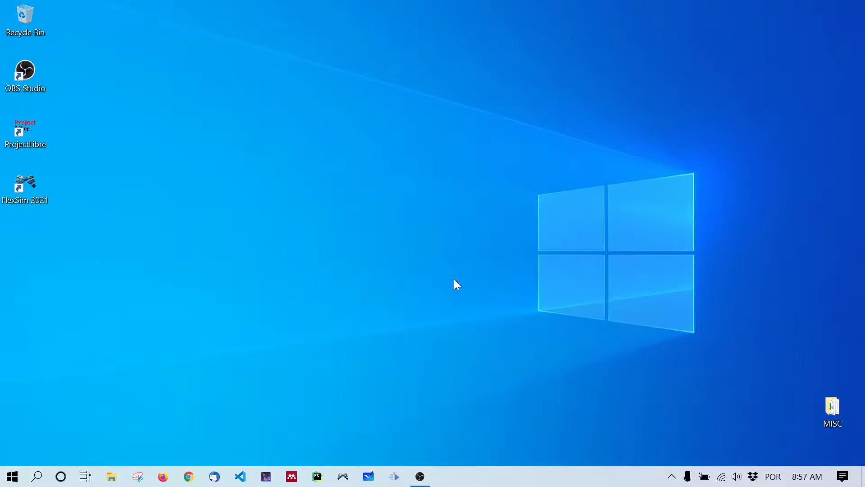
Launch FlexSim 2021 from the desktop and create a new model
left_click(349, 481)
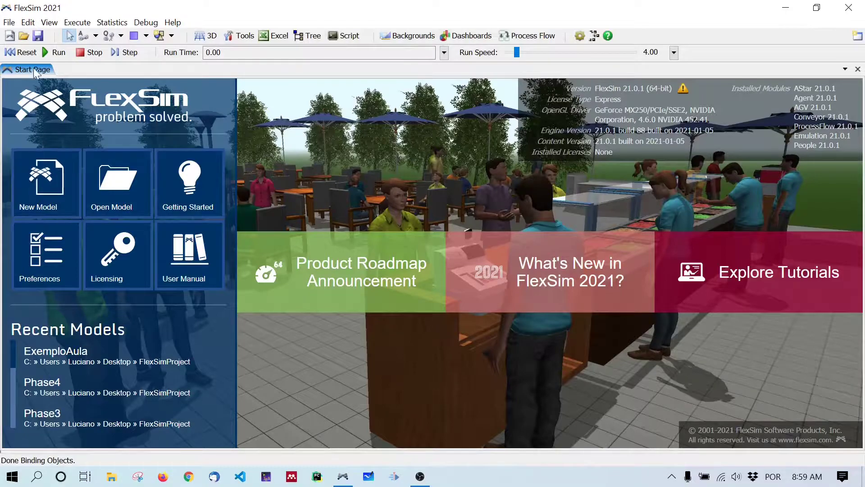
left_click(10, 22)
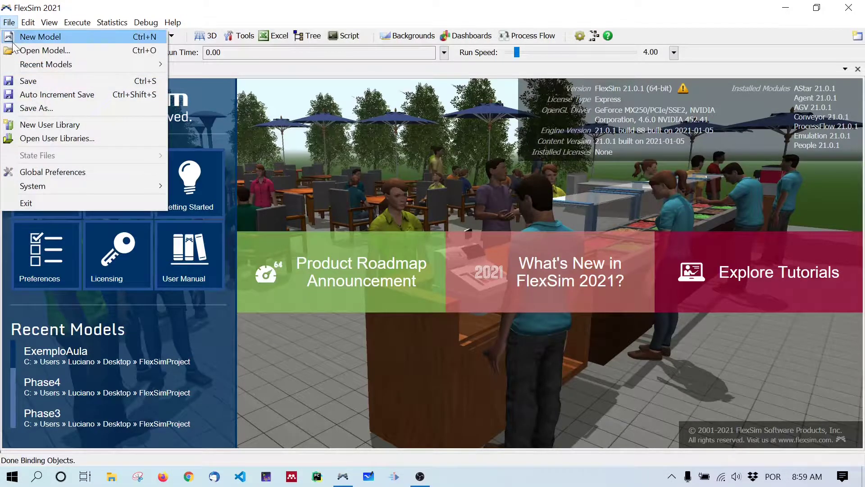
left_click(276, 137)
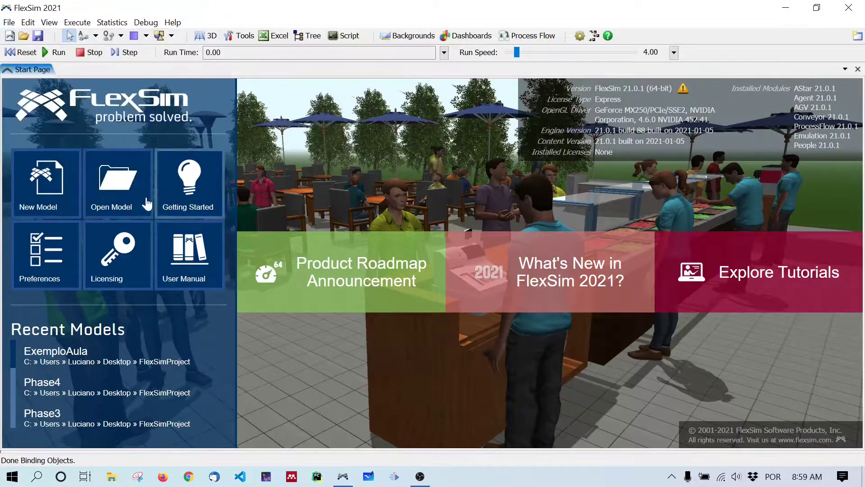
left_click(60, 195)
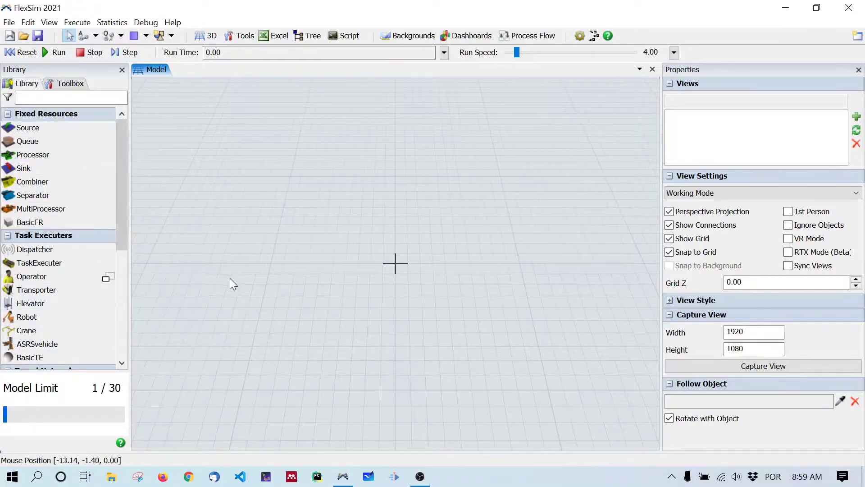
Place a Source in the model as the start of the line, at about X -15.5, Y -3.9
scroll(106, 302, "down", 2)
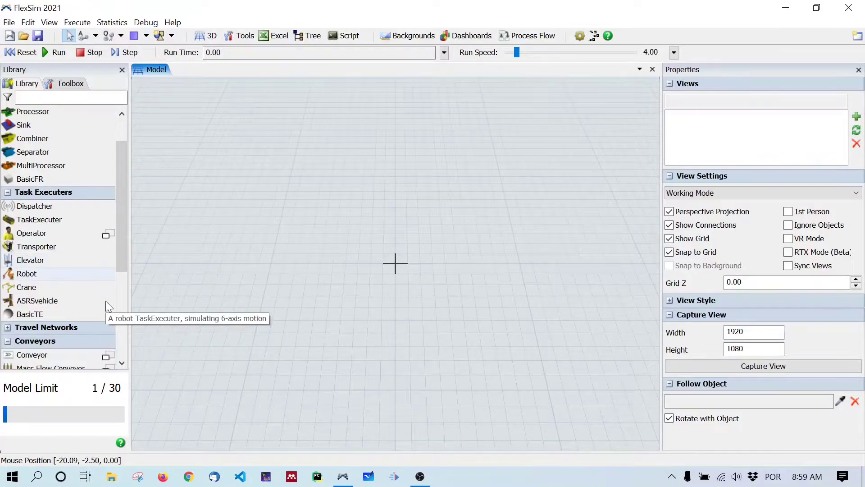
scroll(87, 253, "up", 2)
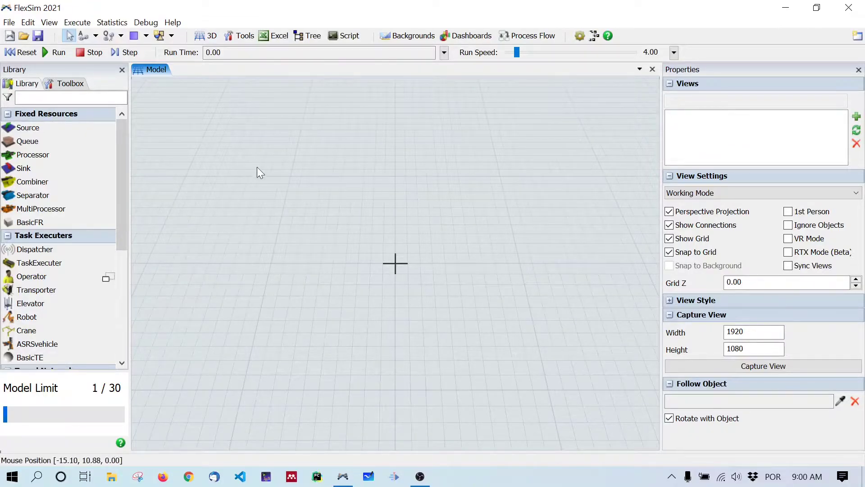
left_click(32, 128)
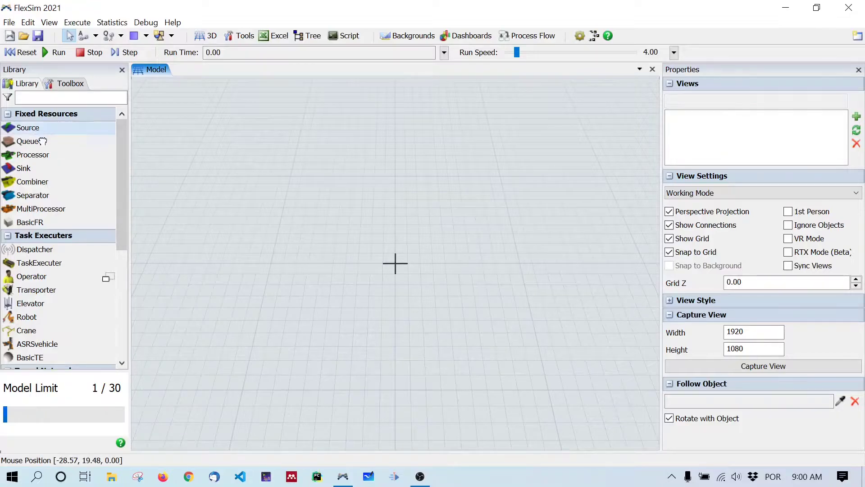
left_click(170, 308)
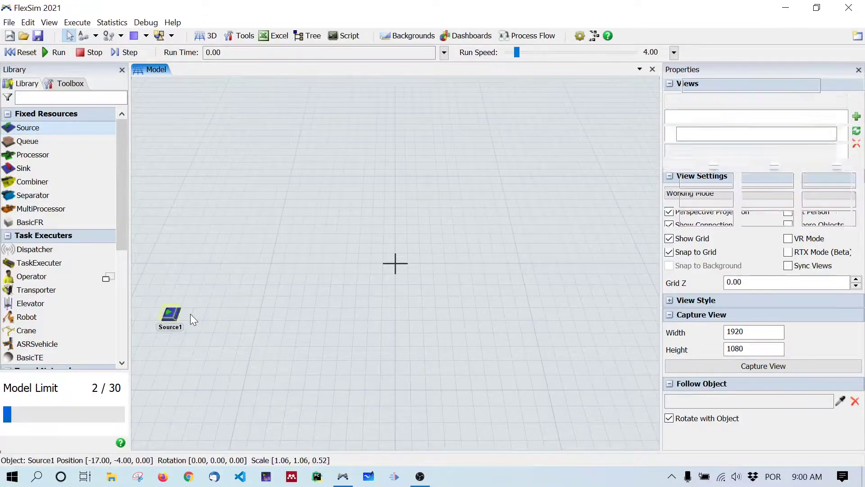
left_click(191, 314)
left_click_drag(190, 319, 192, 314)
Place a Queue in line with the Source, at about X -10, Y -4.3
left_click(41, 141)
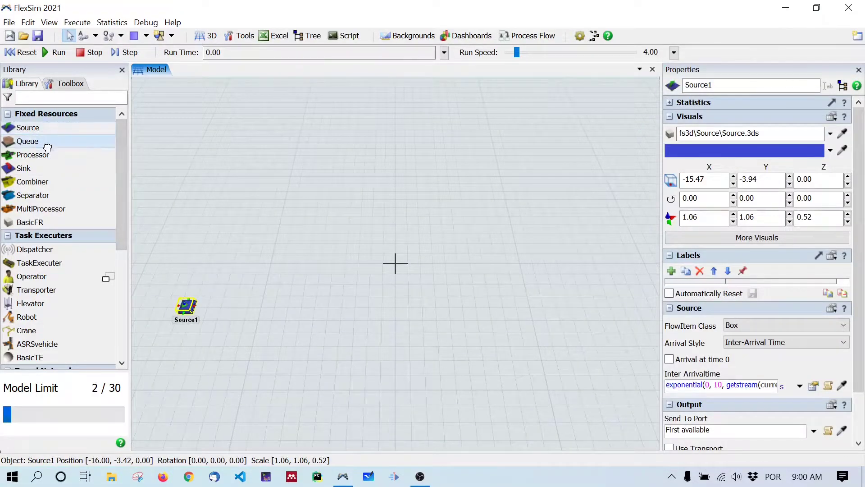
left_click(257, 305)
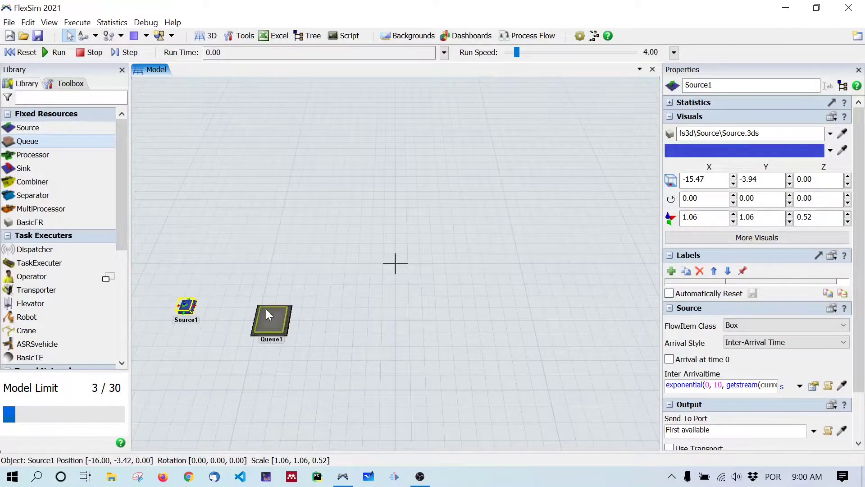
left_click(256, 303)
left_click_drag(253, 304, 253, 308)
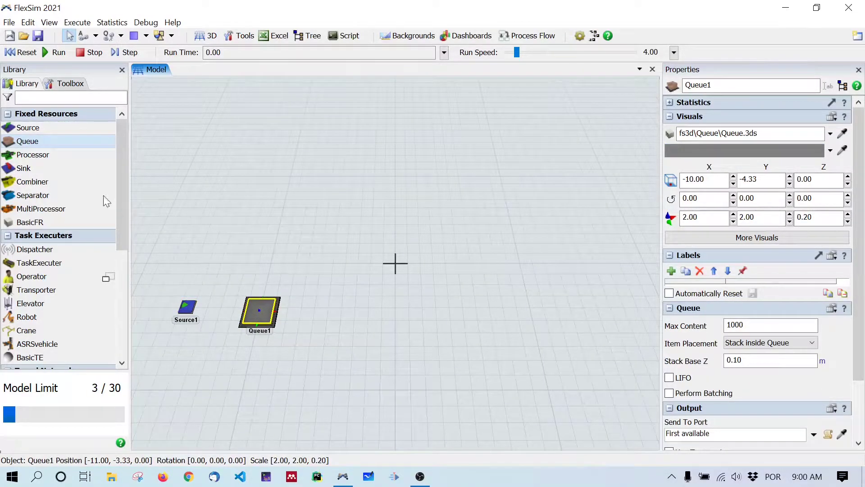
Place a Processor after the Queue at about X -2, Y -4.9, and a Sink beyond it to end the line
left_click(45, 155)
left_click(353, 312)
left_click_drag(364, 317, 352, 312)
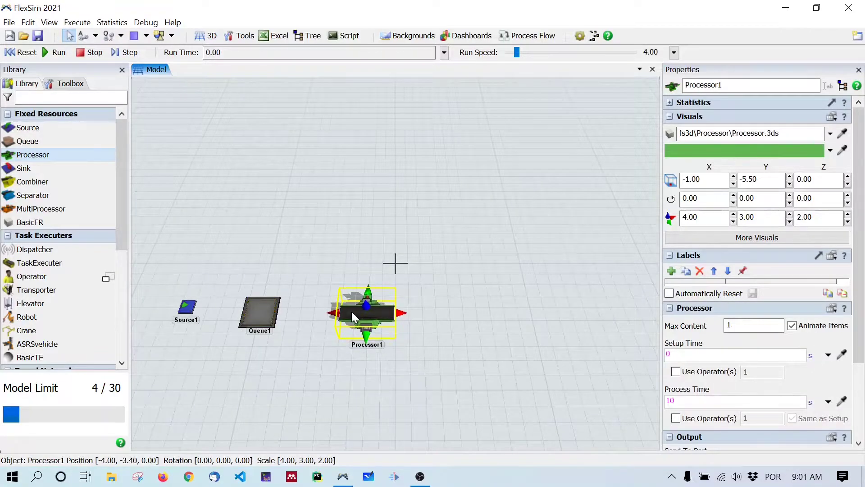
left_click(28, 168)
left_click(472, 315)
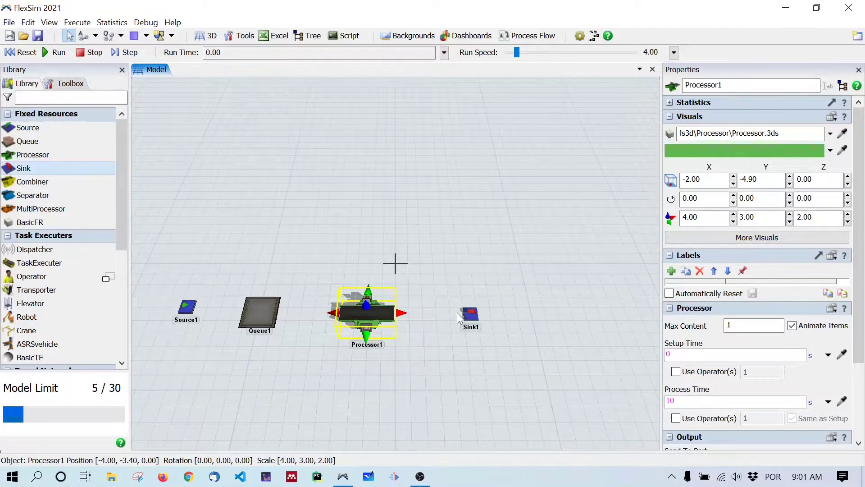
Line up the Queue, Processor and Sink with the Source, moving the Queue to about X -10.3, Y -4 and the Sink to about X 2.2, Y -3.9
left_click_drag(523, 338, 581, 331)
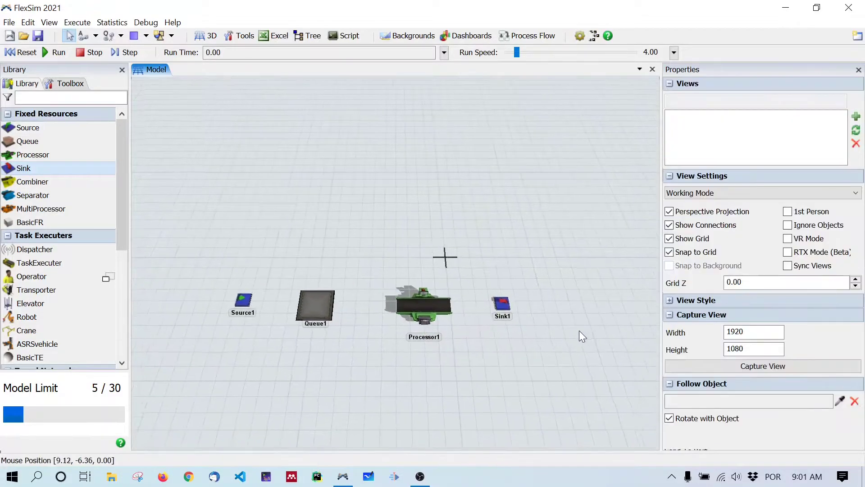
scroll(529, 353, "down", 1)
scroll(527, 352, "up", 5)
left_click_drag(462, 356, 576, 328)
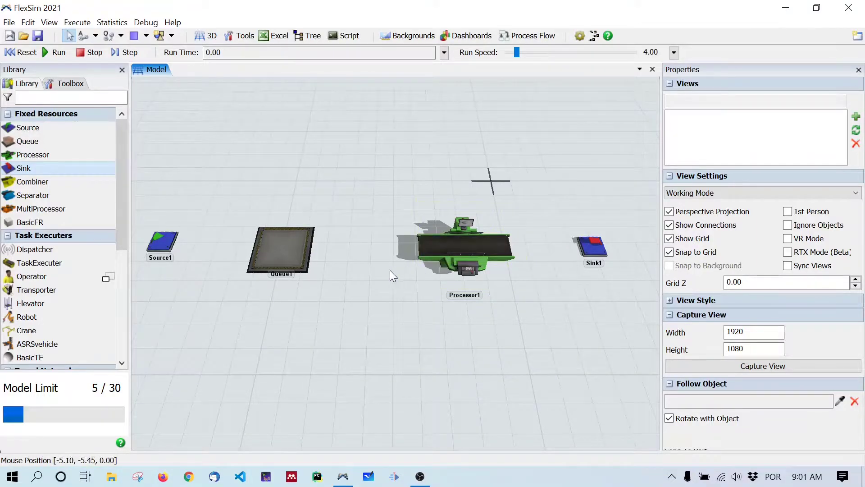
left_click_drag(531, 332, 551, 333)
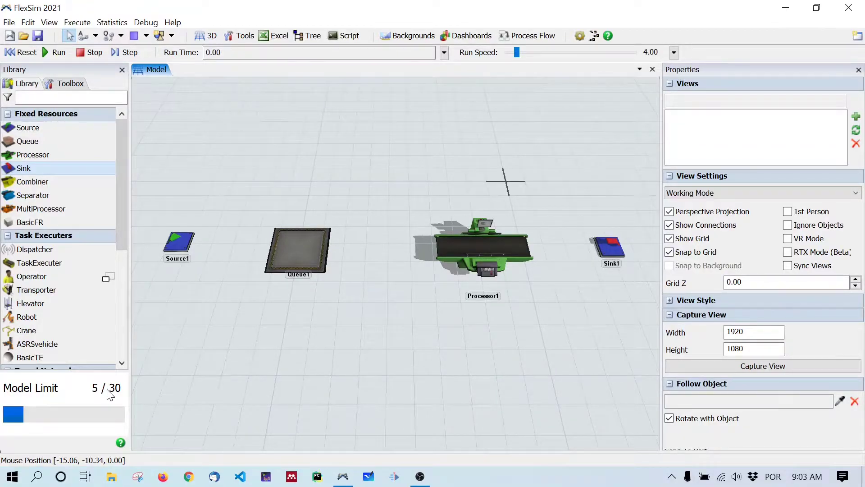
left_click_drag(487, 353, 492, 359)
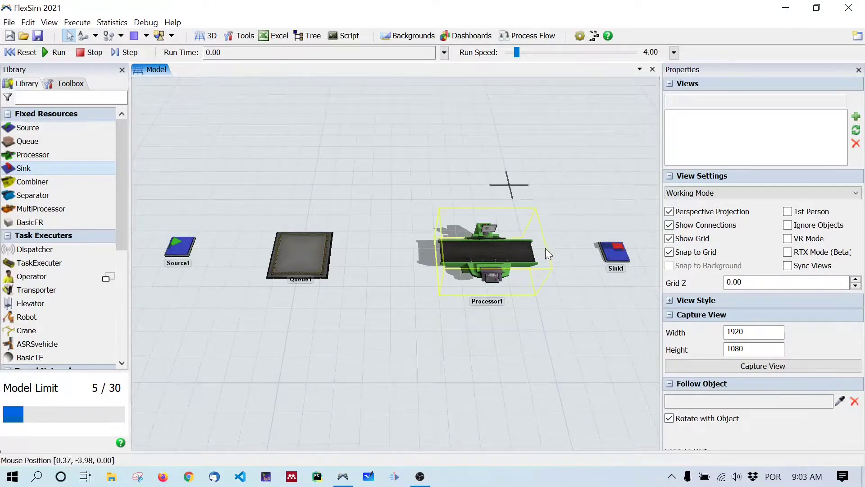
left_click_drag(304, 266, 297, 262)
left_click_drag(465, 246, 450, 244)
left_click(615, 256)
left_click_drag(606, 262, 566, 254)
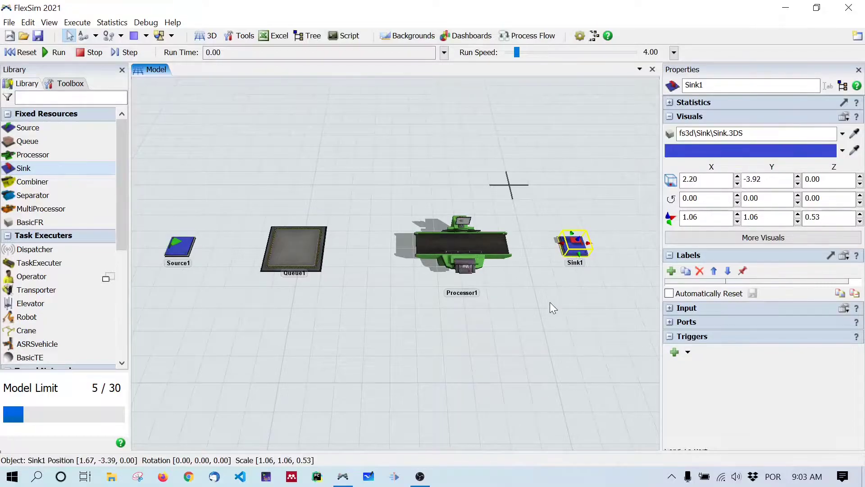
left_click(554, 308)
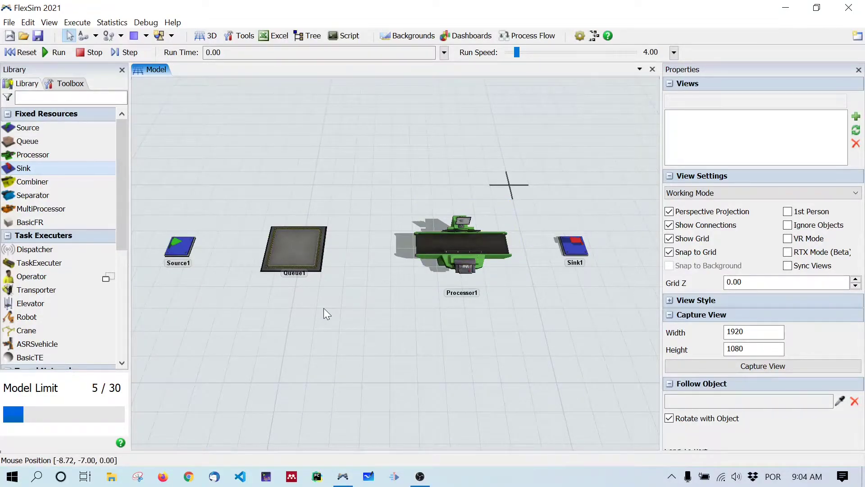
Run the simulation without any connections between the objects, then reset the model
left_click_drag(365, 333, 378, 354)
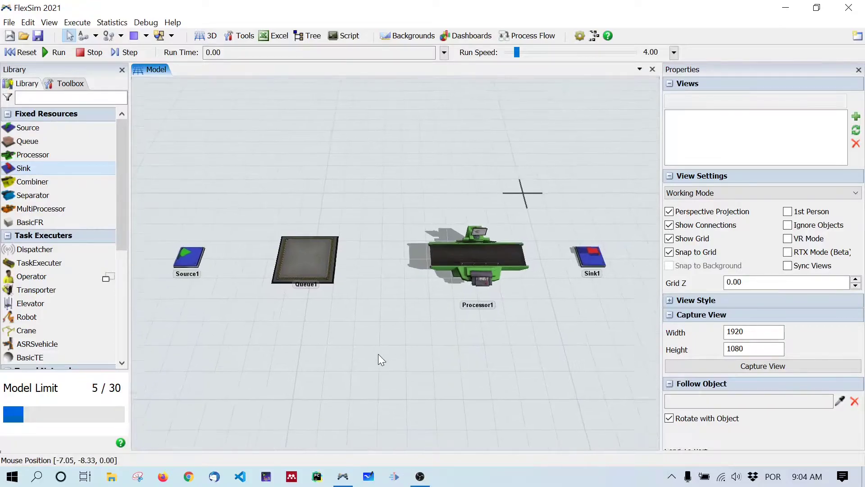
left_click(55, 53)
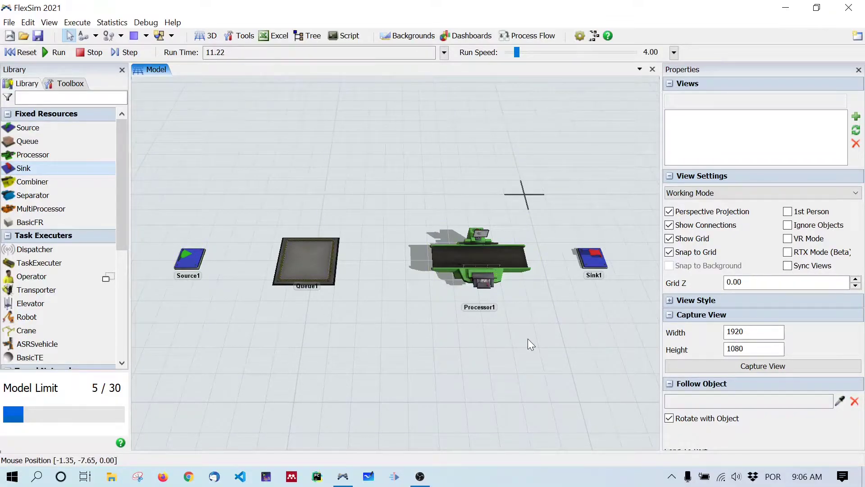
left_click_drag(528, 339, 535, 341)
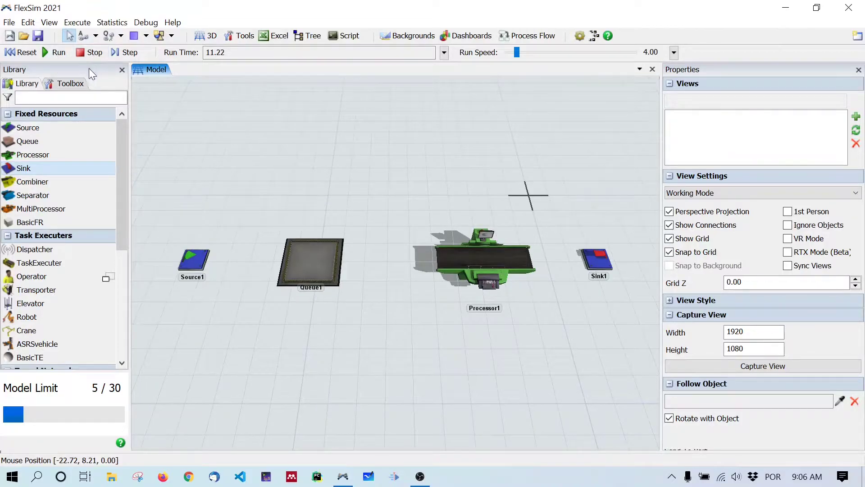
left_click(9, 55)
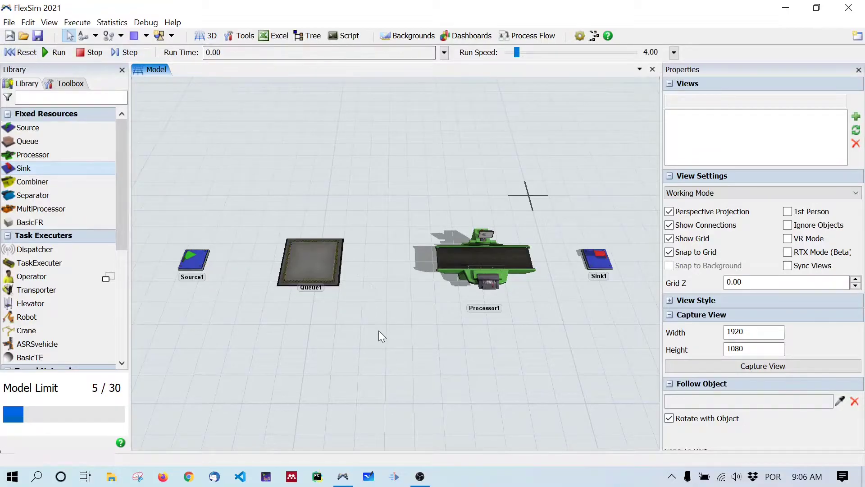
Connect the objects' ports in flow order from Source to Queue, Queue to Processor and Processor to Sink, and leave connect mode
left_click_drag(379, 331, 376, 311)
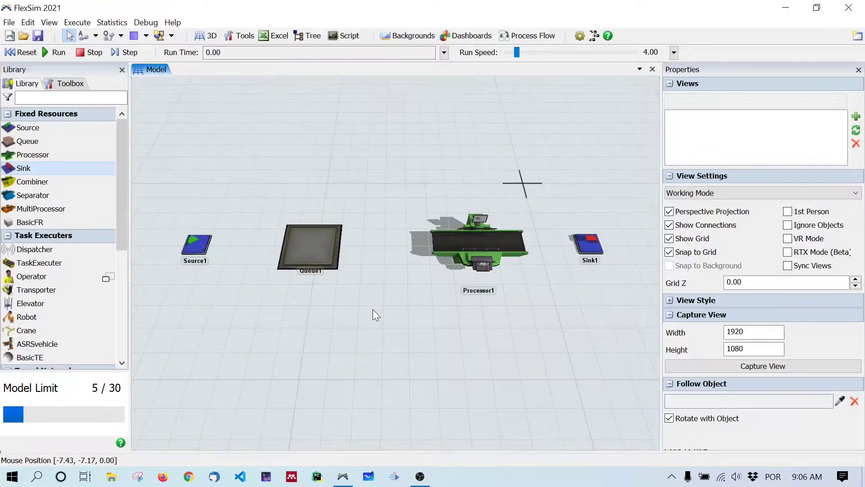
left_click_drag(383, 310, 382, 332)
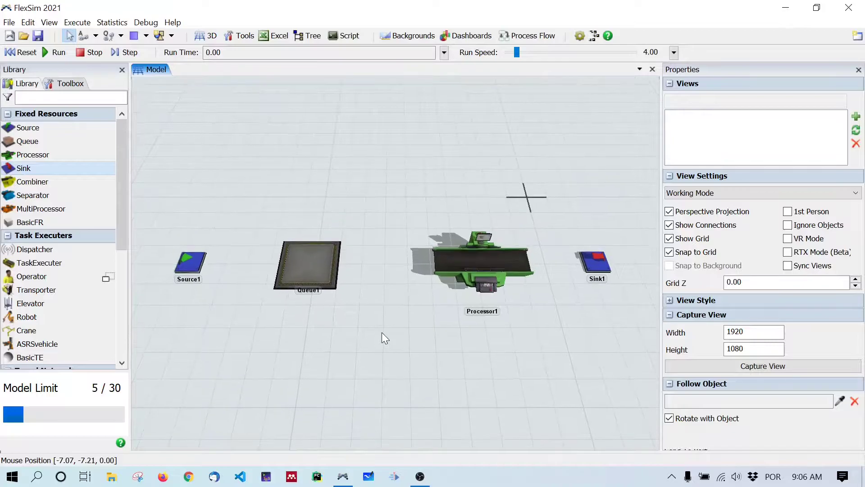
left_click(96, 36)
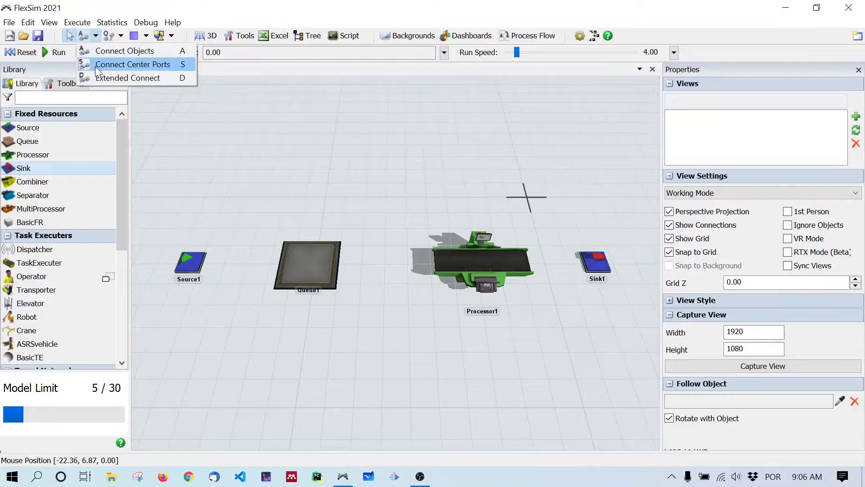
left_click(115, 52)
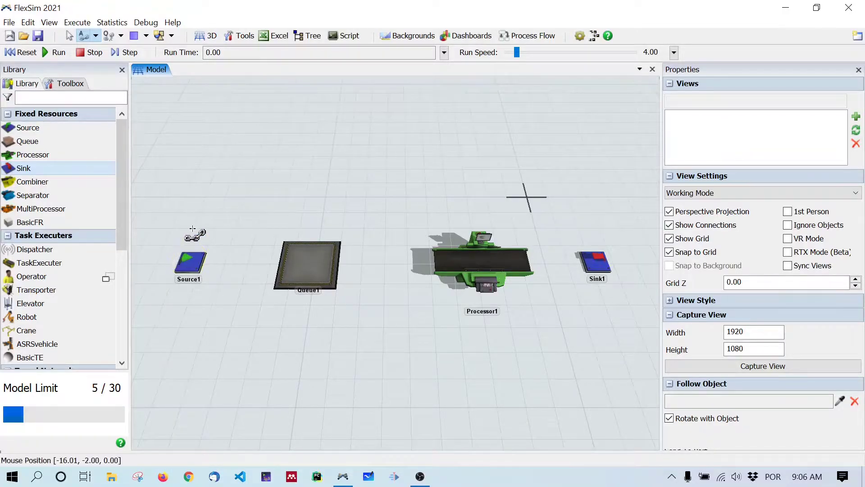
left_click(193, 260)
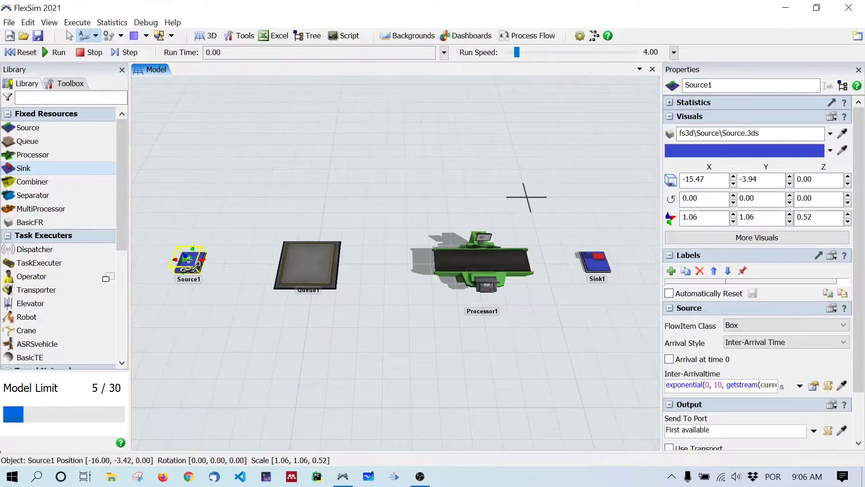
mouse_move(189, 260)
left_mouse_down()
mouse_move(193, 196)
mouse_move(34, 22)
mouse_move(193, 245)
mouse_move(194, 270)
mouse_move(316, 260)
left_mouse_up()
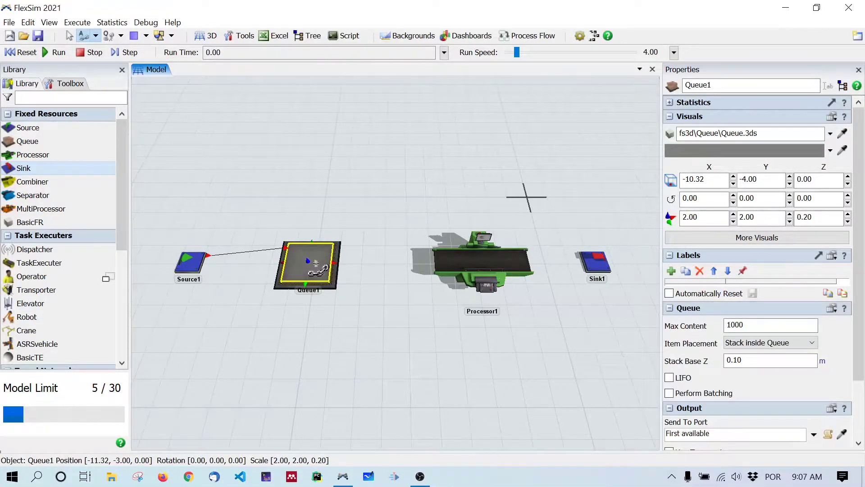
left_click_drag(315, 262, 599, 260)
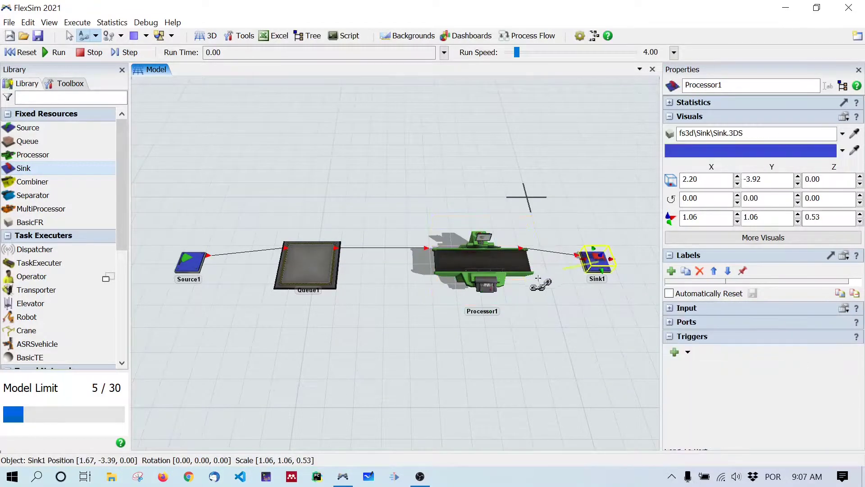
left_click_drag(619, 376, 598, 342)
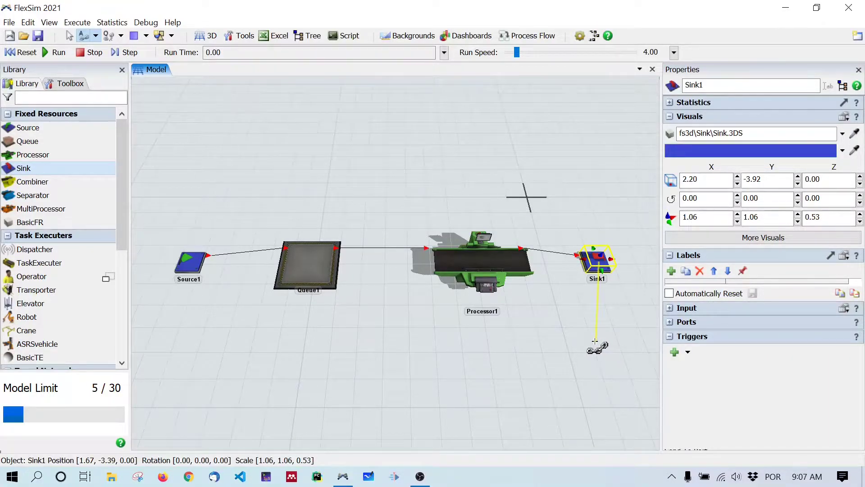
key("Escape")
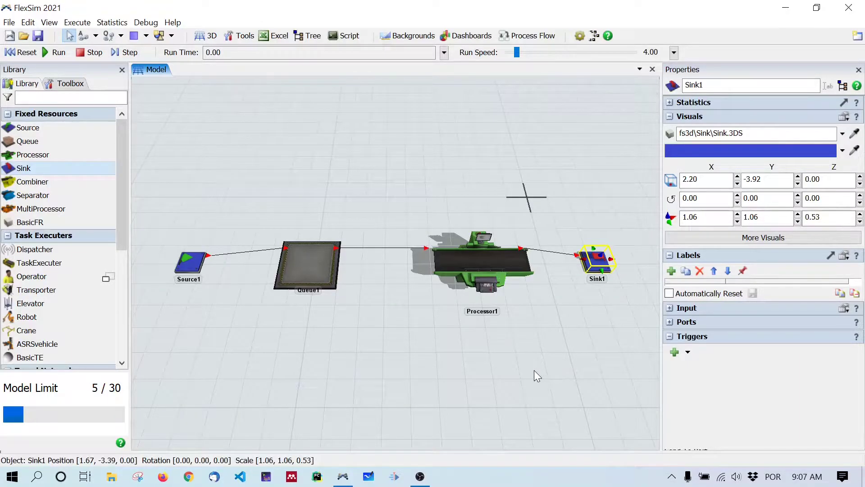
Run the simulation of the connected Source, Queue, Processor and Sink line
left_click_drag(521, 360, 533, 374)
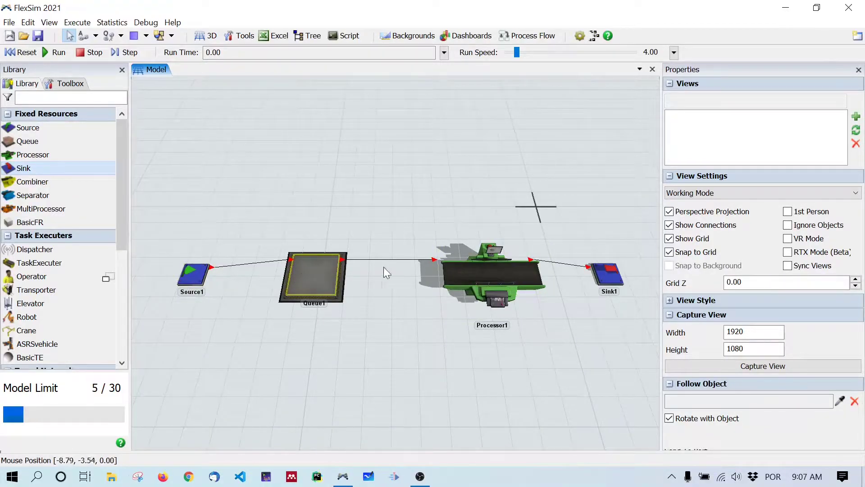
left_click_drag(482, 372, 483, 364)
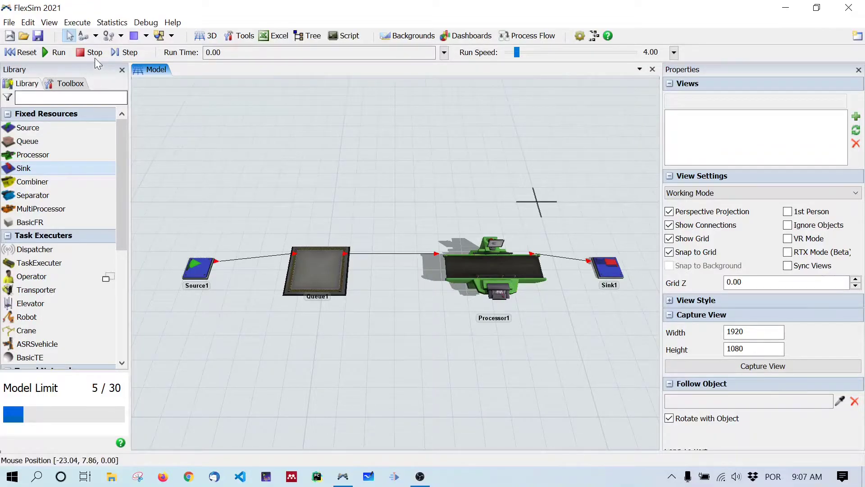
left_click(56, 55)
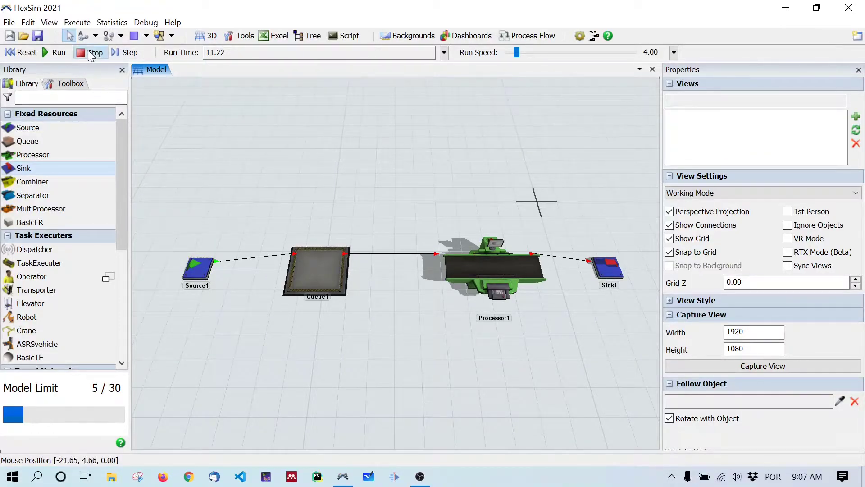
Rerun the connected model from time zero several times, stopping and resetting it between runs
left_click(60, 52)
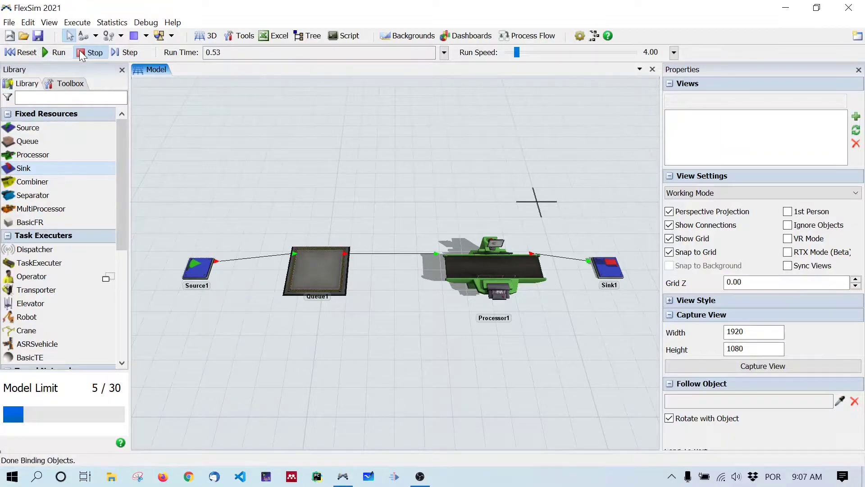
left_click(15, 54)
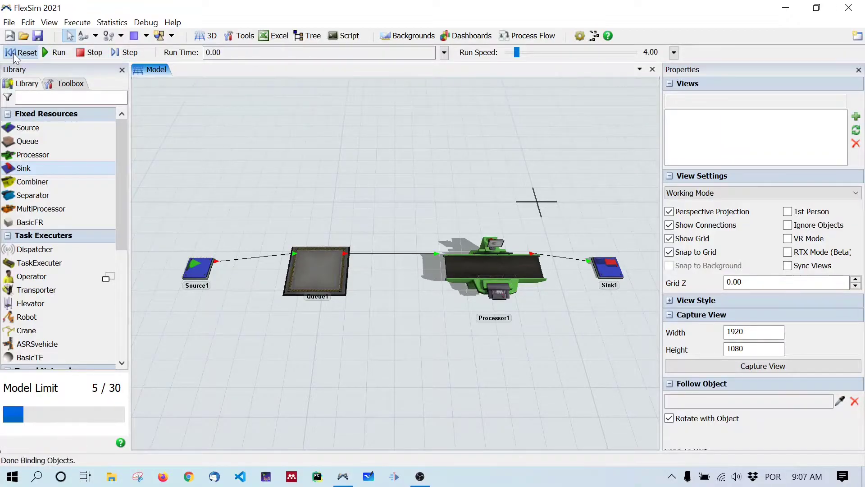
left_click(56, 53)
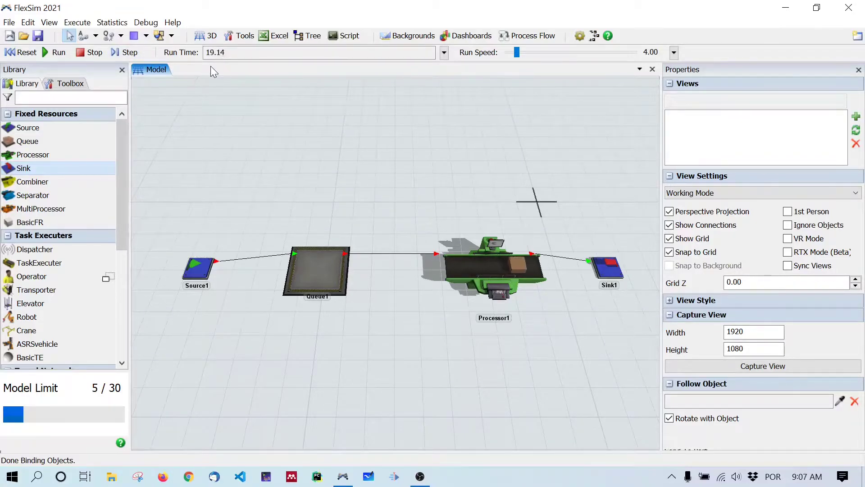
left_click(86, 54)
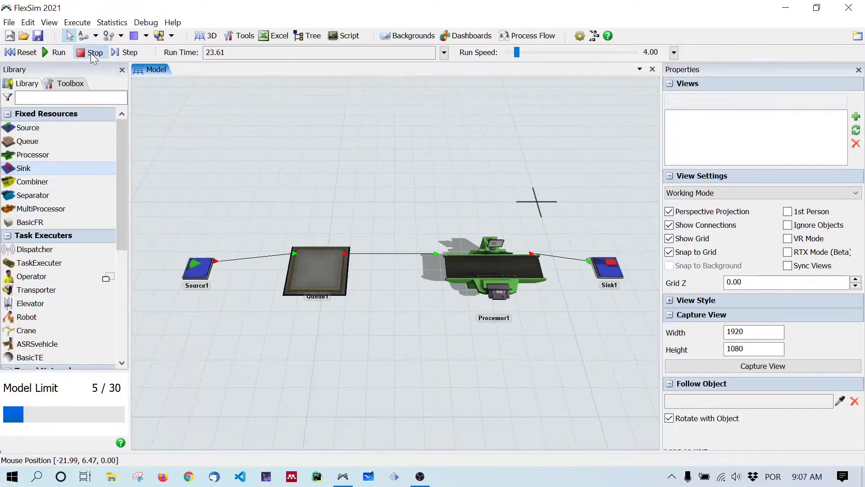
left_click(20, 52)
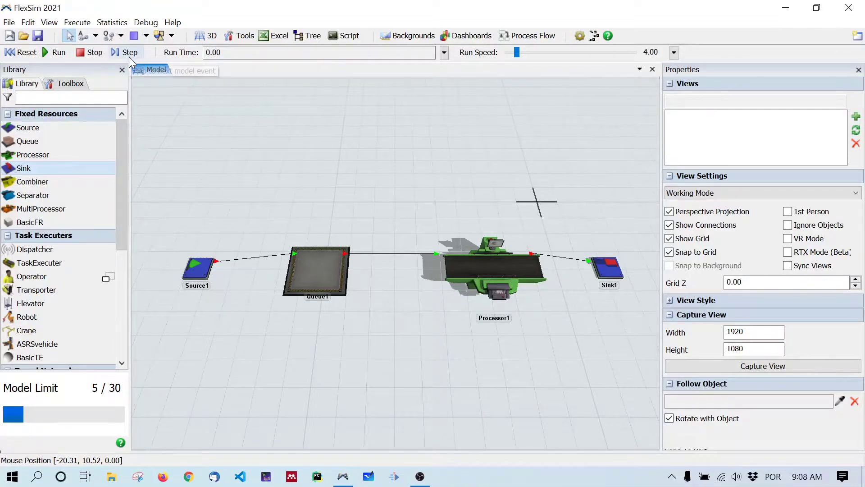
left_click(58, 53)
left_click(90, 52)
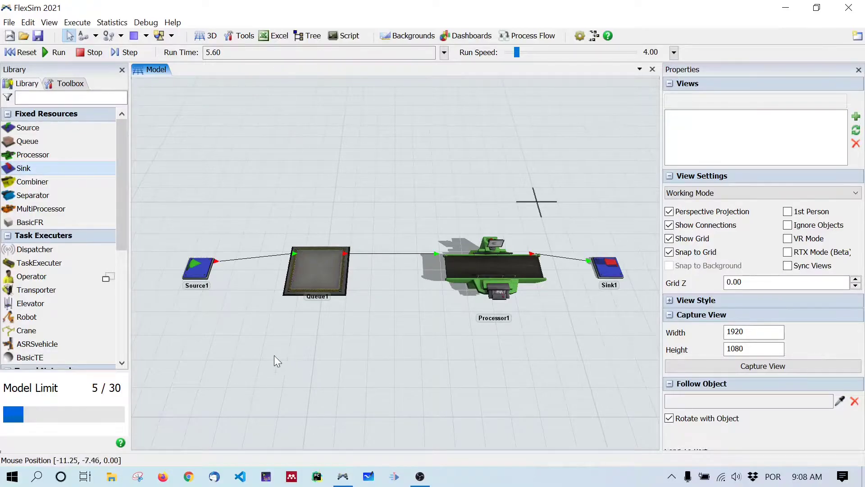
Select the Source, Queue and Processor in turn to view each object's properties
left_click(198, 265)
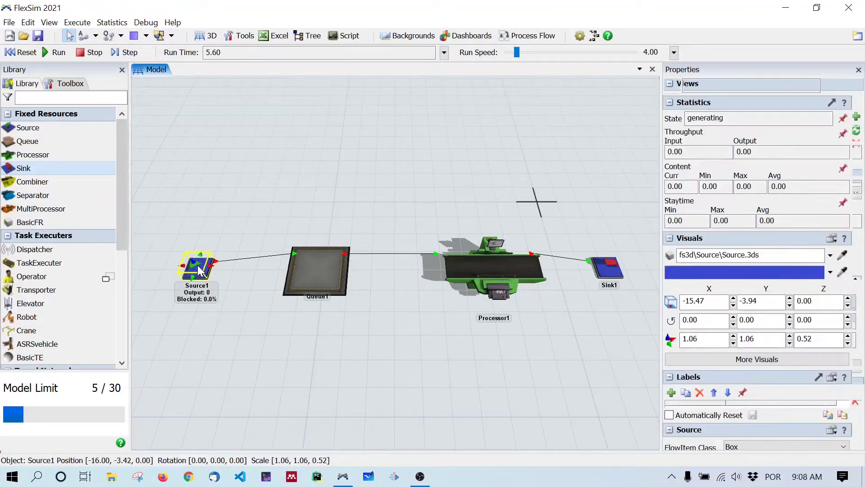
left_click(320, 283)
left_click(505, 278)
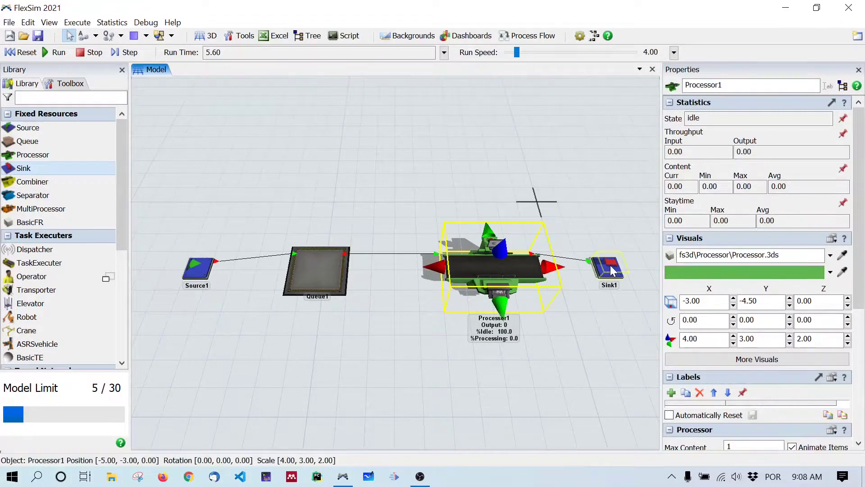
Collapse the Statistics and Visuals sections of the Source's properties
left_click(193, 267)
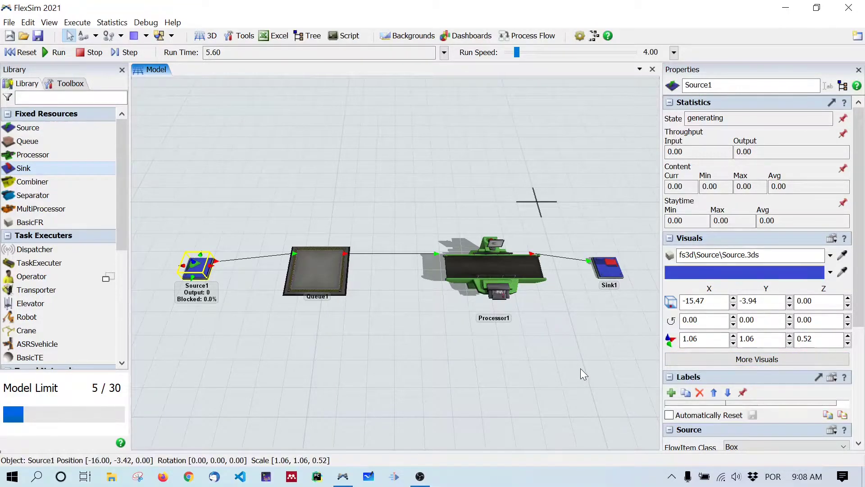
left_click(669, 103)
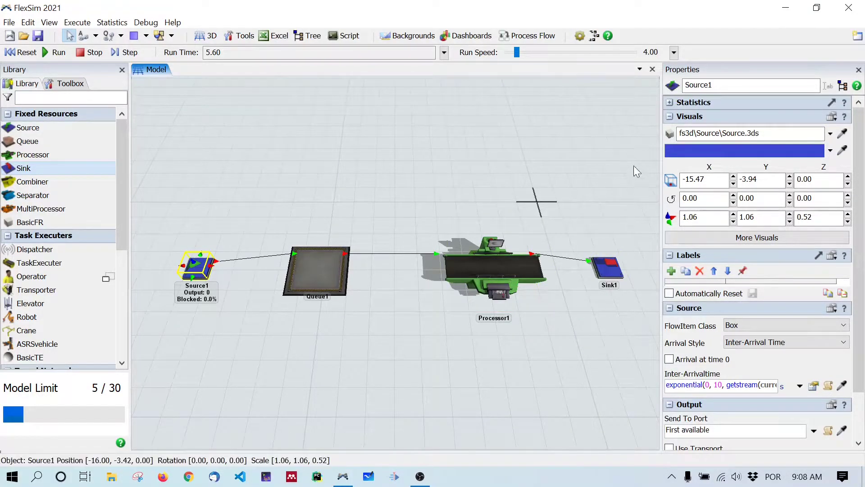
left_click(670, 117)
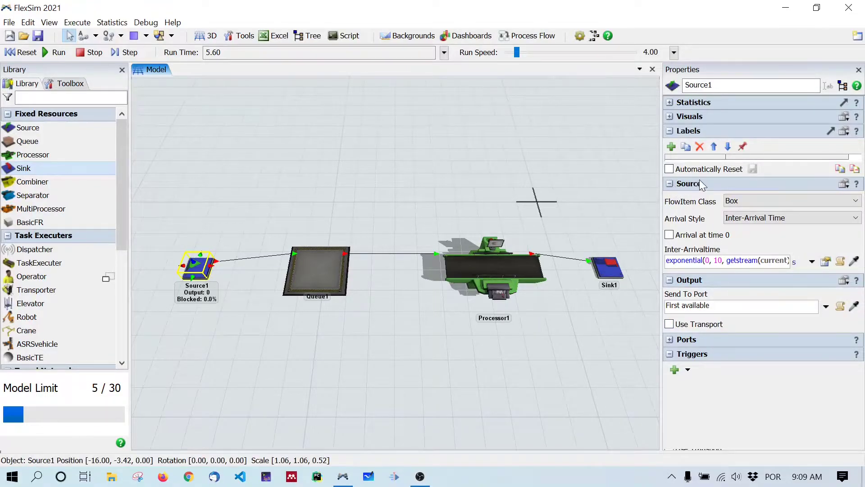
Review the FlowItem Class options available for the Source, keeping Box as the item type
left_click(762, 203)
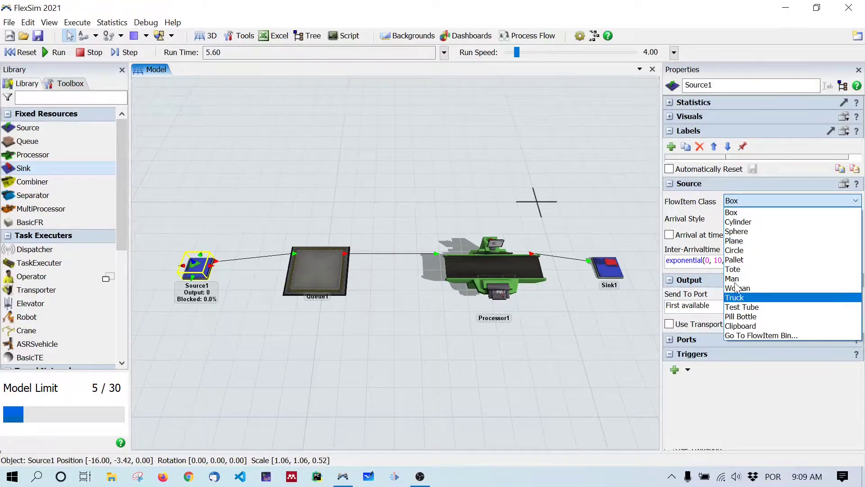
left_click(733, 212)
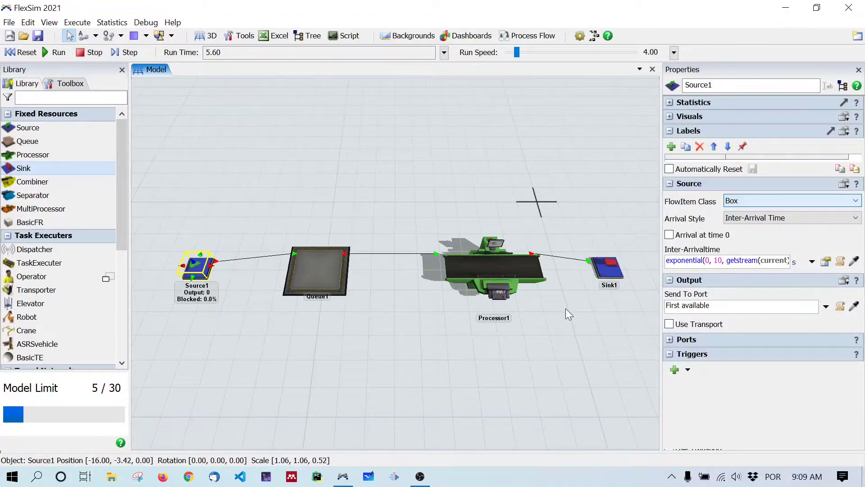
left_click(739, 201)
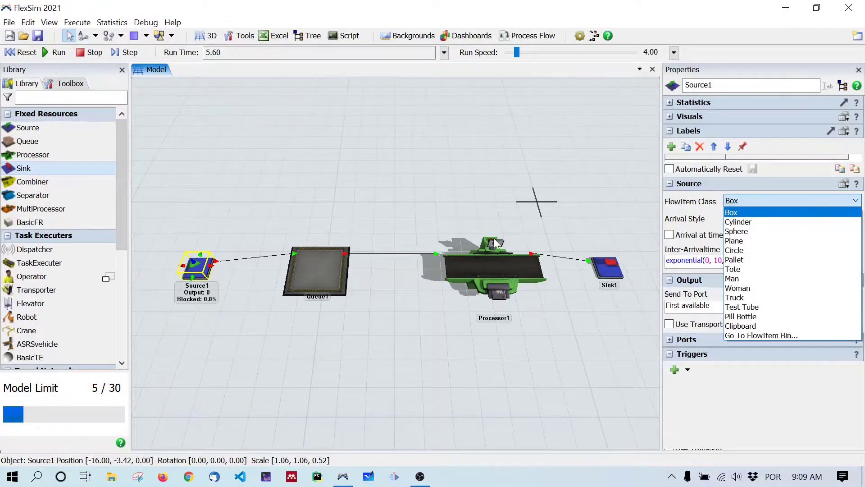
left_click(727, 214)
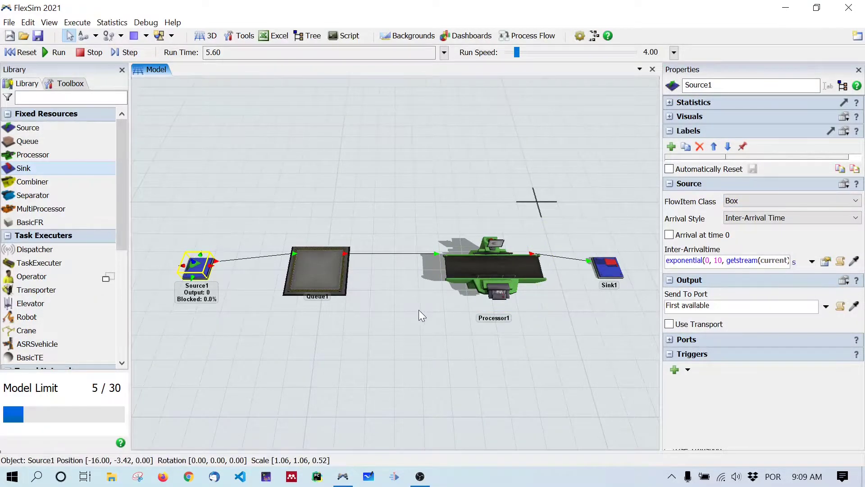
left_click(741, 201)
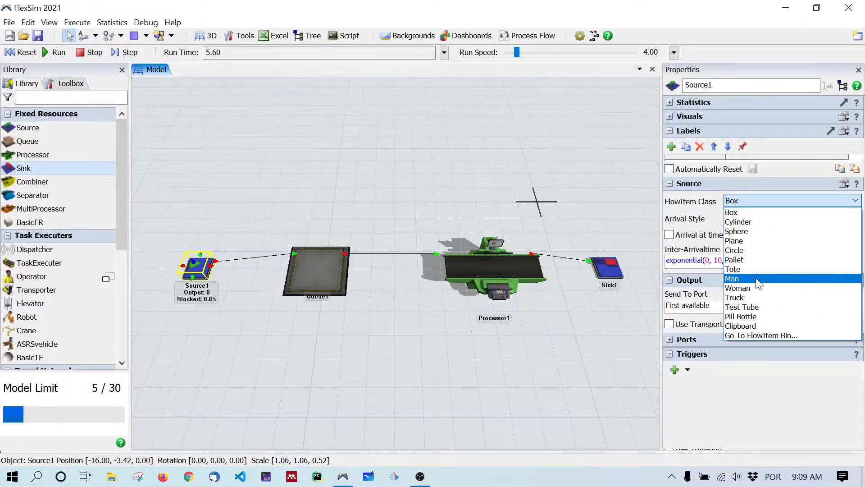
left_click(755, 204)
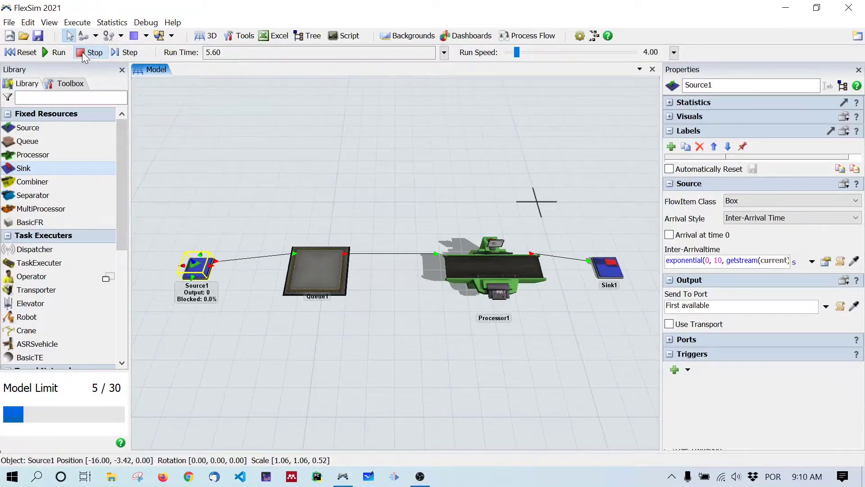
Reset the model and run it briefly with Box items
left_click(18, 53)
left_click(51, 53)
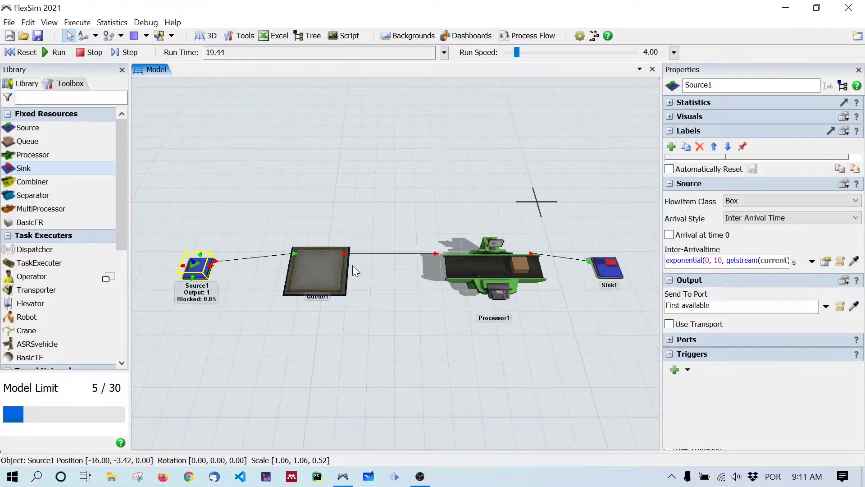
Review the Queue's Item Placement options, keeping Stack inside Queue
left_click(314, 273)
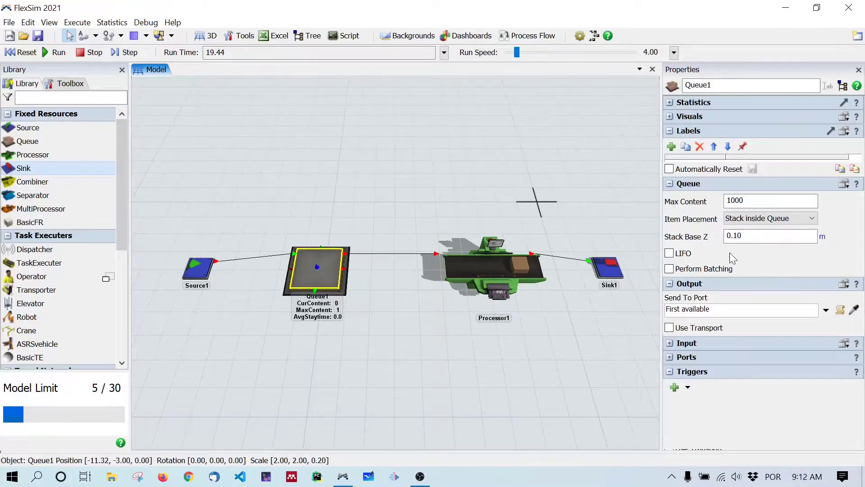
left_click(789, 221)
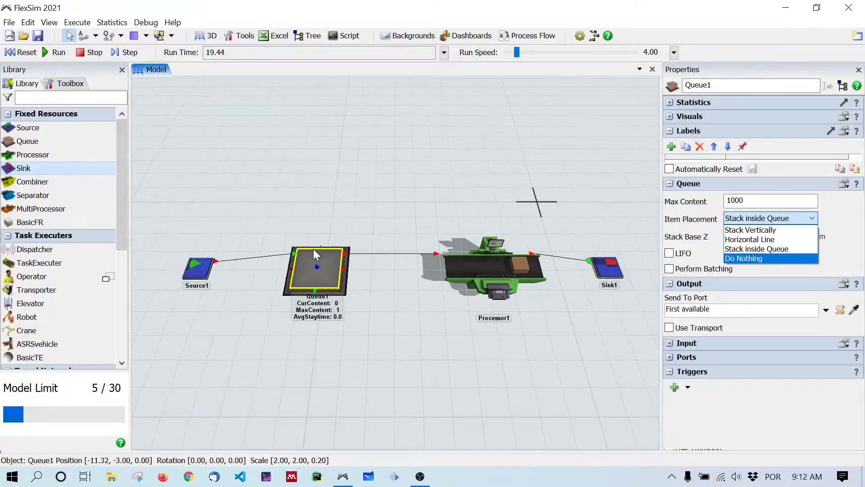
left_click(762, 249)
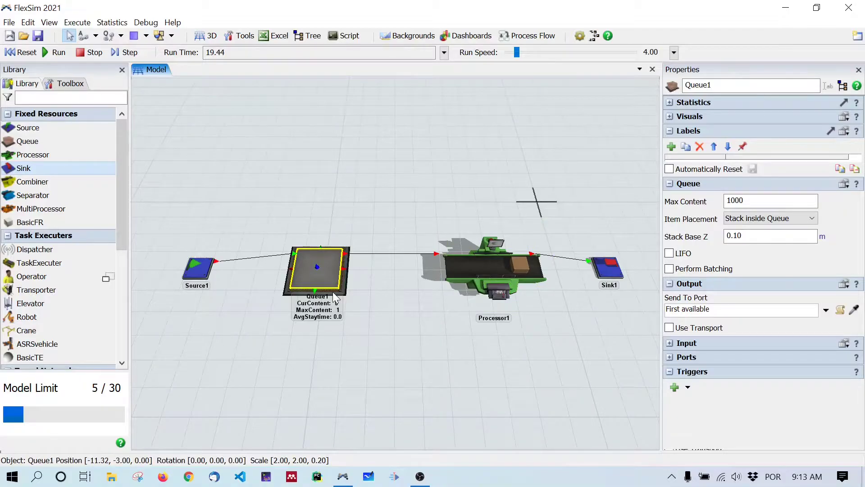
Examine the Processor's Process Time setting and the Sink's properties
left_click(494, 267)
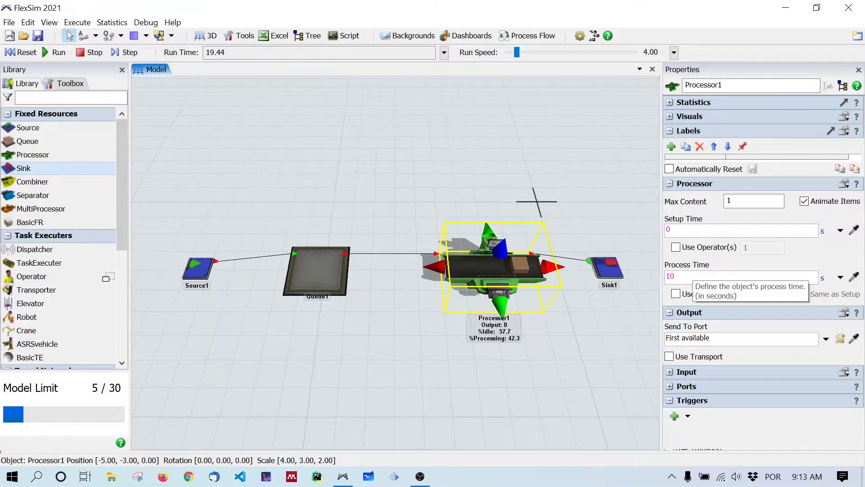
left_click(671, 275)
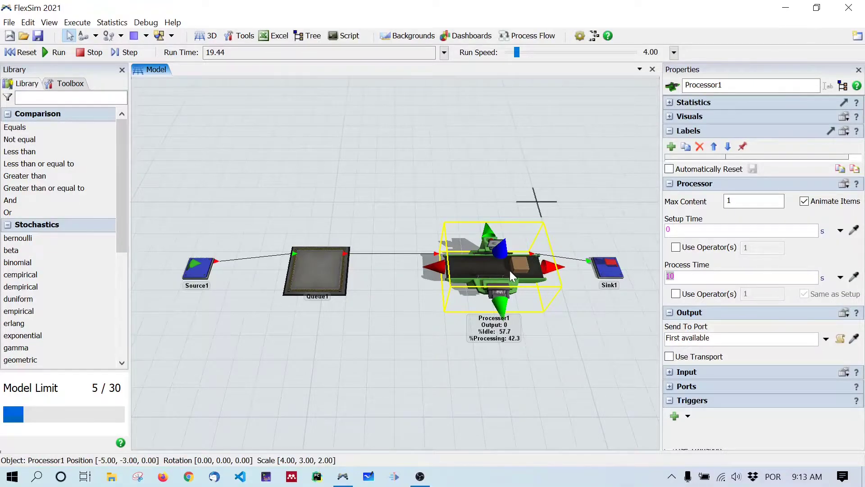
left_click(610, 268)
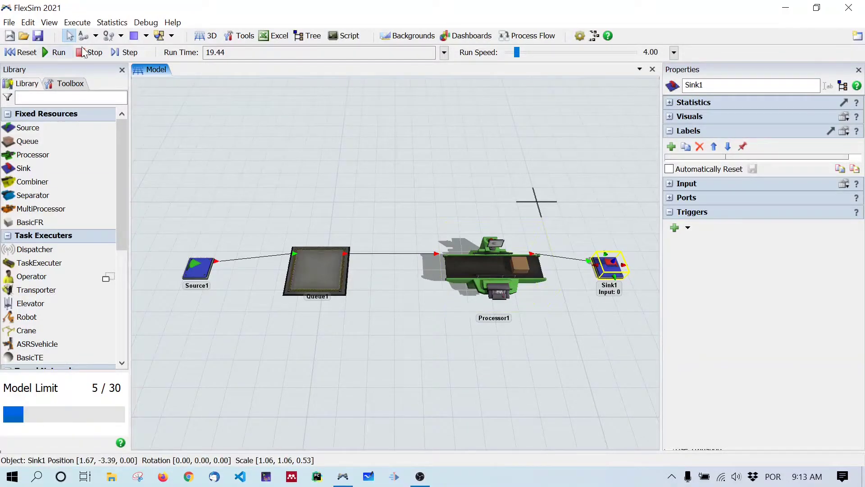
Reset and run the model, raising the run speed to about 16.57
left_click(15, 54)
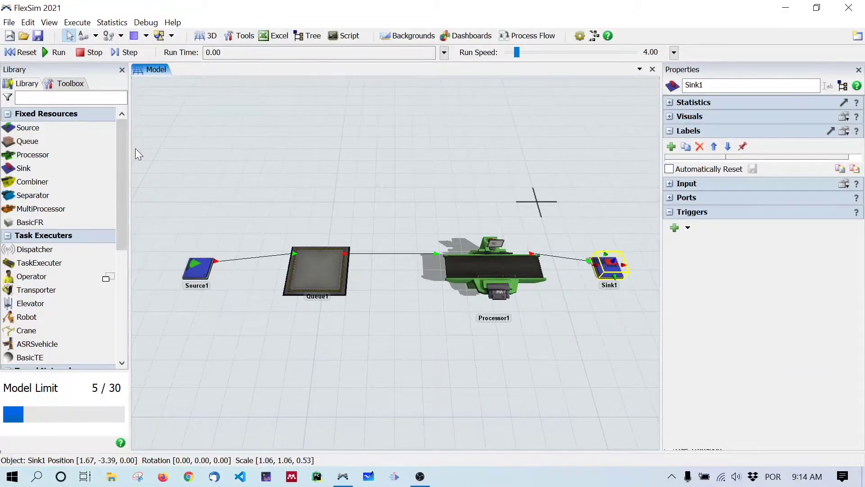
left_click(47, 53)
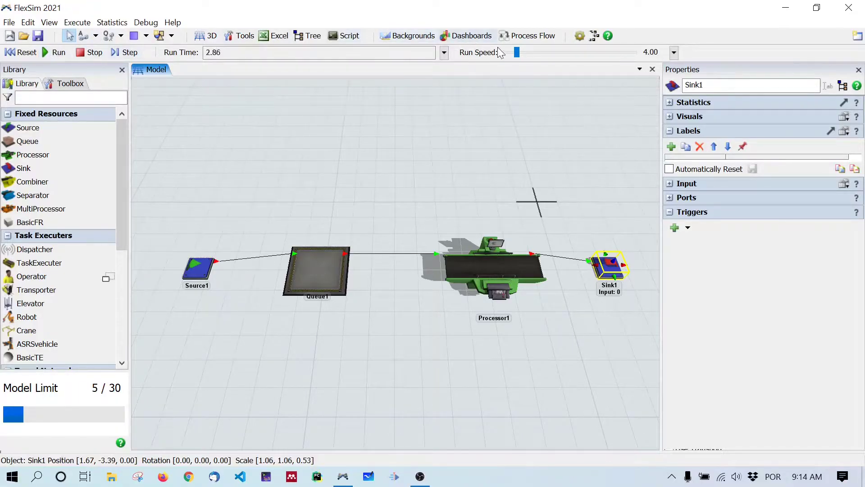
left_click_drag(518, 51, 521, 51)
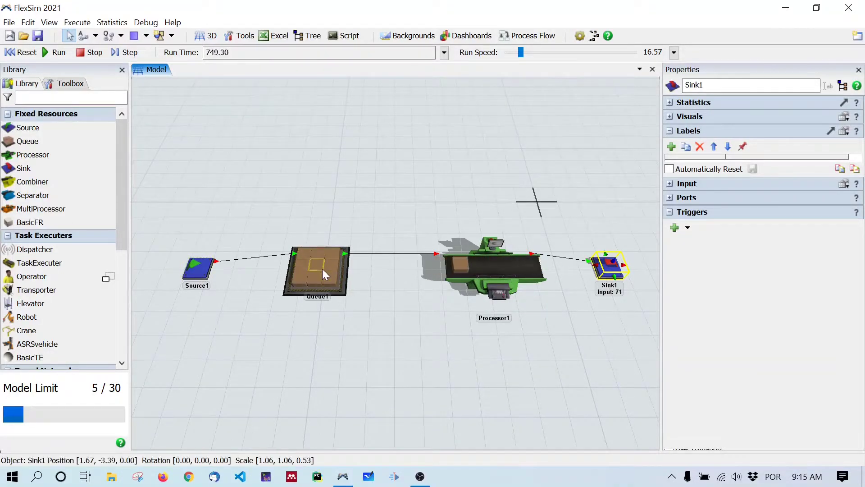
Examine the statistics and settings of the Processor, Queue, Source and Sink while the simulation runs
left_click(497, 277)
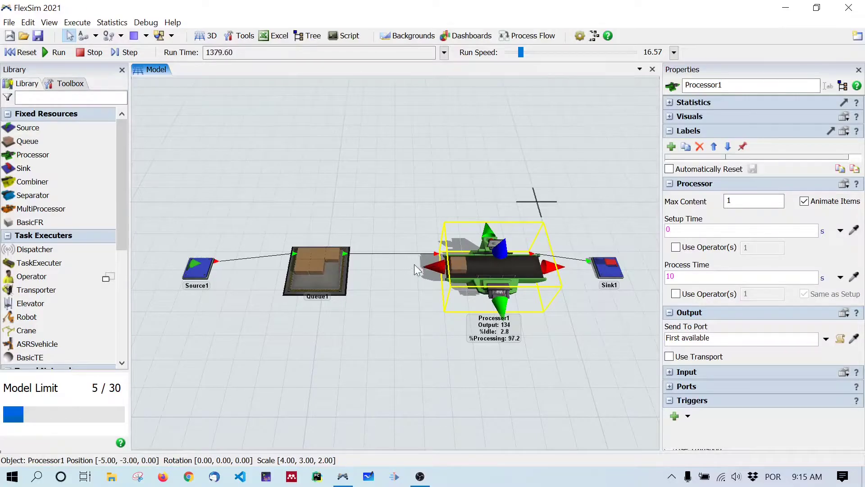
left_click(316, 269)
left_click(328, 286)
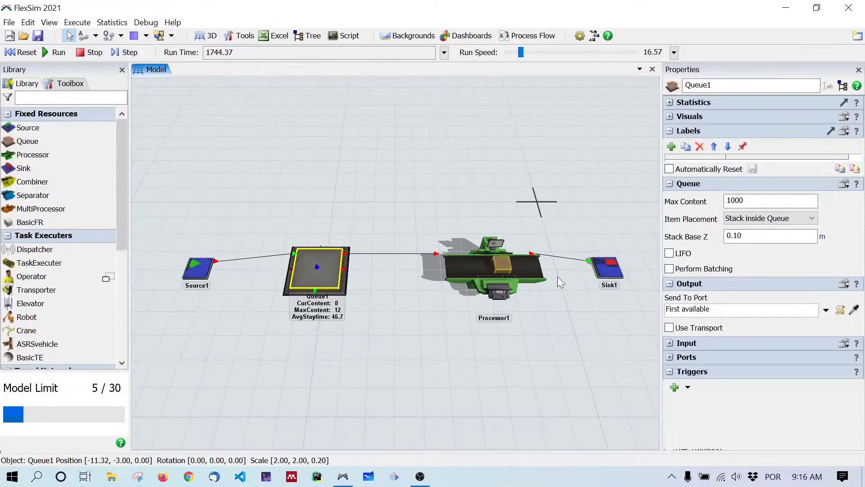
left_click(202, 273)
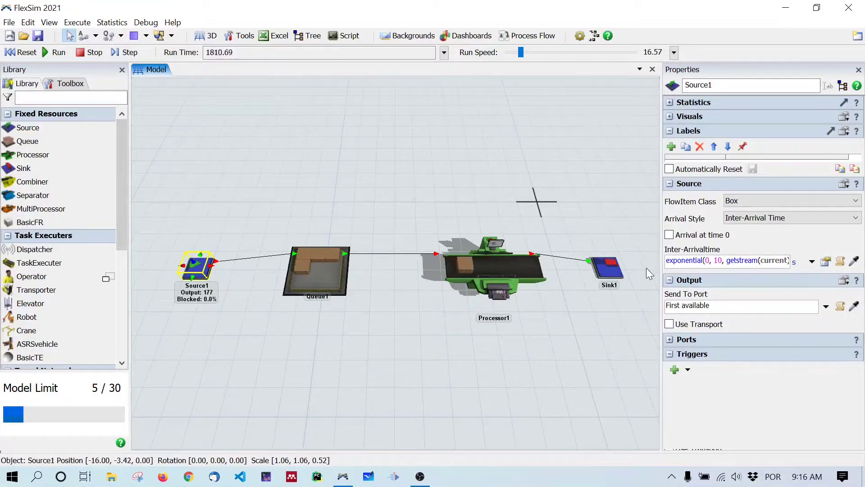
left_click(613, 274)
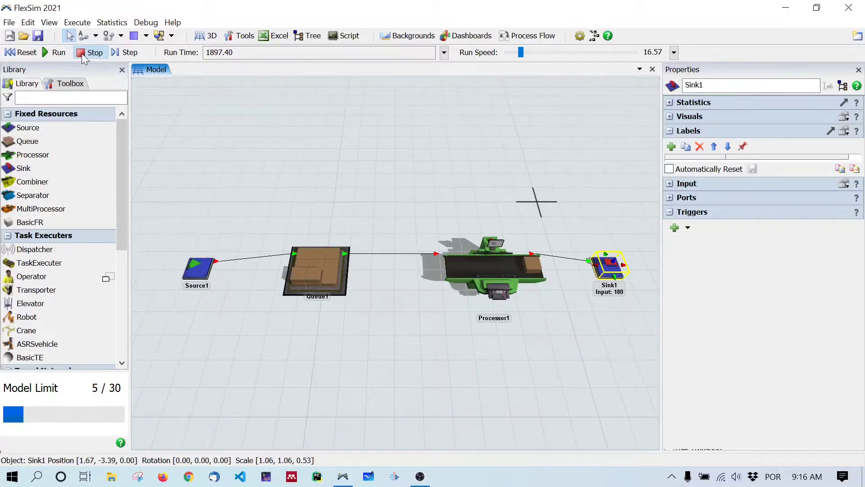
Reset the model and enlarge the 3D model view by narrowing the Properties and Library panes
left_click(20, 53)
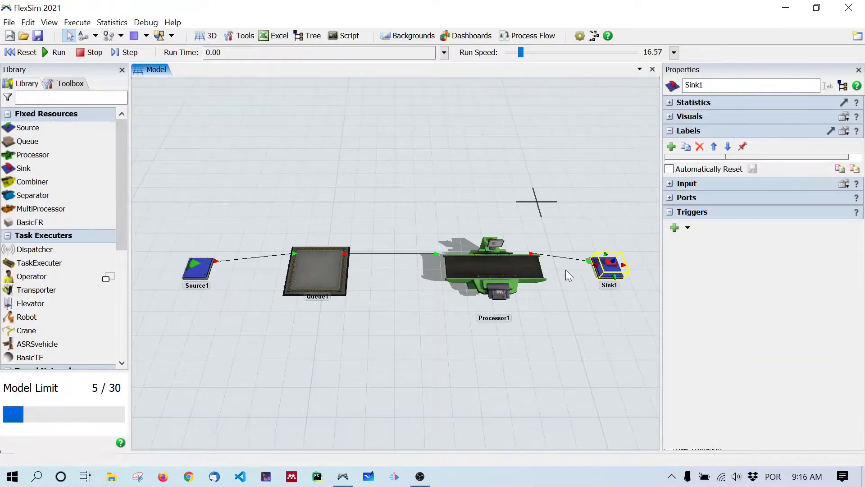
left_click_drag(371, 244, 254, 252)
left_click_drag(343, 189, 445, 178)
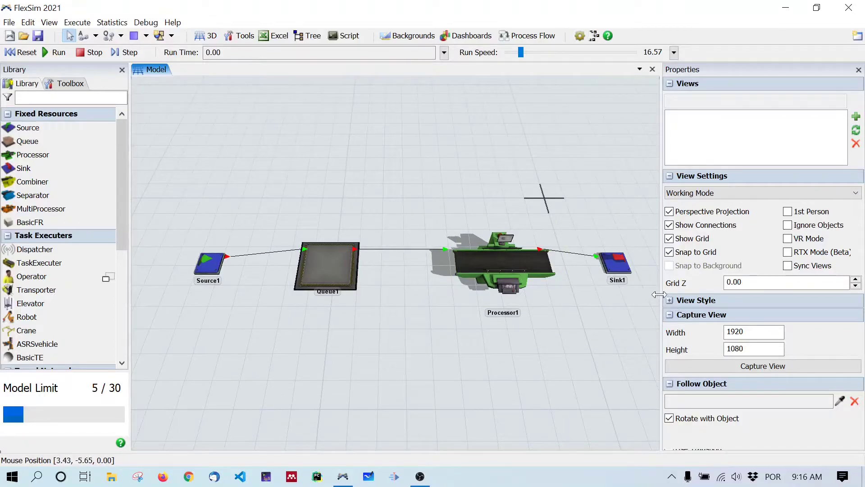
left_click_drag(659, 293, 701, 284)
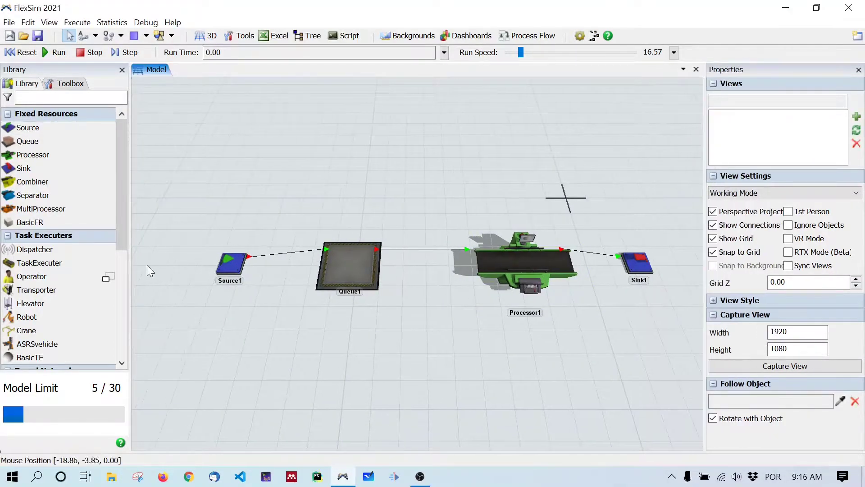
left_click_drag(129, 264, 102, 262)
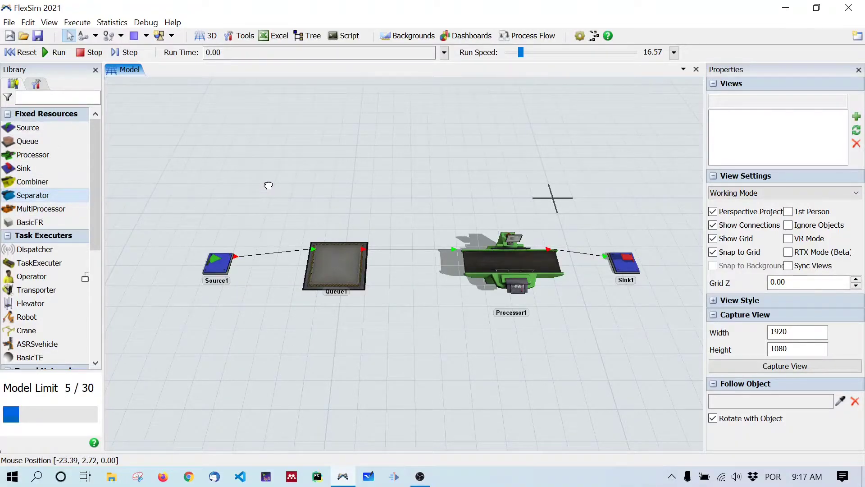
Add a Separator behind the Source and Queue, and move the Source farther from the Queue to make room between them
left_click_drag(273, 185, 272, 183)
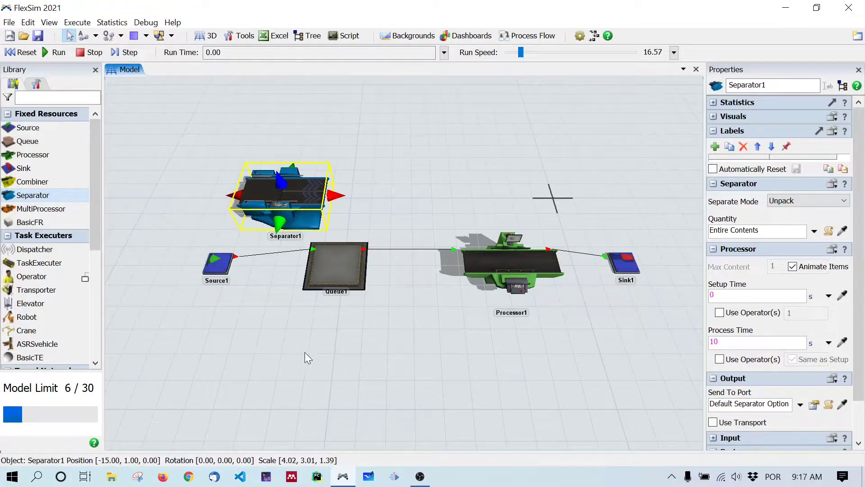
left_click(353, 349)
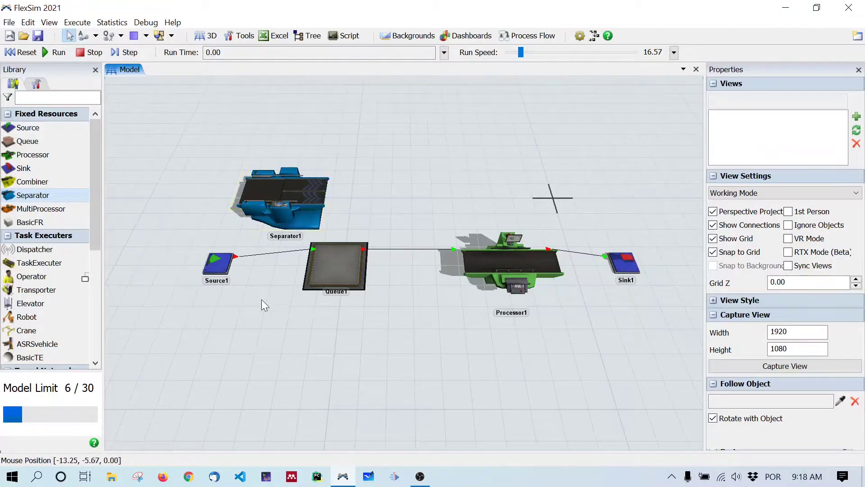
left_click_drag(301, 391, 322, 409)
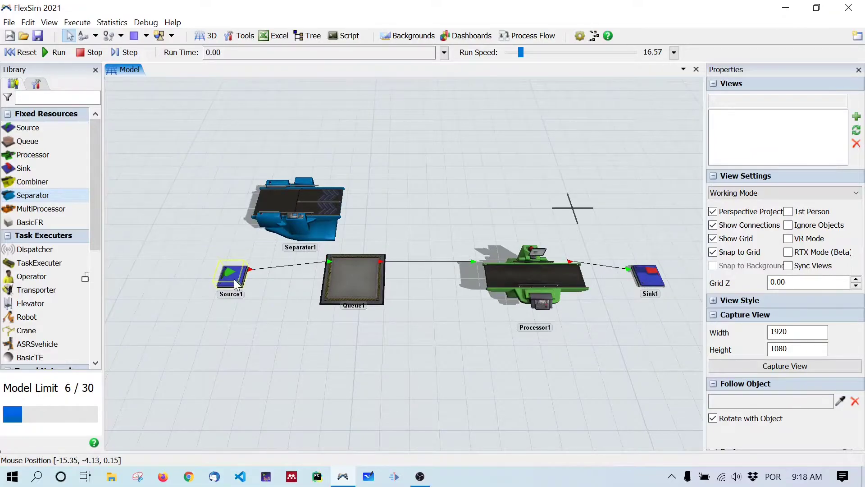
left_click(225, 280)
left_click_drag(225, 280, 151, 285)
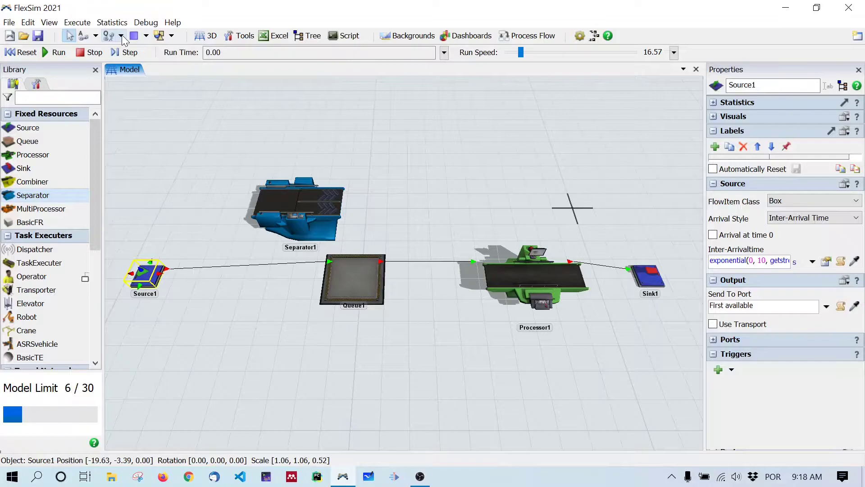
Review the available options for connecting and disconnecting objects, including center port and extended connections
left_click(96, 36)
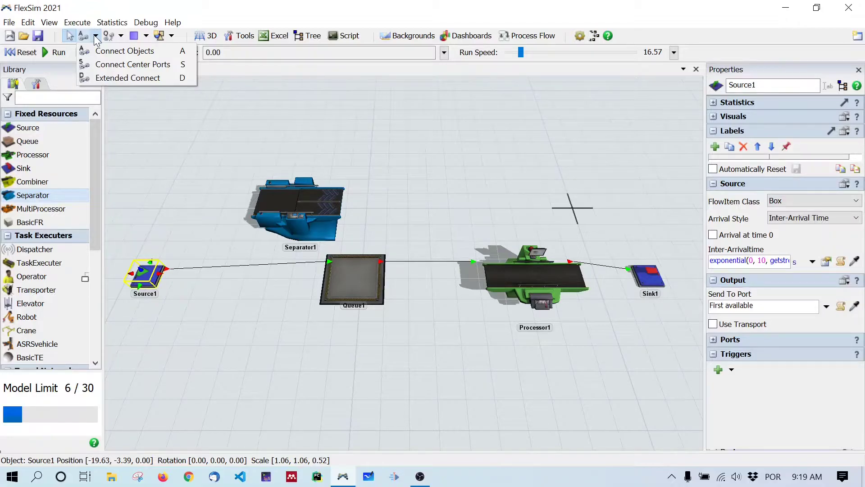
left_click(121, 36)
left_click(121, 36)
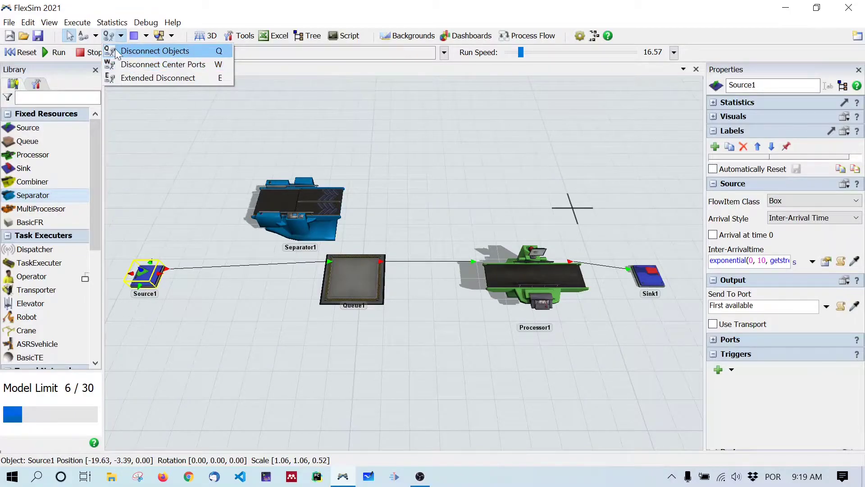
left_click(96, 37)
left_click(96, 37)
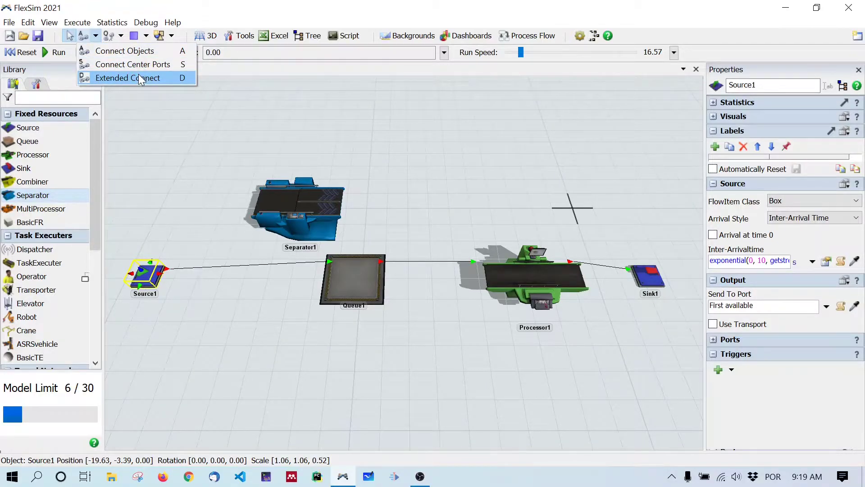
left_click(123, 39)
Disconnect the Source from the Queue
left_click(122, 36)
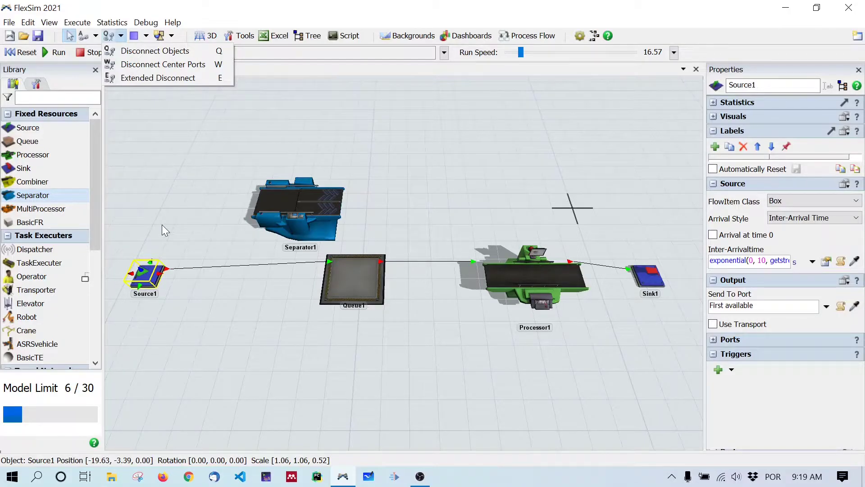
left_click(121, 50)
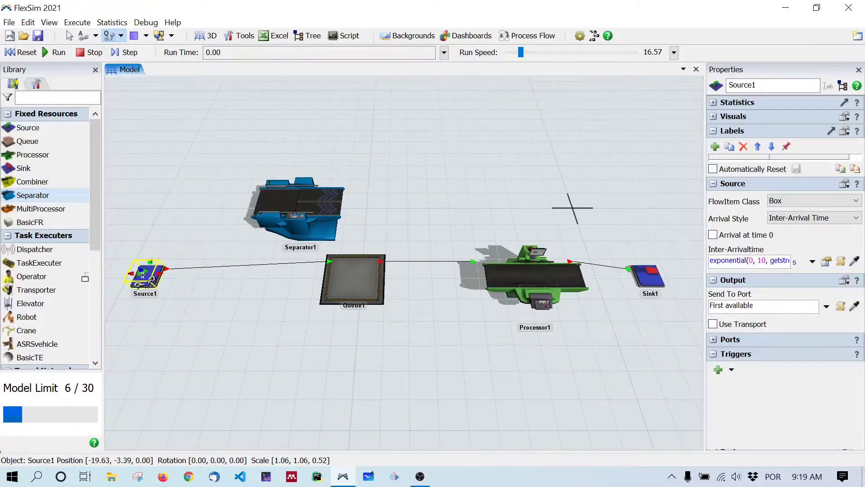
left_click_drag(143, 274, 415, 340)
mouse_move(338, 363)
left_mouse_down()
mouse_move(381, 358)
mouse_move(342, 352)
left_mouse_up()
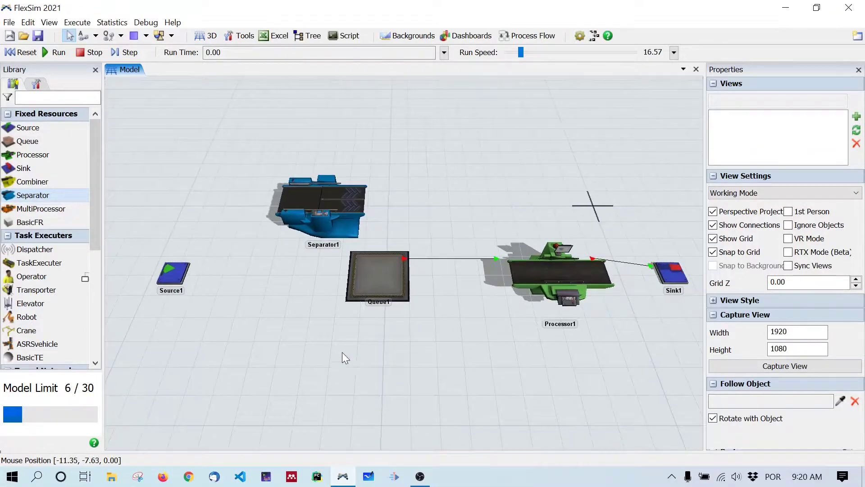
Shift the Source slightly outward and place the Separator in line between the Source and the Queue
left_click(147, 278)
left_click_drag(146, 278, 144, 277)
left_click_drag(330, 201, 272, 262)
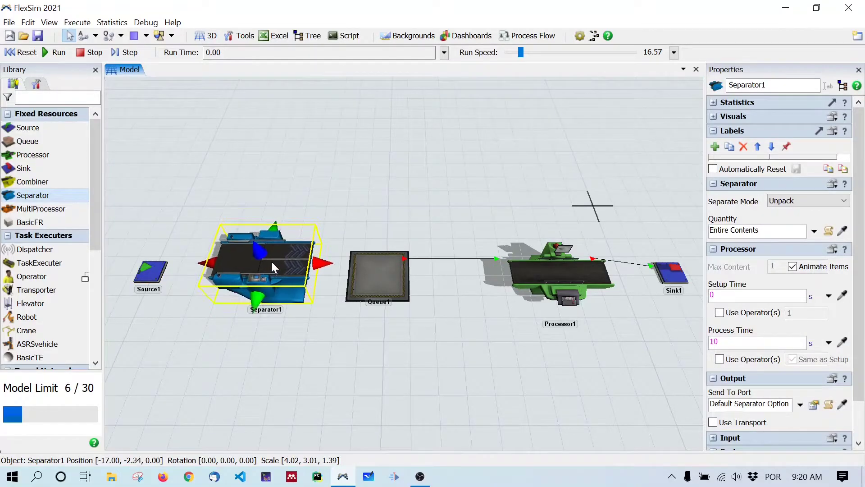
left_click(318, 132)
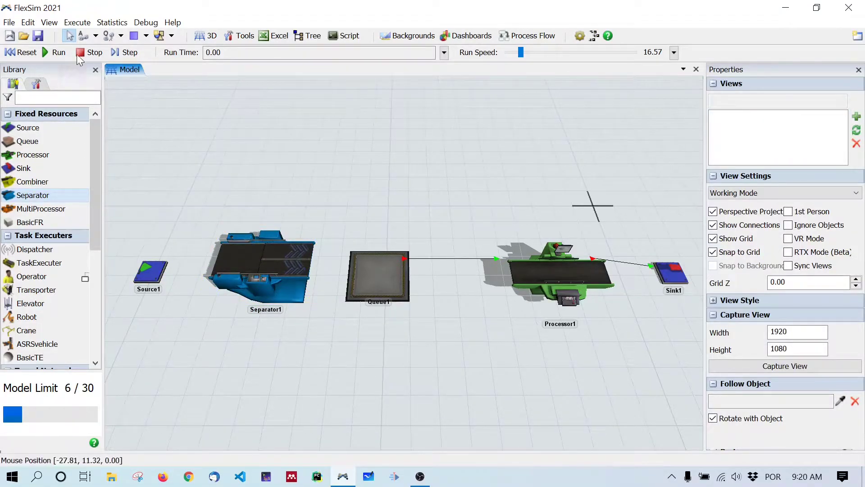
Connect the Source to the Separator and the Separator to the Queue, and shift the Queue slightly toward the Processor
left_click(83, 35)
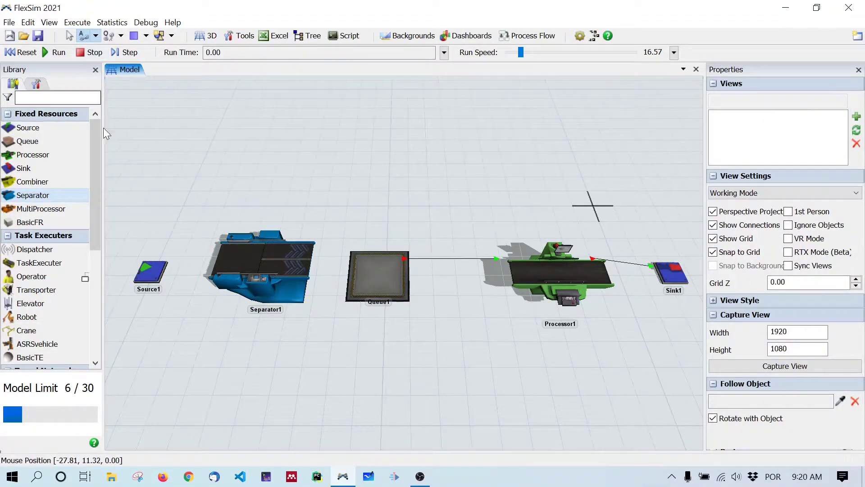
left_click(149, 270)
left_click(252, 266)
left_click(379, 273)
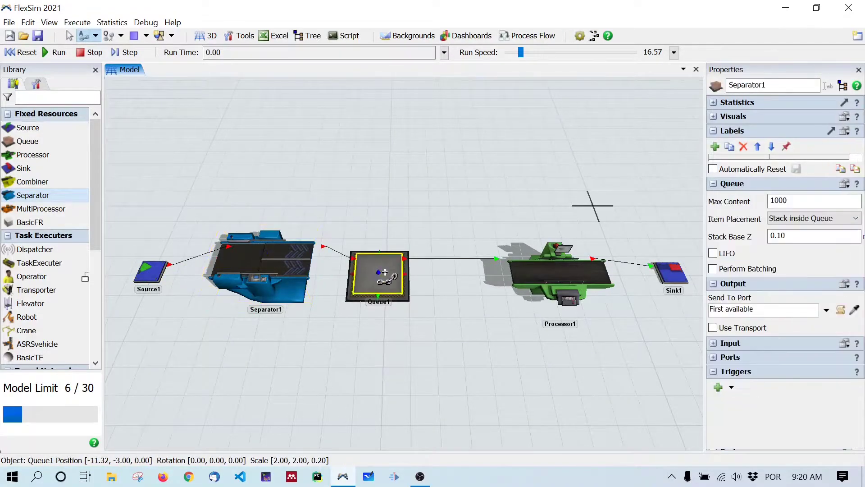
key("Escape")
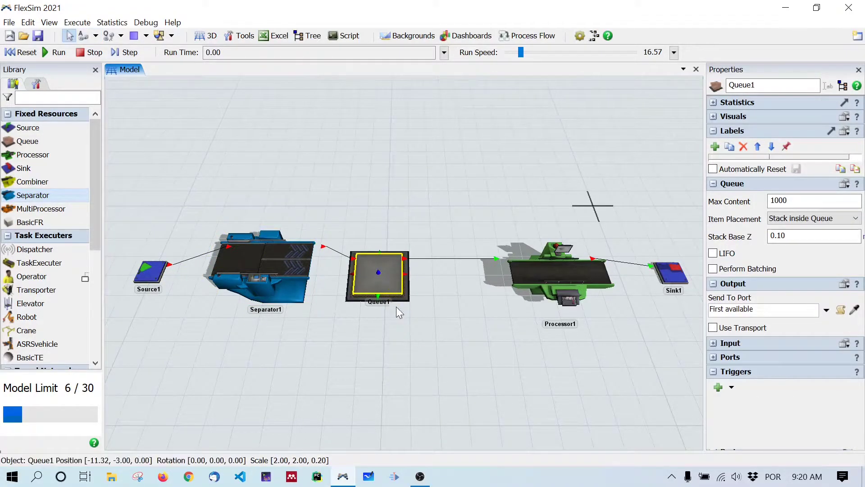
left_click_drag(383, 274, 398, 277)
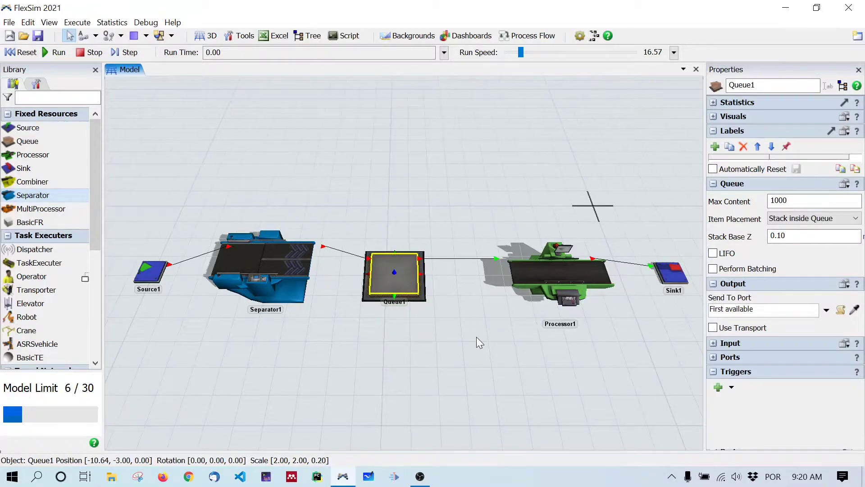
left_click(149, 276)
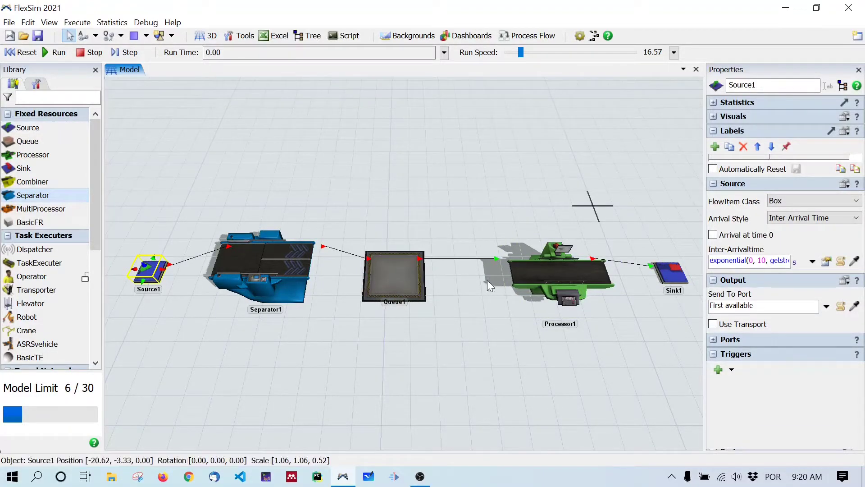
left_click(548, 271)
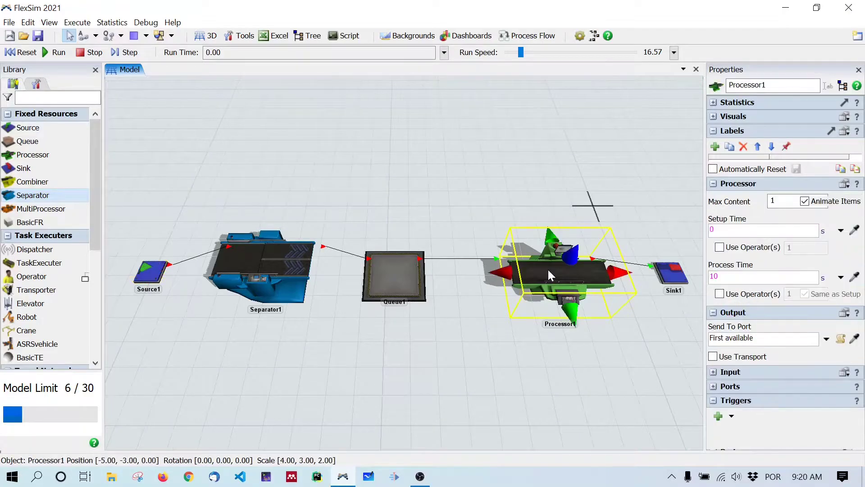
left_click(563, 357)
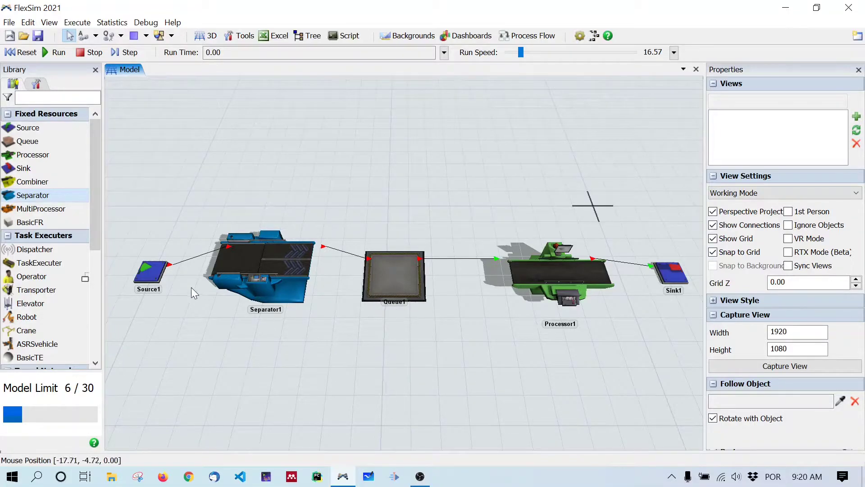
Set the Source's Inter-Arrivaltime to a constant 120 s
left_click(148, 272)
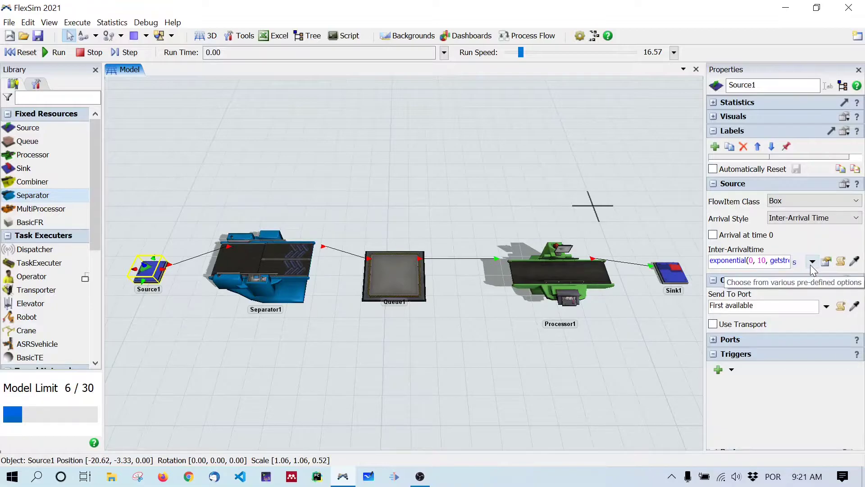
left_click(769, 262)
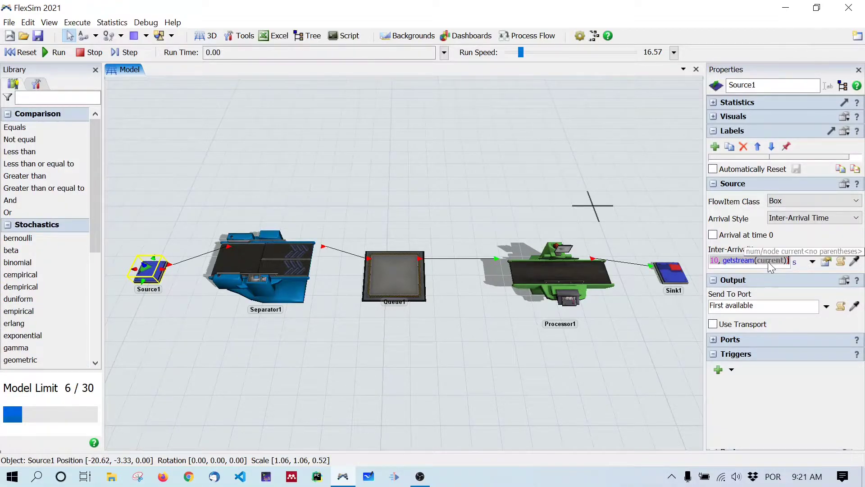
key("BackSpace")
type("120")
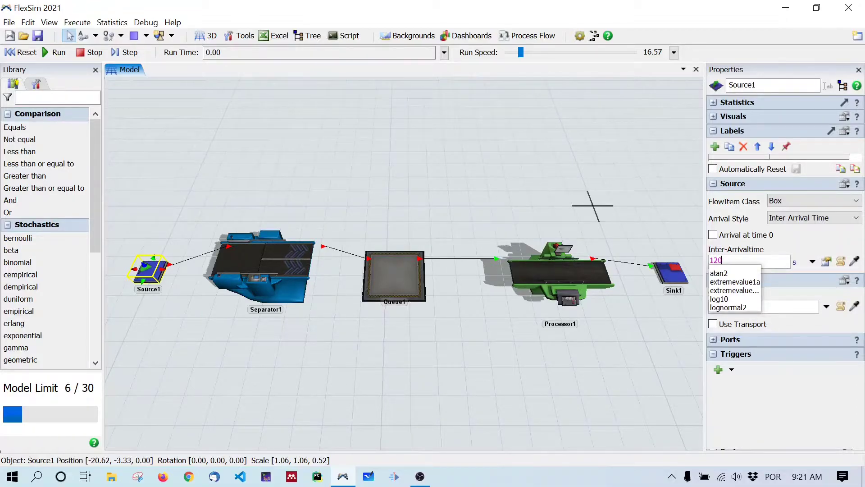
left_click(799, 242)
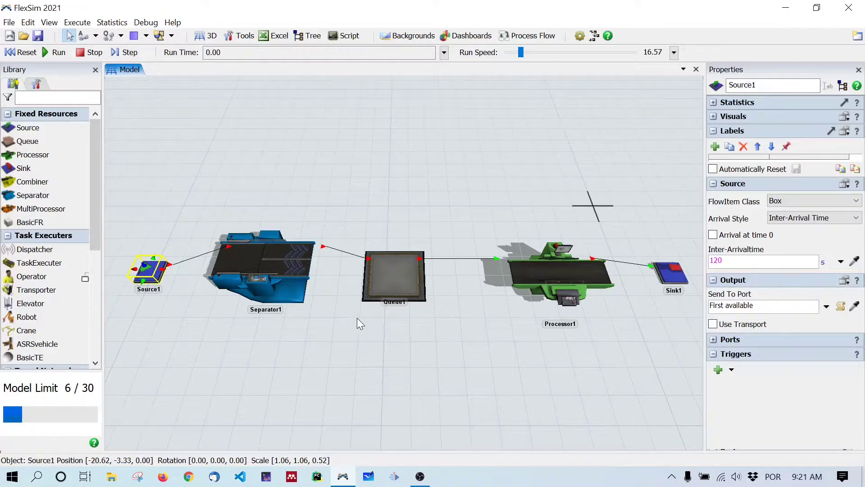
Set the Separator's Separate Mode to Split with a quantity of 4
left_click(266, 264)
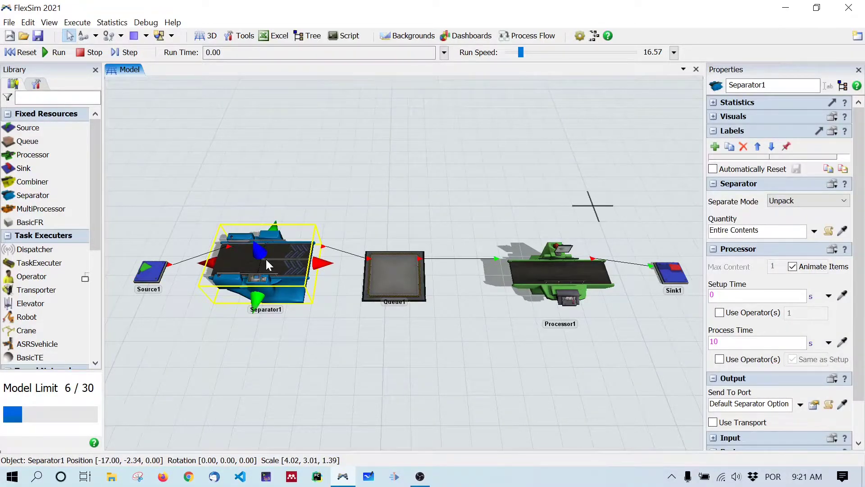
left_click(838, 202)
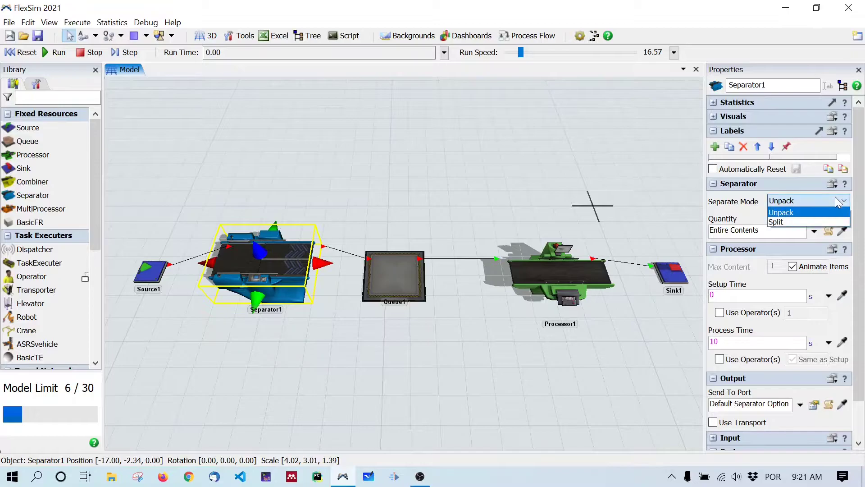
left_click(800, 222)
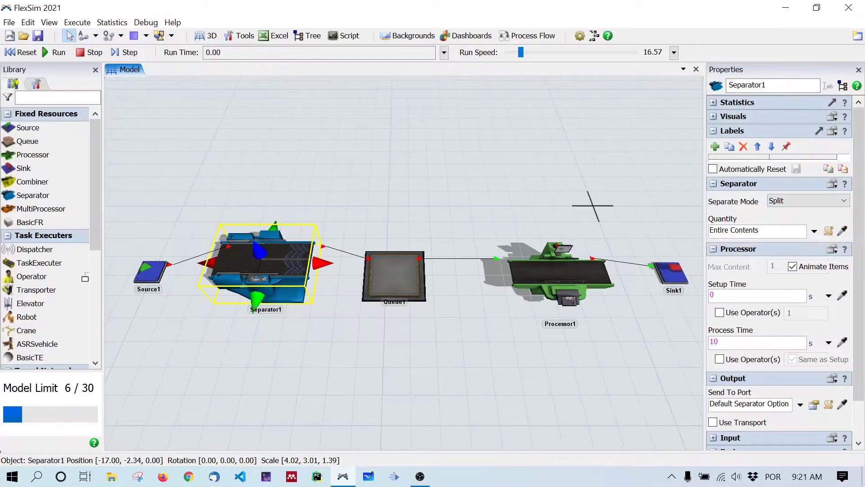
left_click_drag(760, 230, 702, 227)
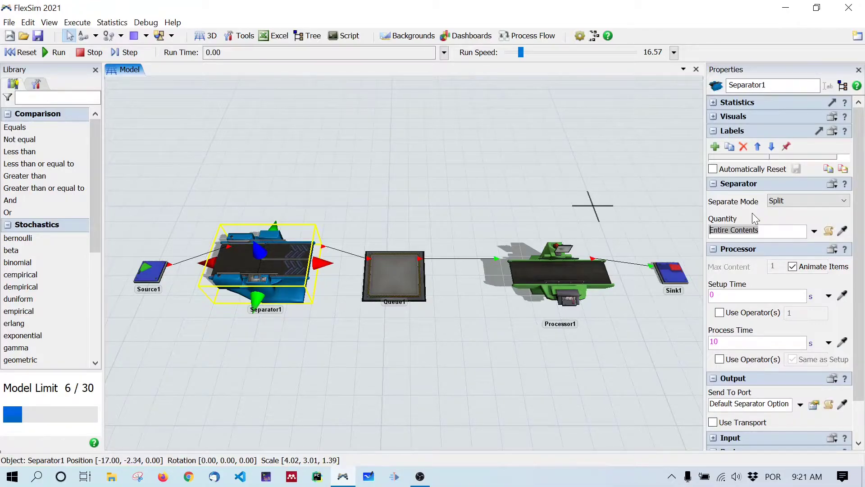
type("4")
key("Return")
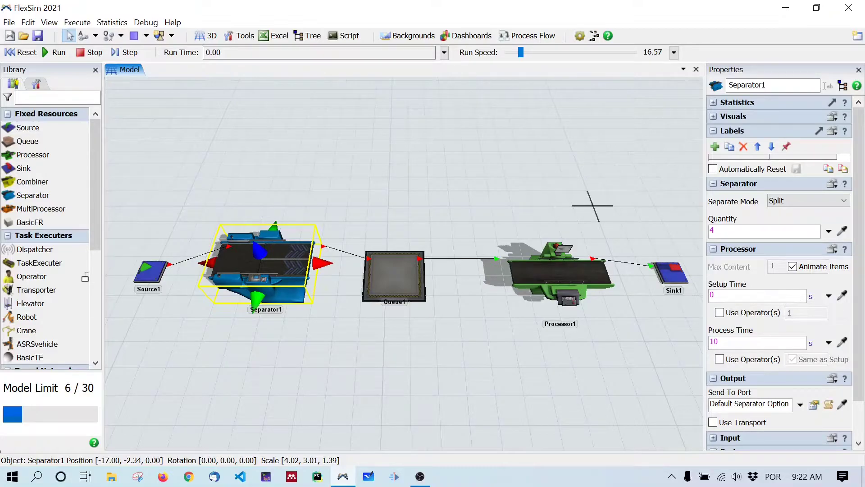
Set the Separator's Process Time to 0 s
left_click(723, 341)
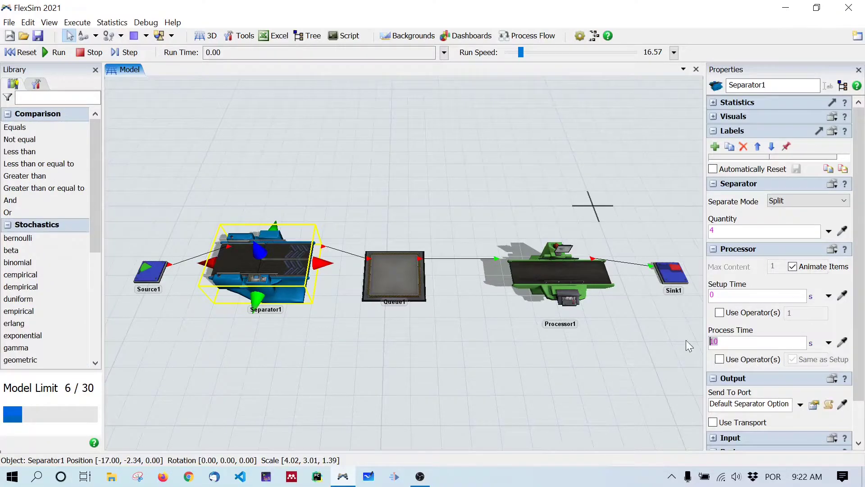
type("0")
key("Return")
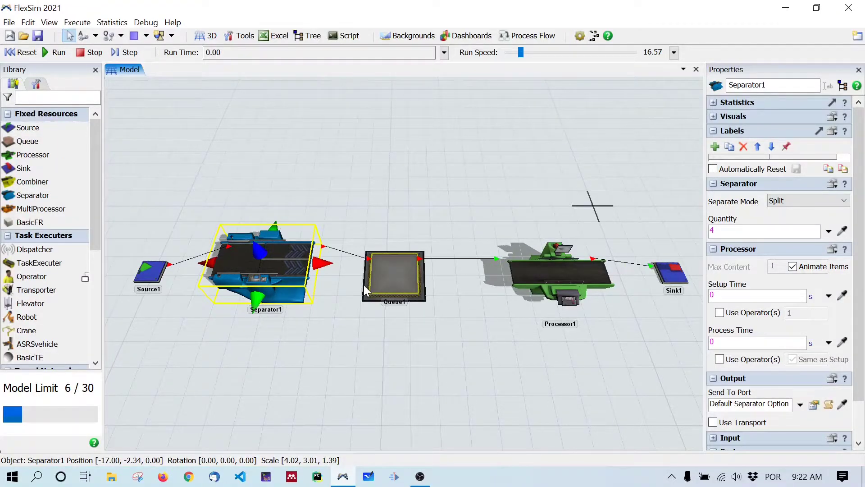
Set the Processor's Setup Time to 3 s, keeping its Process Time, and reset the model
left_click(397, 271)
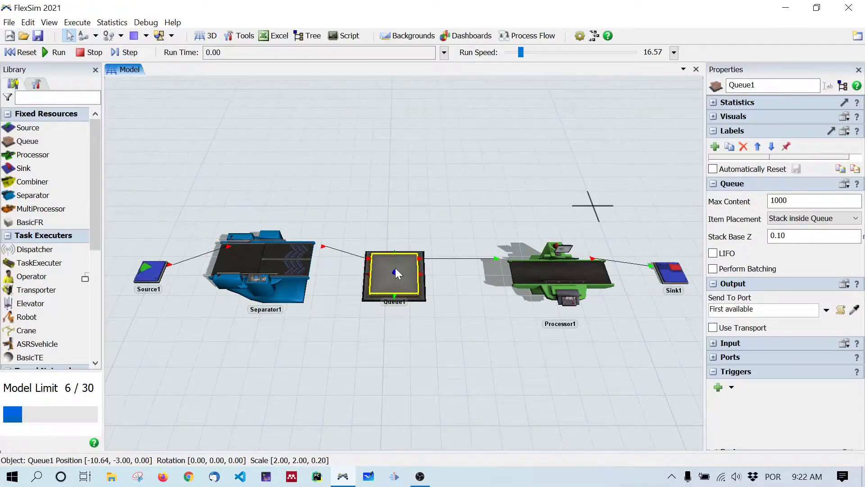
left_click(551, 266)
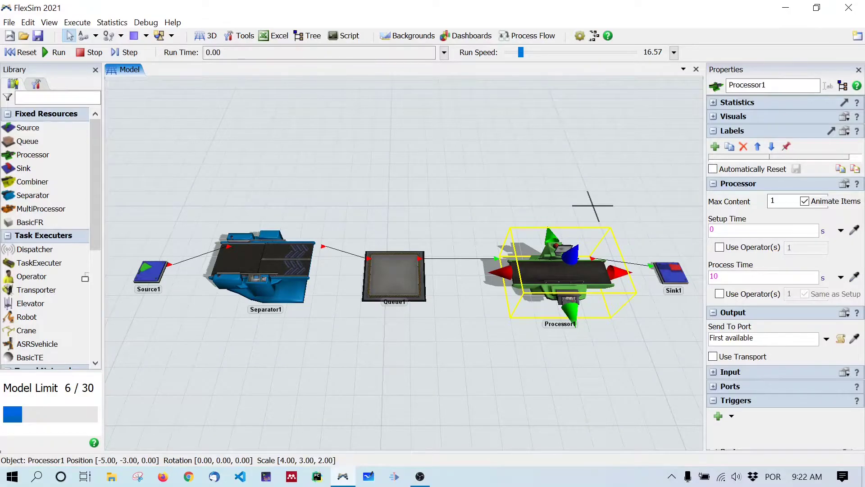
double_click(712, 230)
type("3")
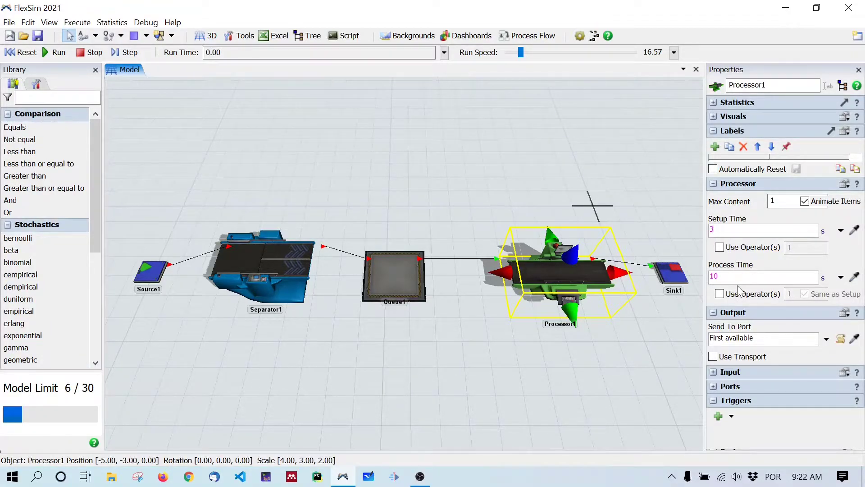
left_click(828, 264)
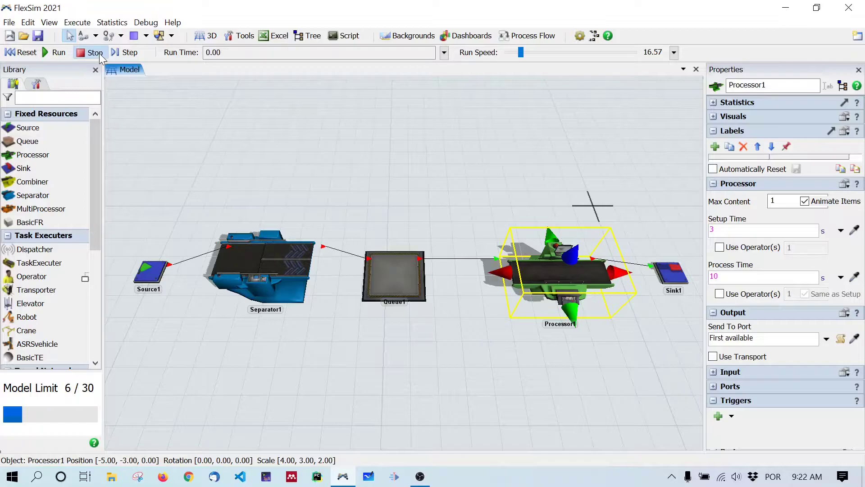
left_click(16, 55)
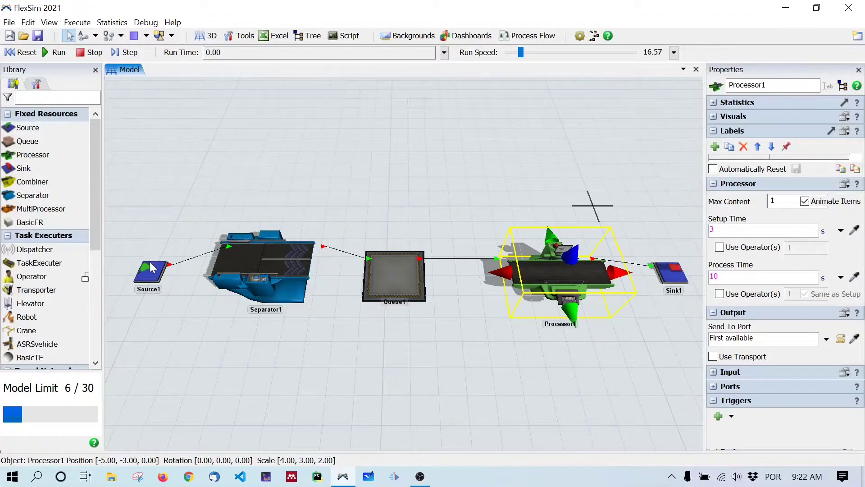
Reset the model, run the simulation with the run speed lowered to 1.71, and stop it
left_click(22, 52)
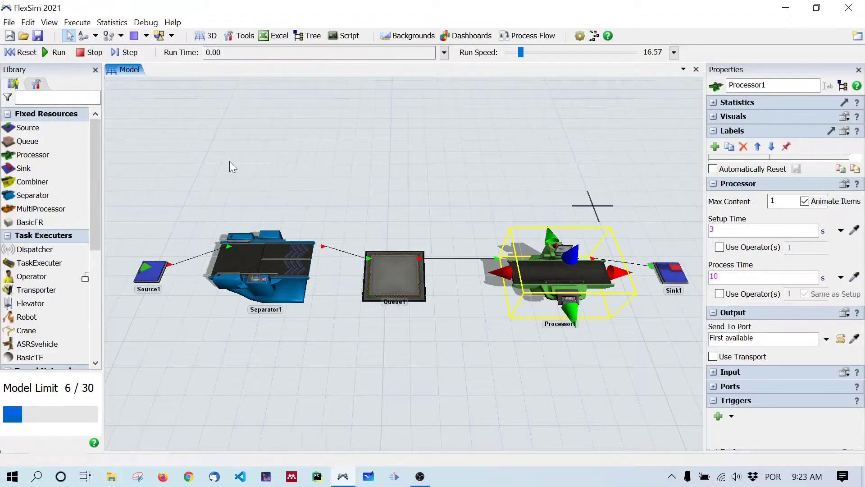
left_click(45, 54)
left_click_drag(524, 51, 513, 50)
left_click(91, 52)
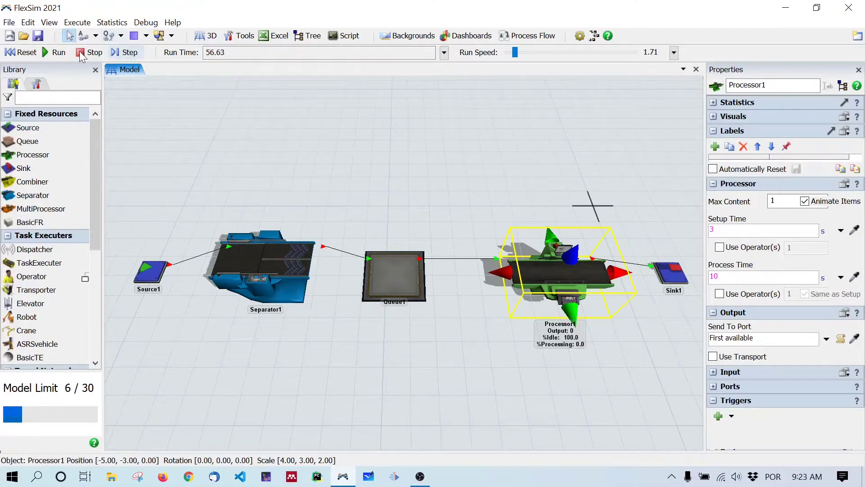
Step the simulation to the first box arrival, run it until all split boxes leave the Processor, and reset the model
left_click(52, 52)
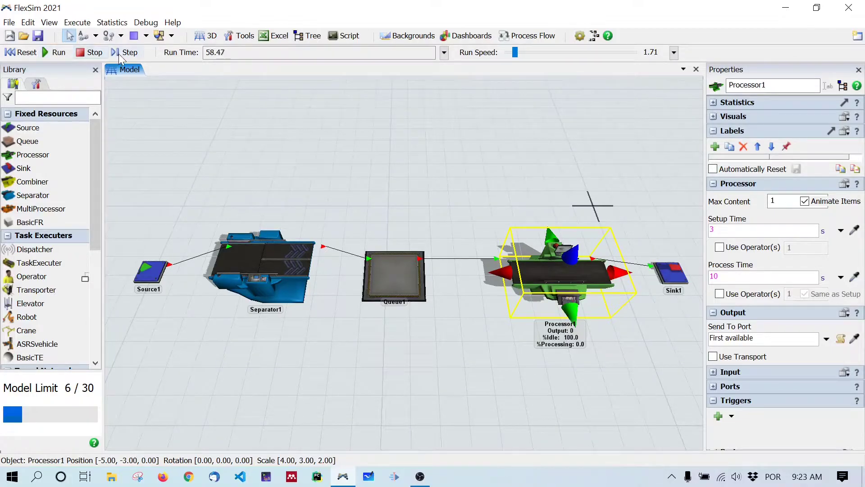
left_click(118, 53)
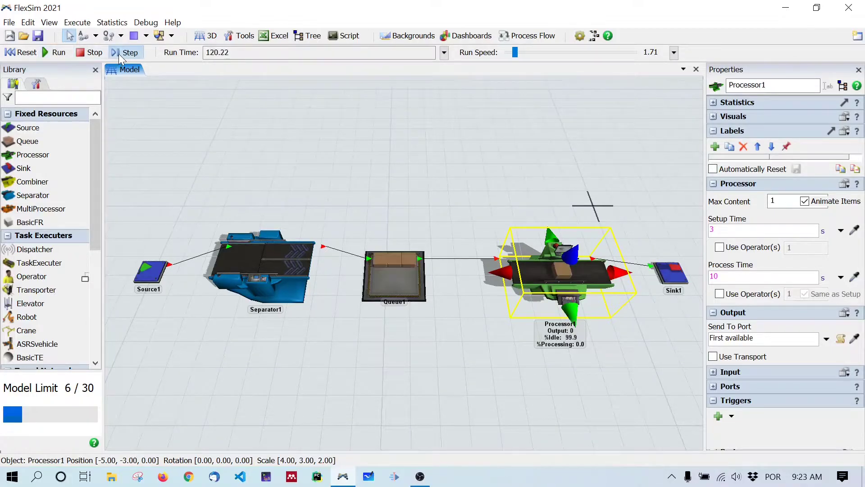
left_click(79, 53)
left_click(52, 54)
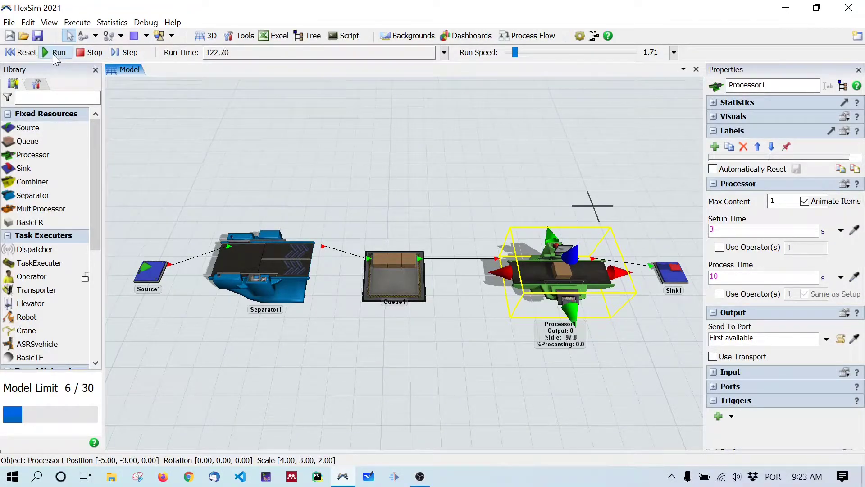
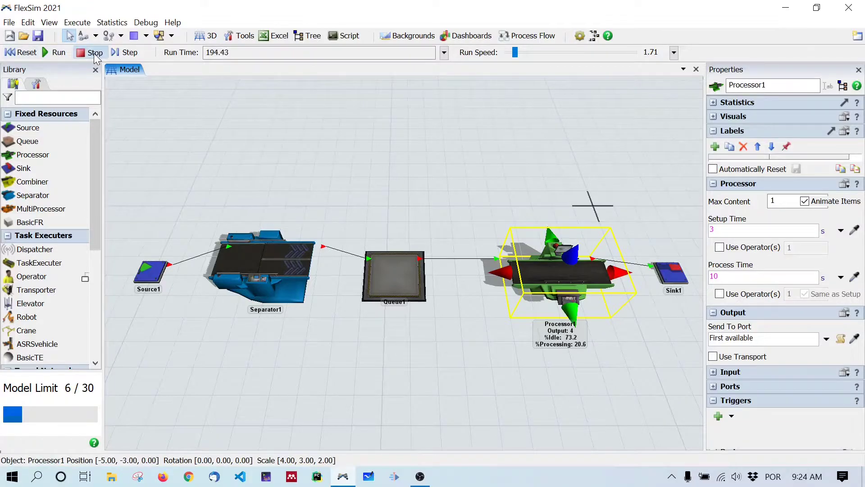
left_click(76, 53)
left_click(19, 54)
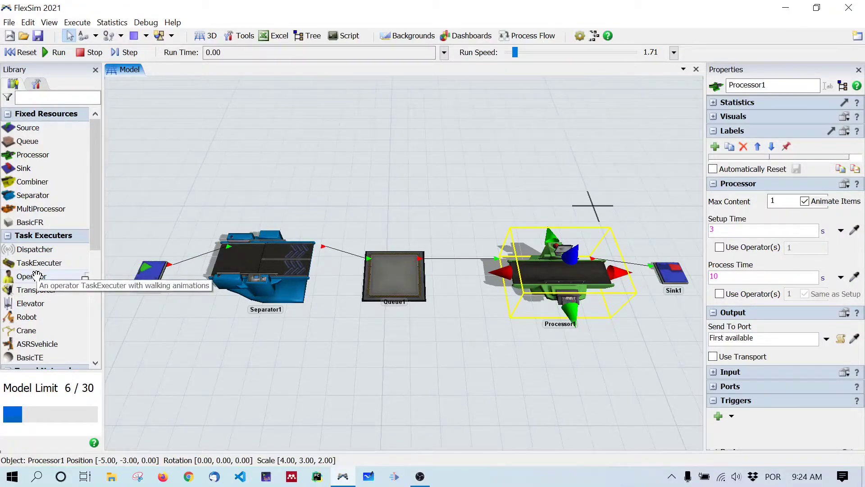
Place a Custom Operator on the floor in front of the Queue
mouse_move(36, 276)
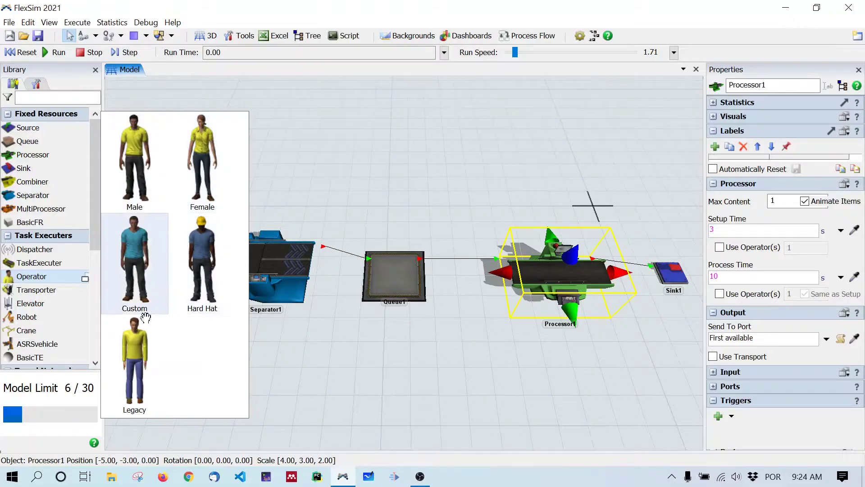
left_click(141, 265)
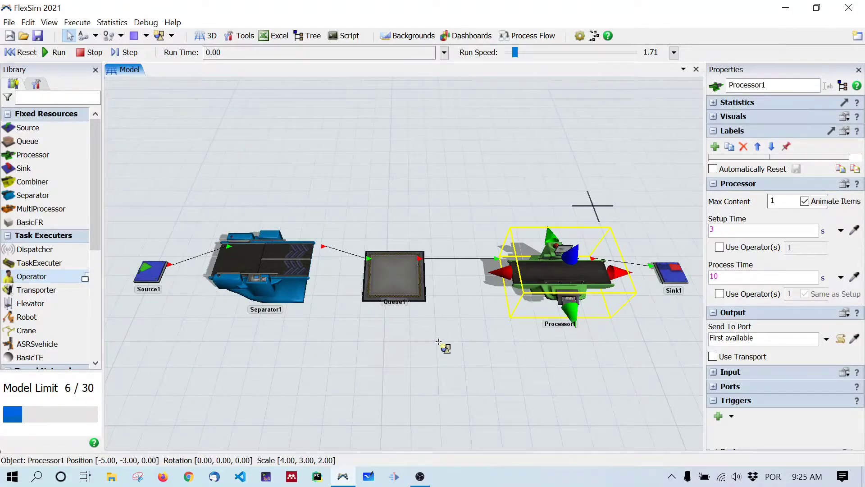
left_click(439, 341)
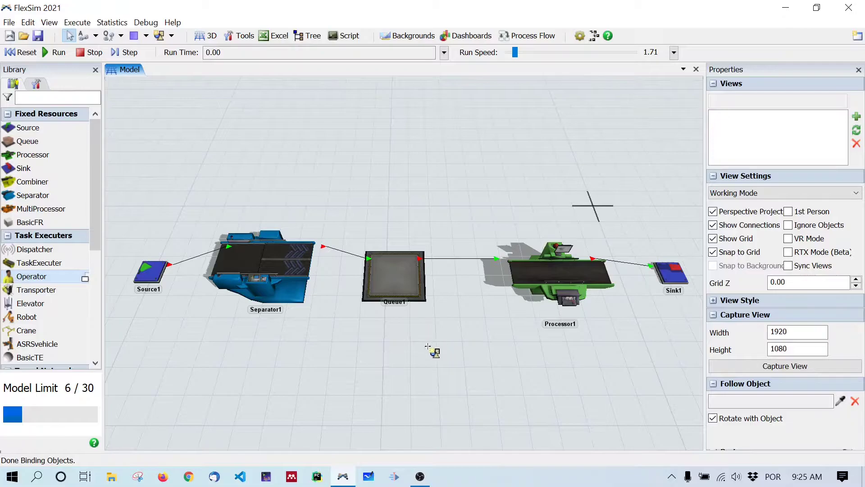
left_click(428, 346)
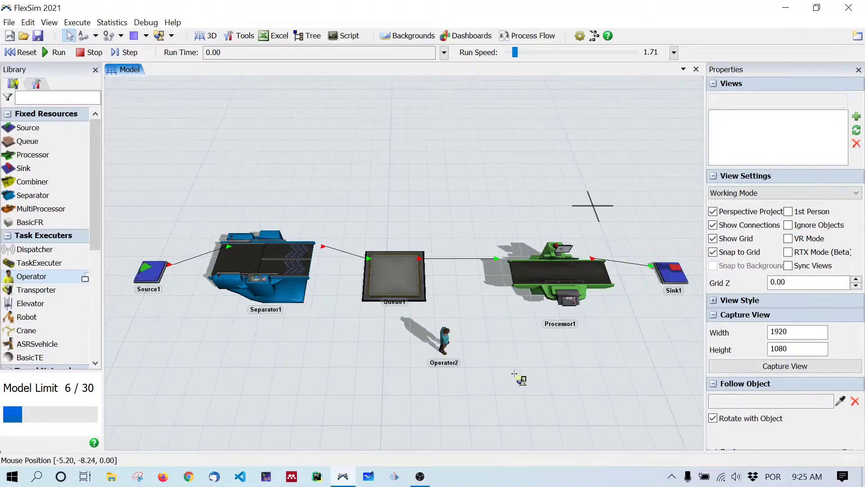
scroll(458, 364, "up", 2)
scroll(459, 364, "up", 2)
scroll(459, 364, "down", 3)
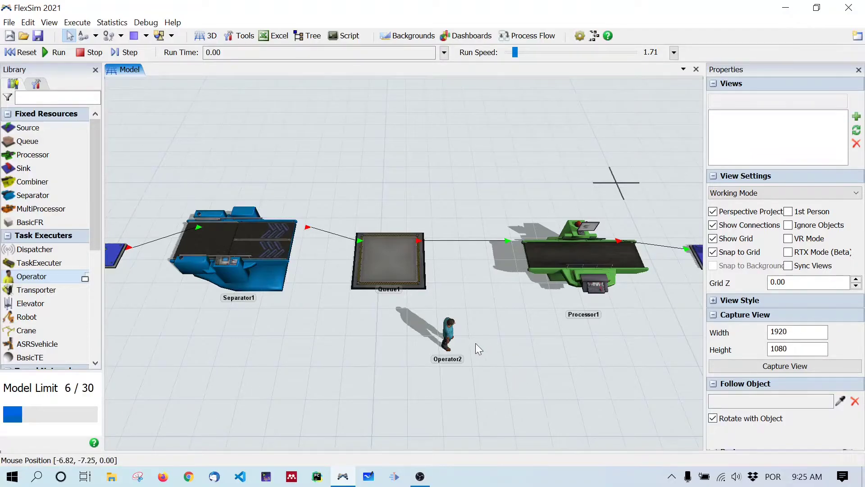
Review the Custom Operator's Shape options and reset the model
left_click(450, 334)
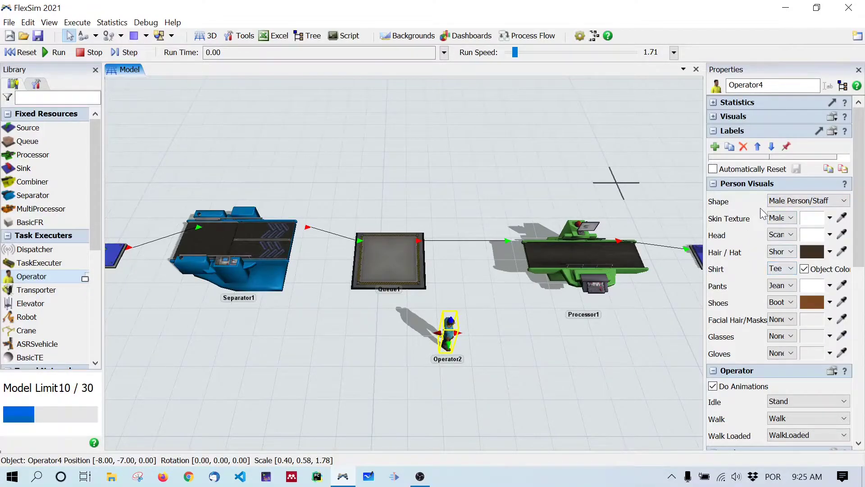
left_click(825, 201)
left_click(824, 201)
left_click(545, 367)
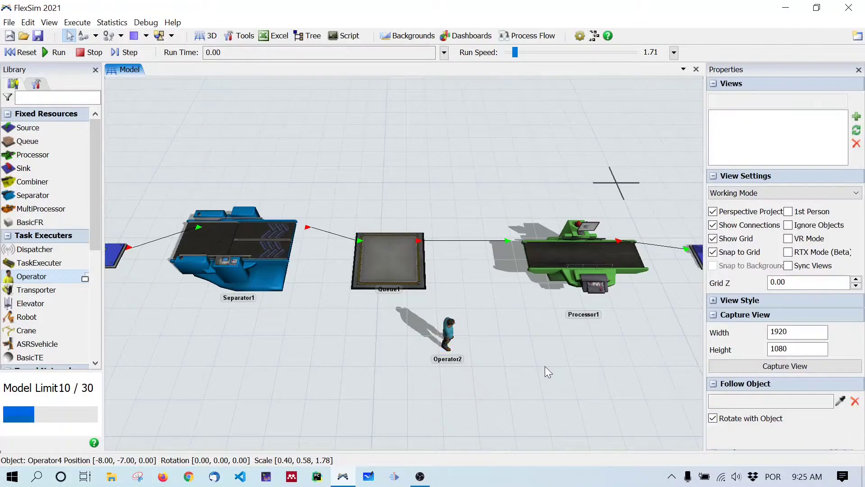
scroll(545, 366, "down", 3)
left_click_drag(545, 366, 470, 345)
scroll(470, 346, "up", 1)
scroll(472, 356, "down", 1)
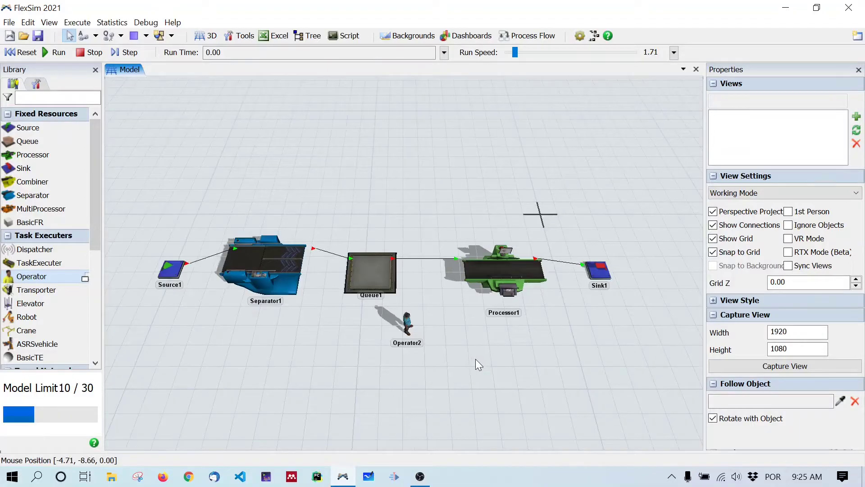
left_click_drag(493, 372, 503, 375)
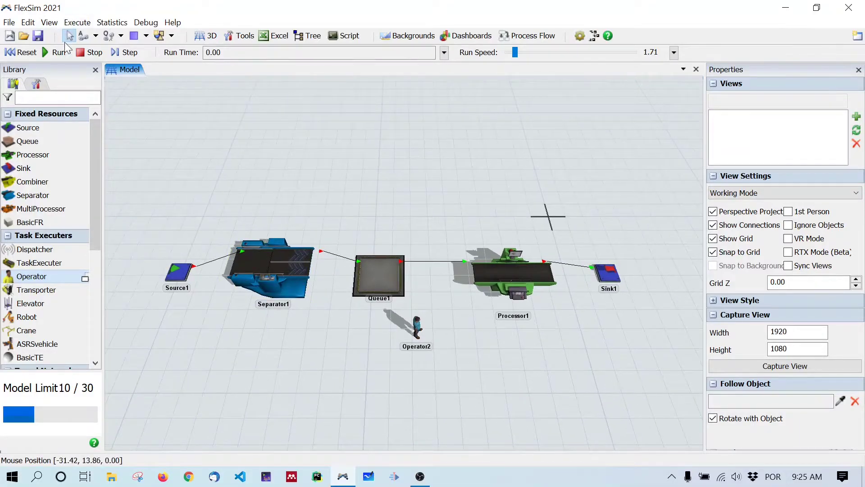
left_click(14, 53)
left_click(14, 52)
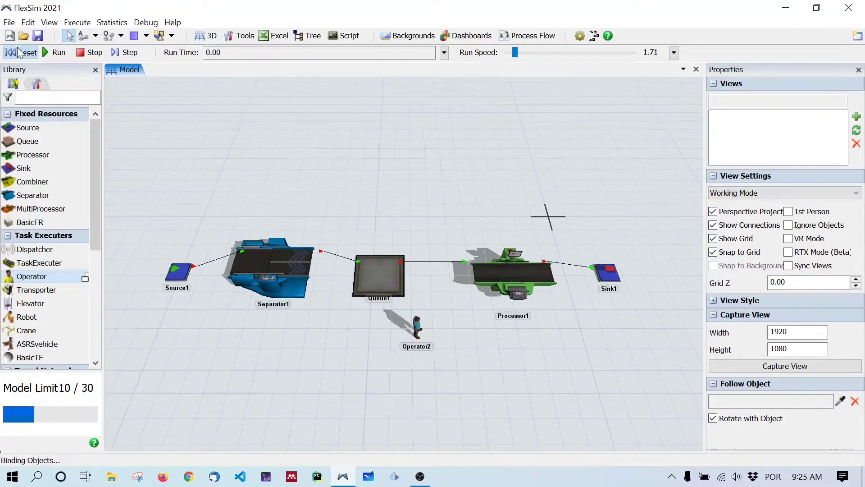
Separate the stacked Custom Operators near the Queue and delete all three of them
scroll(579, 359, "up", 2)
left_click_drag(520, 362, 582, 365)
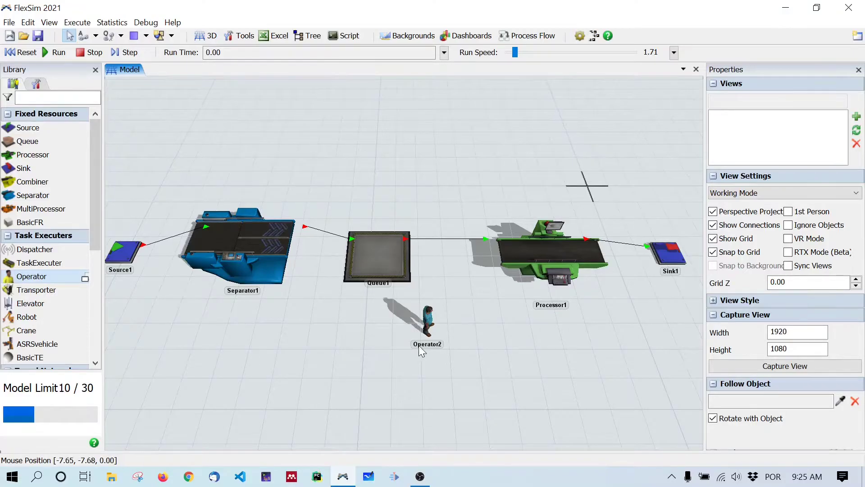
scroll(510, 349, "down", 1)
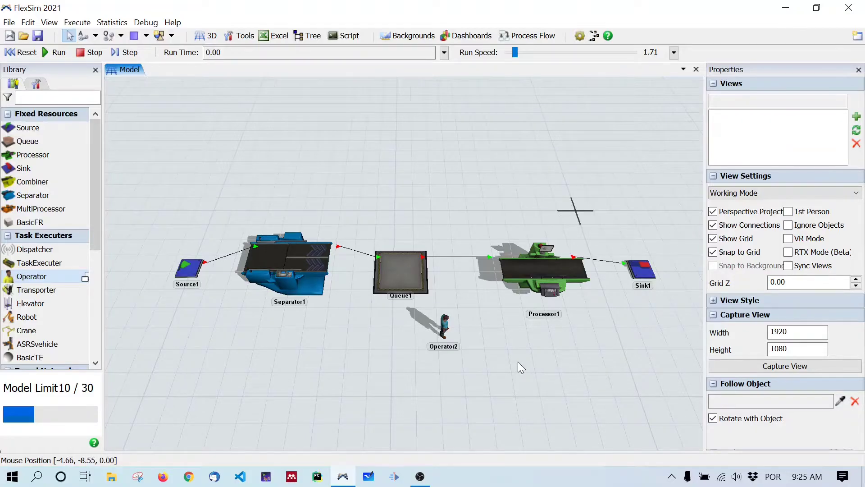
scroll(511, 351, "up", 1)
scroll(511, 350, "down", 1)
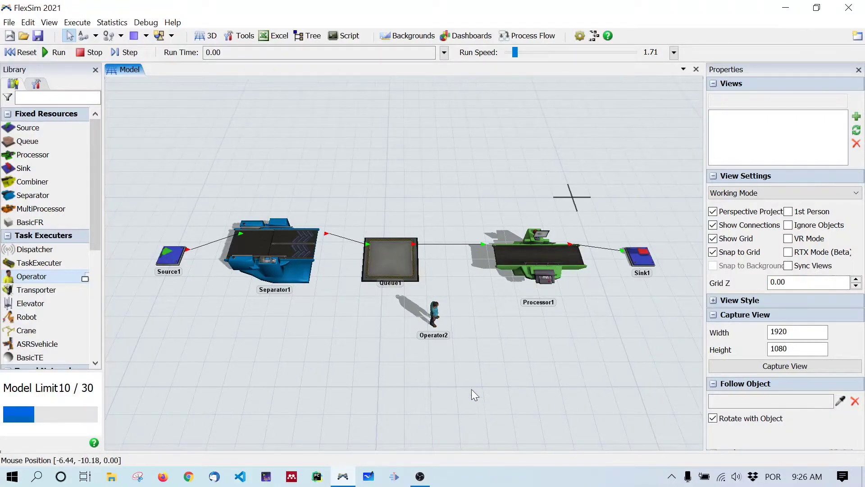
left_click_drag(443, 317, 450, 338)
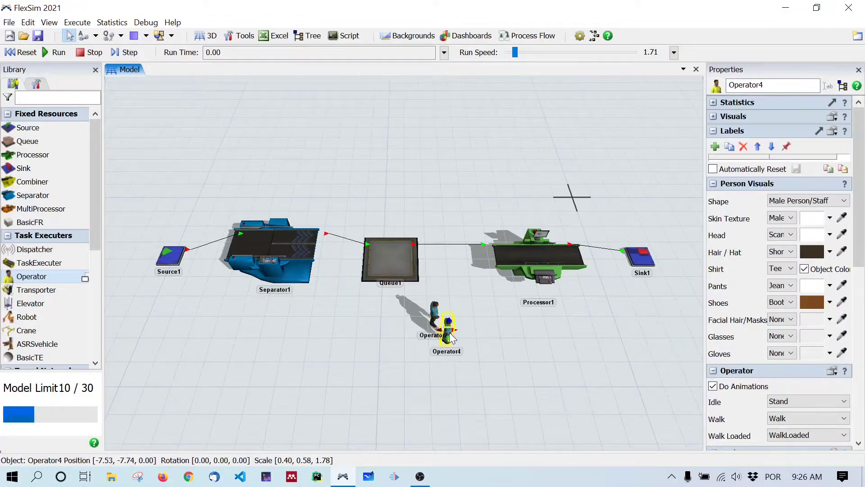
left_click(532, 353)
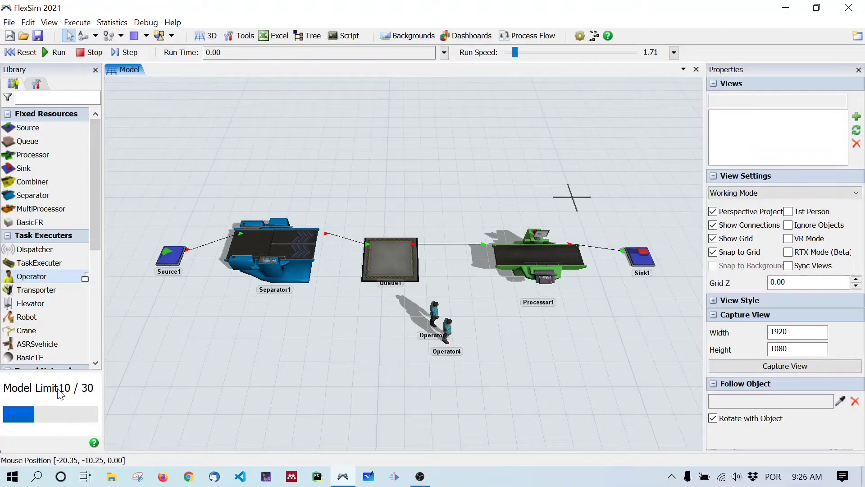
left_click(449, 326)
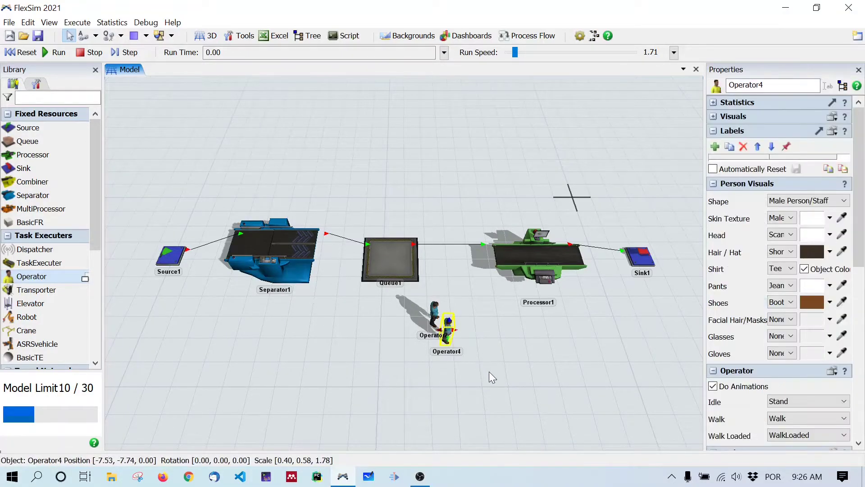
key("Delete")
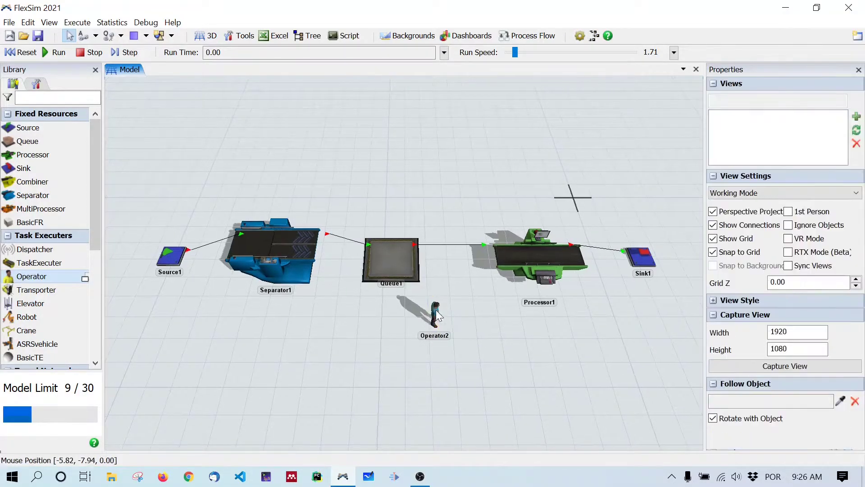
left_click_drag(435, 315, 473, 318)
key("Delete")
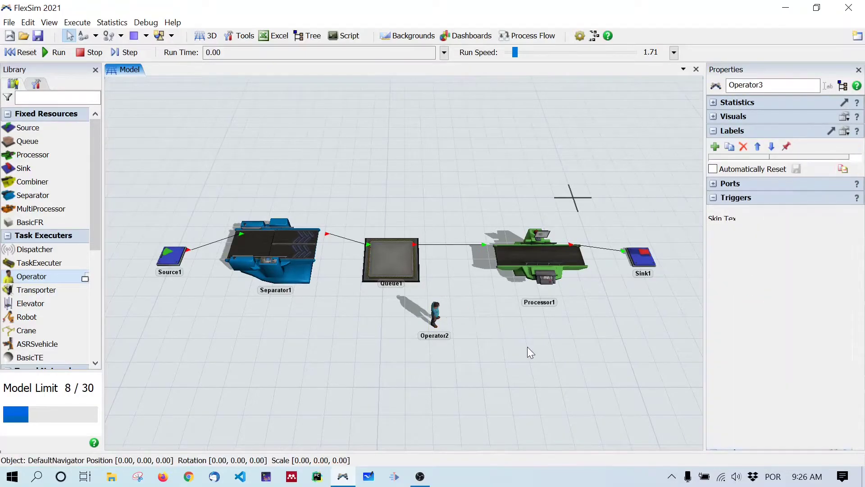
left_click(435, 315)
key("Delete")
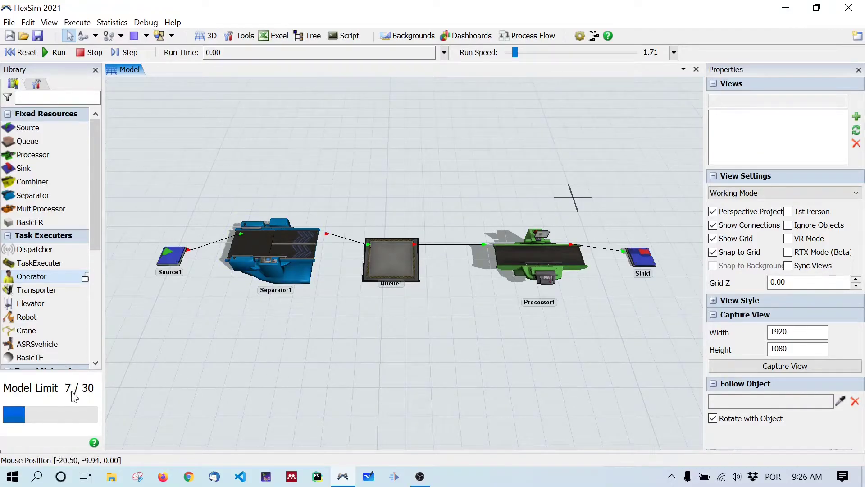
Add a Male Operator and place it at position -7, -8, in front of the gap between the Queue and the Processor
mouse_move(41, 274)
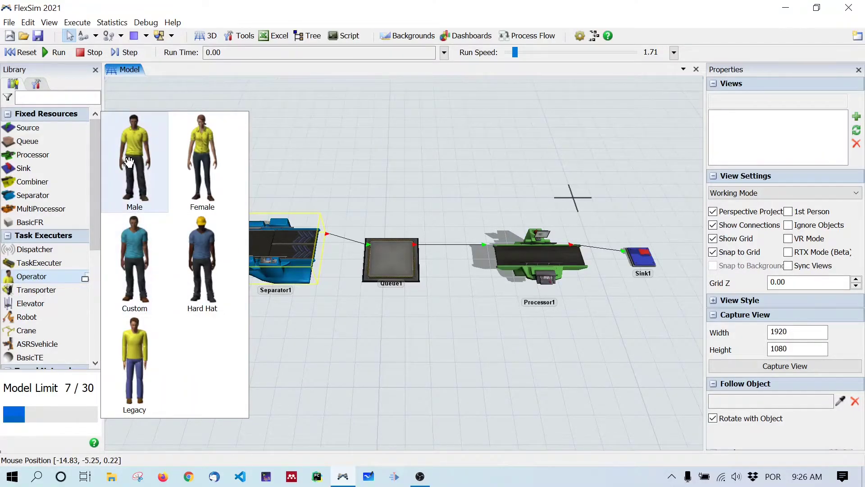
left_click_drag(135, 163, 399, 316)
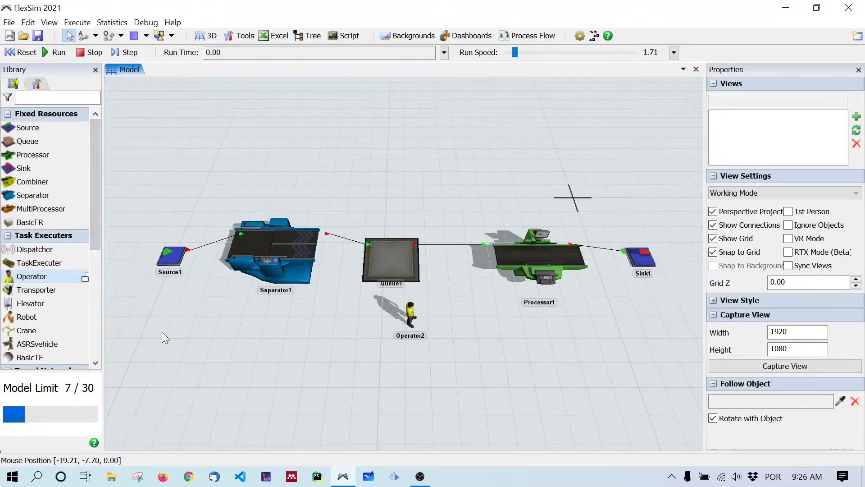
left_click_drag(399, 320, 489, 336)
left_click(456, 321)
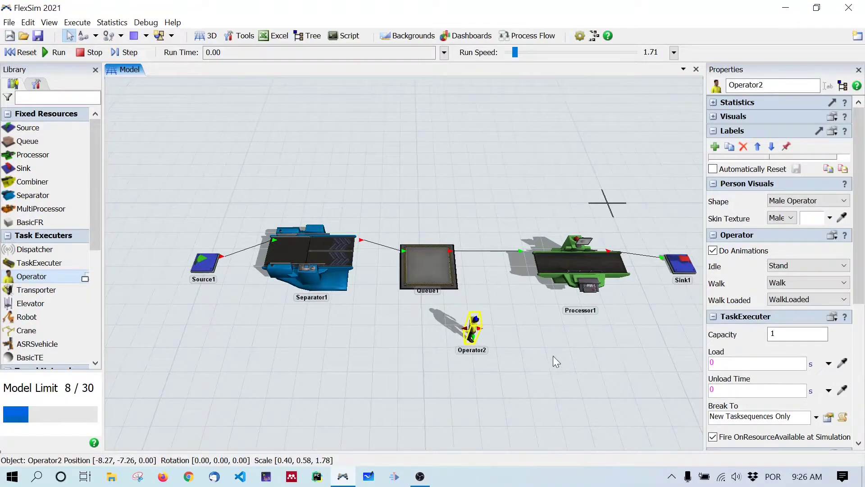
left_click_drag(553, 357, 510, 334)
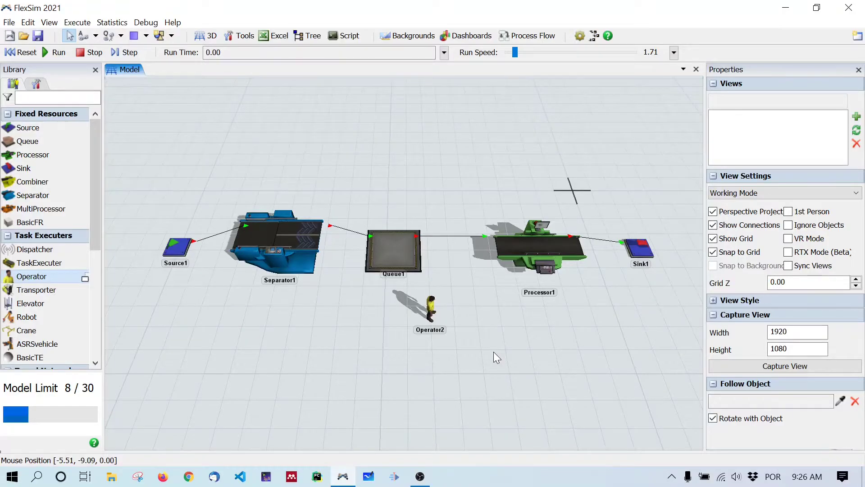
left_click(432, 311)
left_click_drag(433, 311, 465, 326)
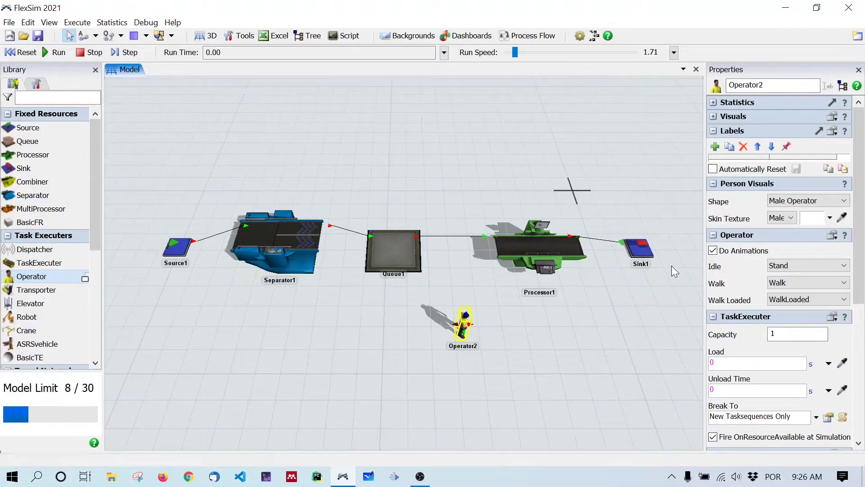
left_click(483, 399)
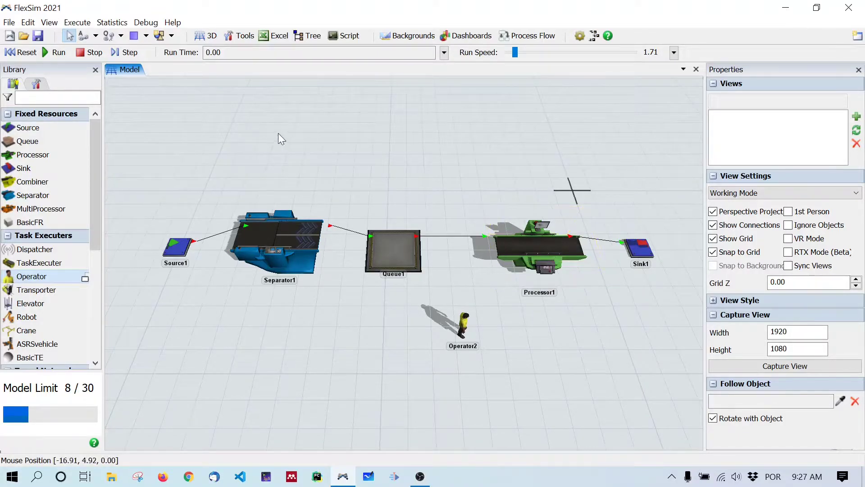
Connect the center ports of the Queue and the operator with Connect Center Ports
left_click(97, 38)
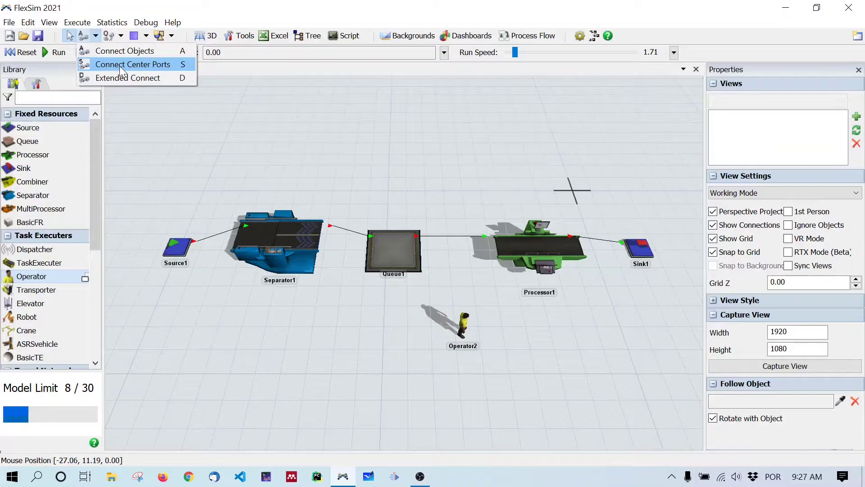
left_click(122, 66)
left_click_drag(395, 248, 465, 327)
key("Escape")
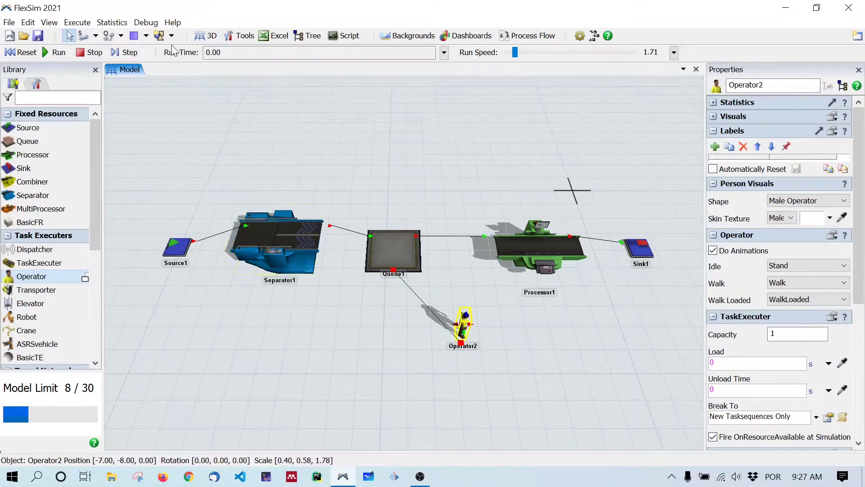
Connect the center ports of the Processor and the operator, and reset the model
left_click(83, 35)
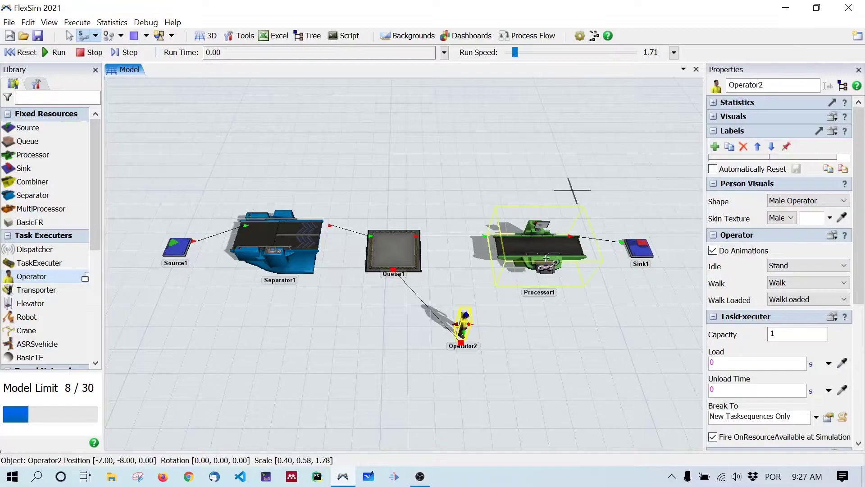
left_click_drag(543, 255, 468, 326)
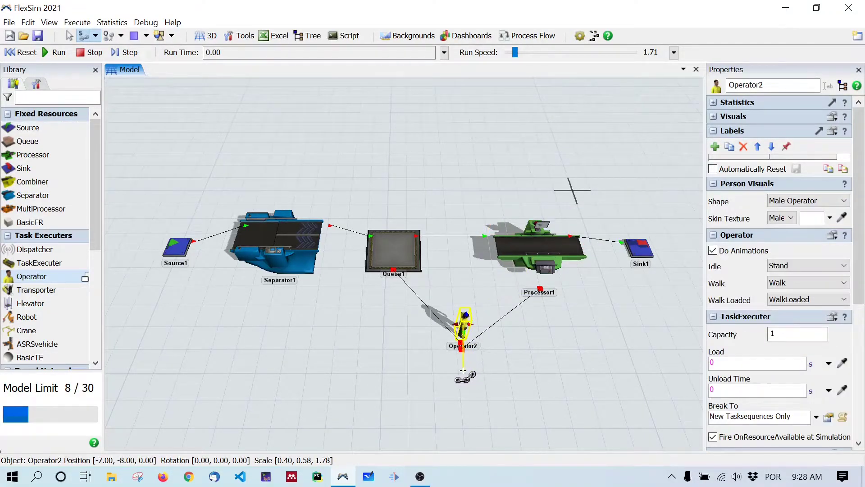
key("Escape")
left_click_drag(536, 375, 490, 339)
left_click(21, 52)
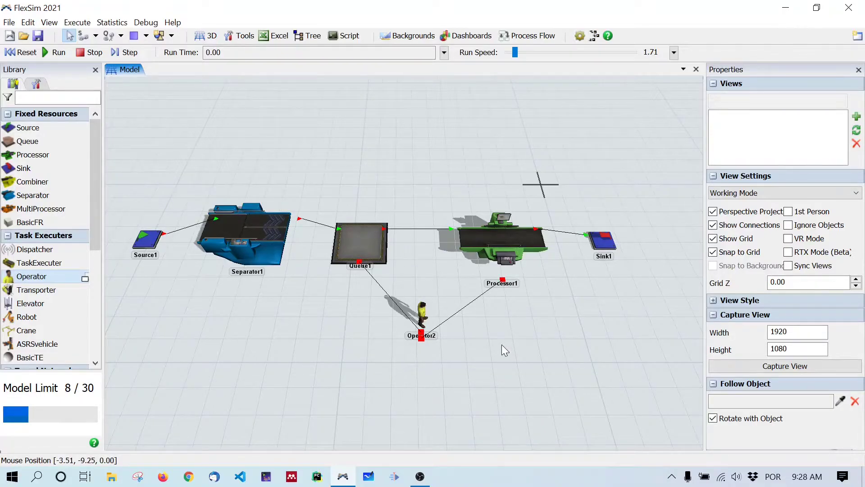
Enable Use Transport in the Queue's output settings, keeping current.centerObjects[1] as the transport reference
left_click_drag(508, 338, 540, 356)
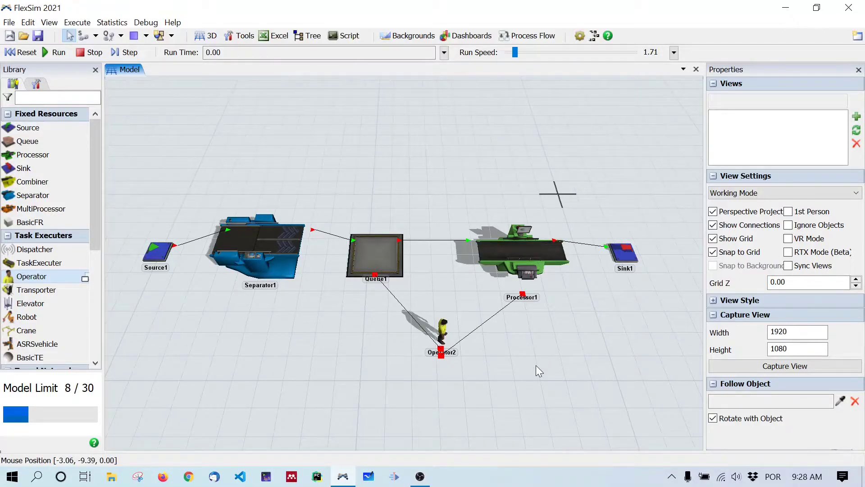
left_click(378, 256)
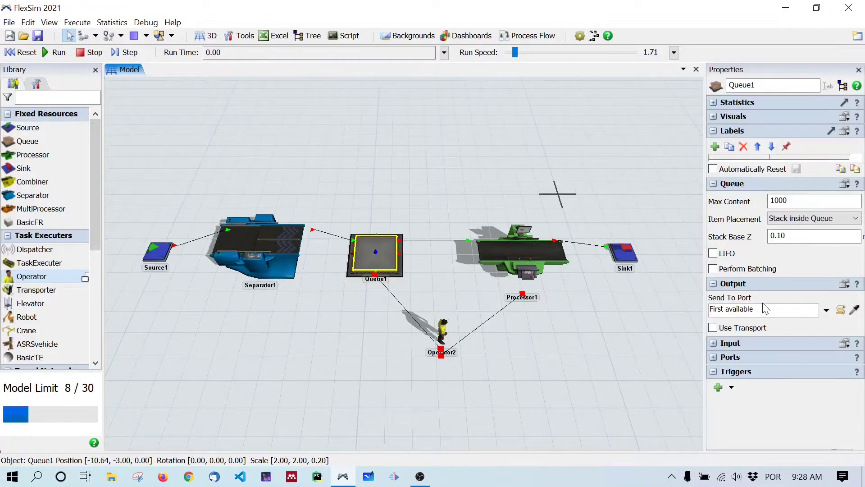
left_click(713, 328)
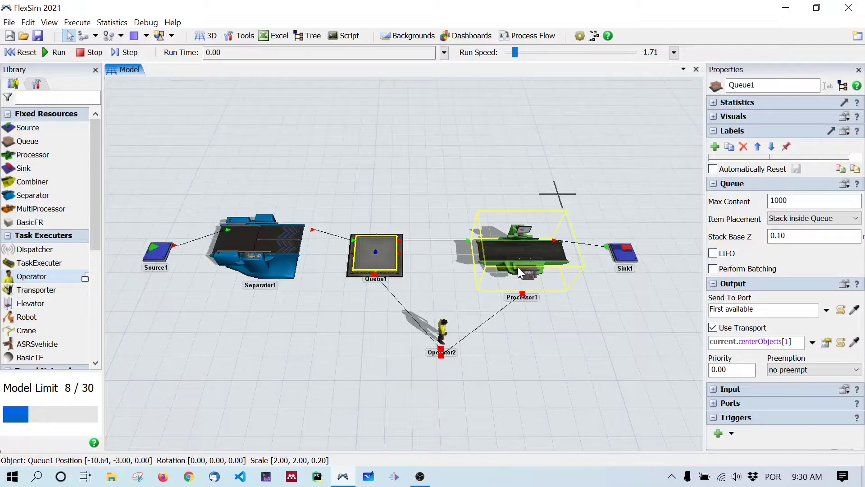
Set the Processor to use 1 operator for its setup time and enable Use Transport for its output
left_click(513, 255)
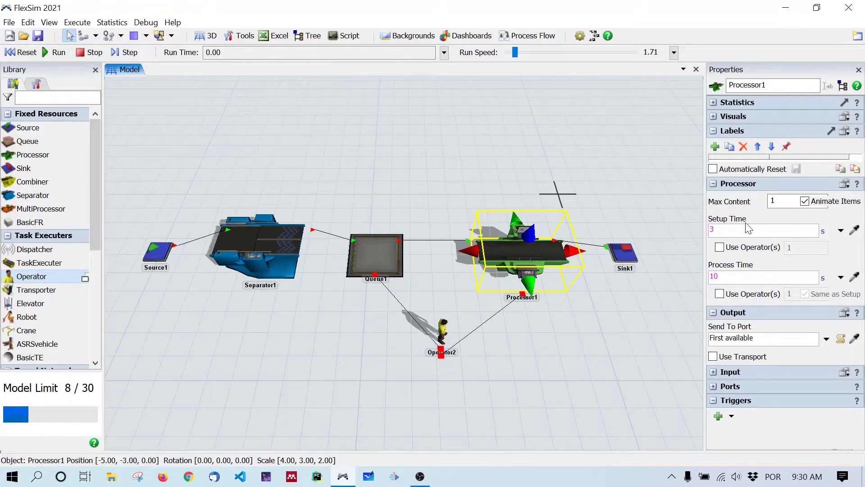
left_click(720, 247)
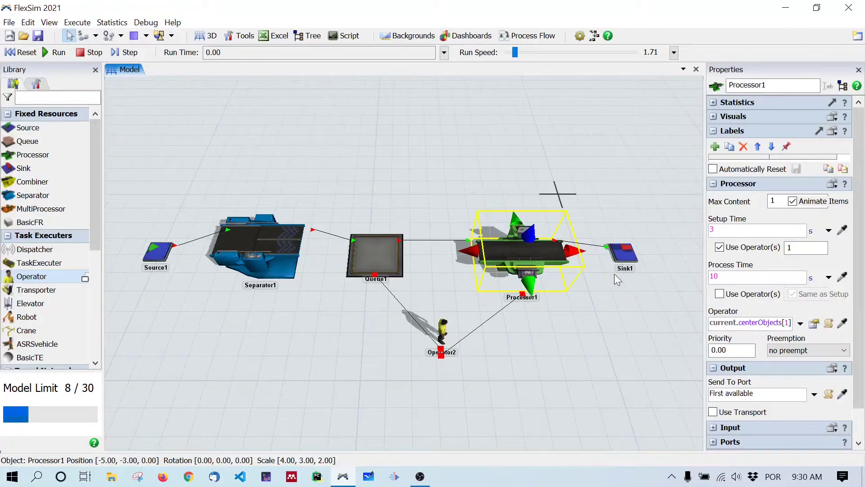
scroll(767, 379, "down", 1)
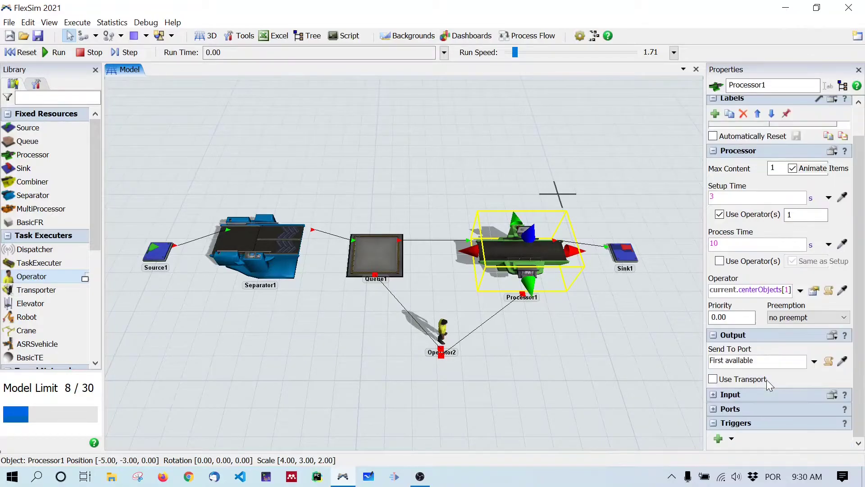
left_click(716, 150)
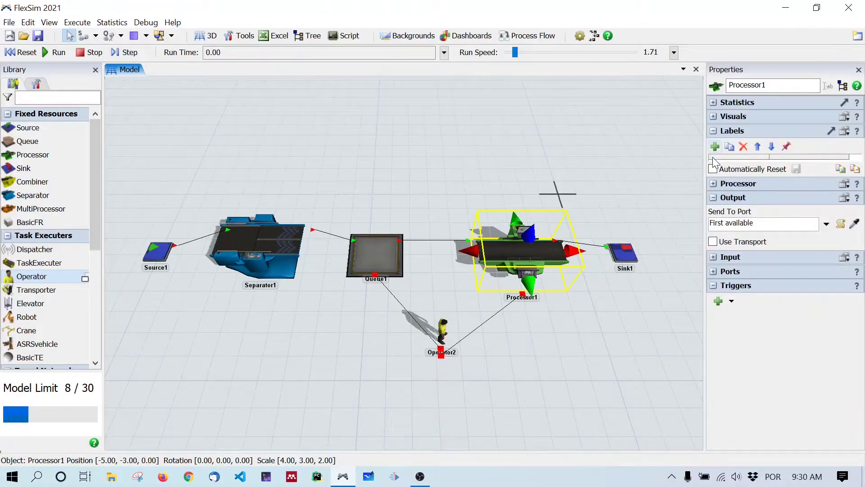
left_click(743, 244)
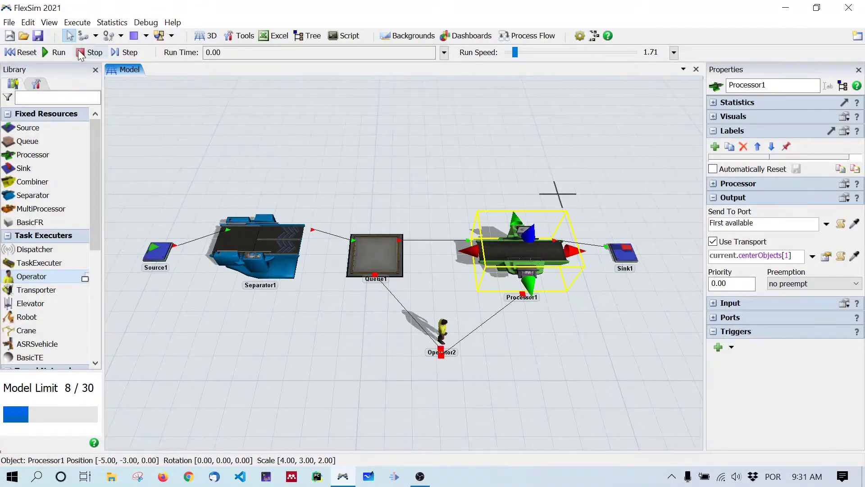
Reset and run the model in two stretches, stopping it to watch the operator move boxes between the Queue and the Processor
left_click(20, 53)
left_click(469, 216)
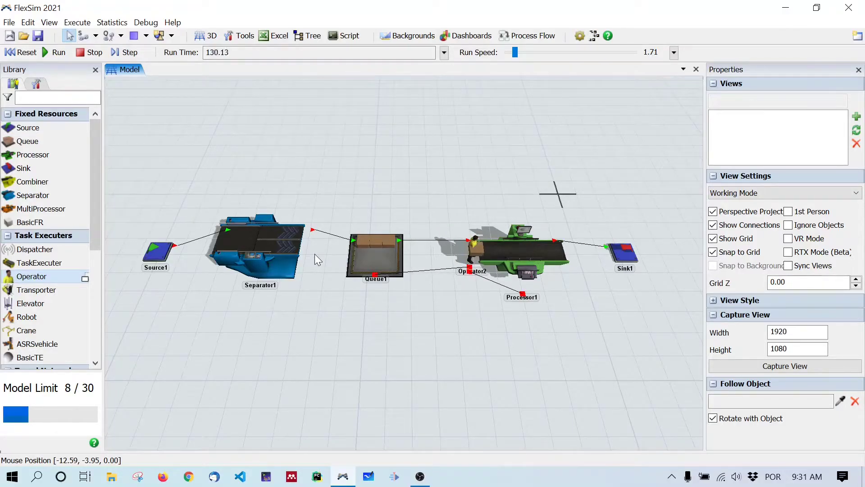
left_click(93, 54)
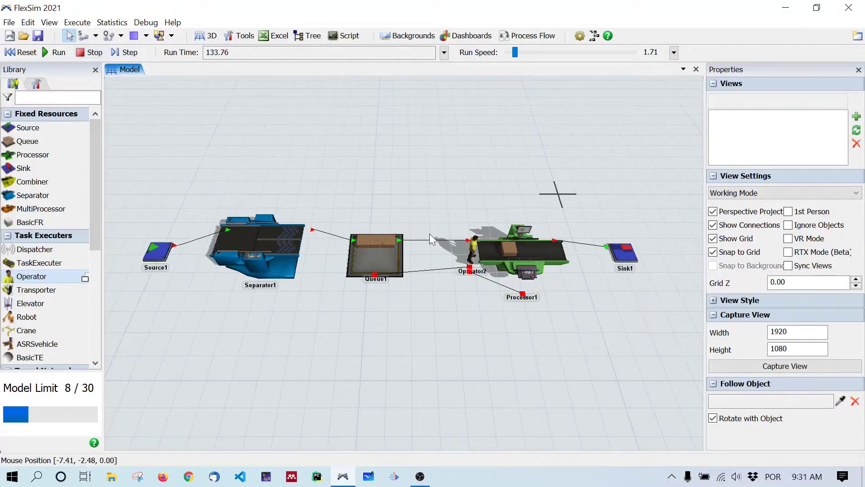
left_click(55, 53)
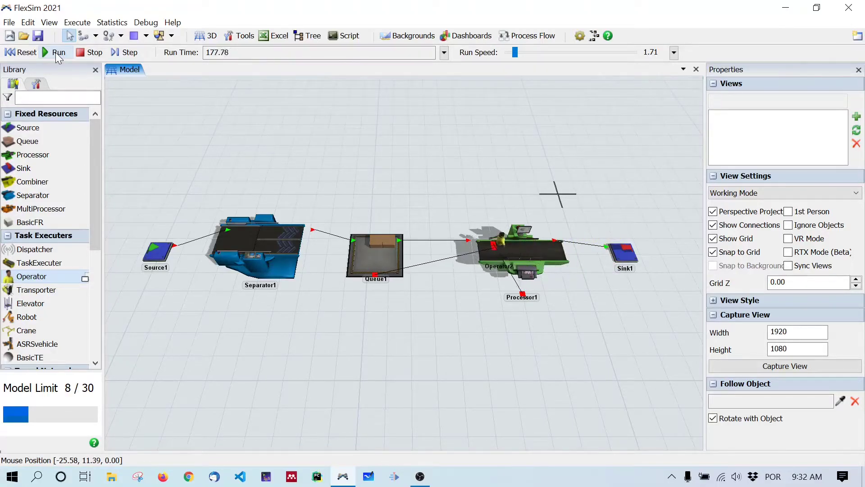
left_click(84, 55)
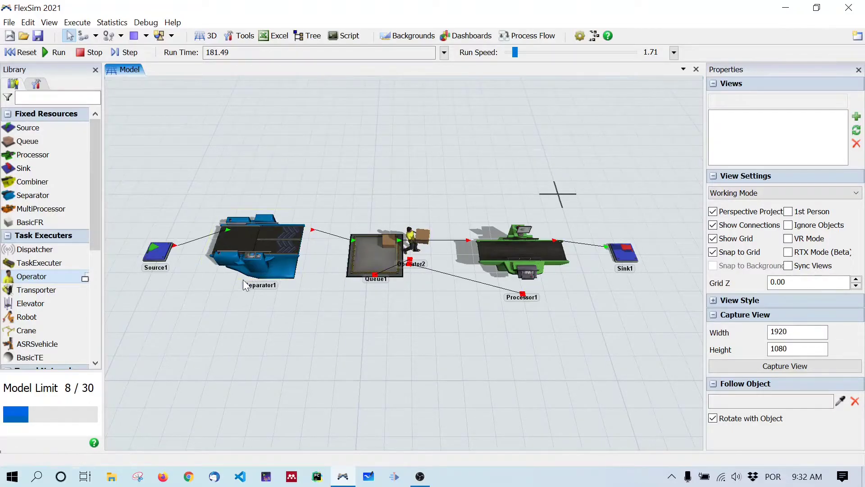
Check the Separator's and the Processor's properties, reset the model and clear the selection
left_click(255, 247)
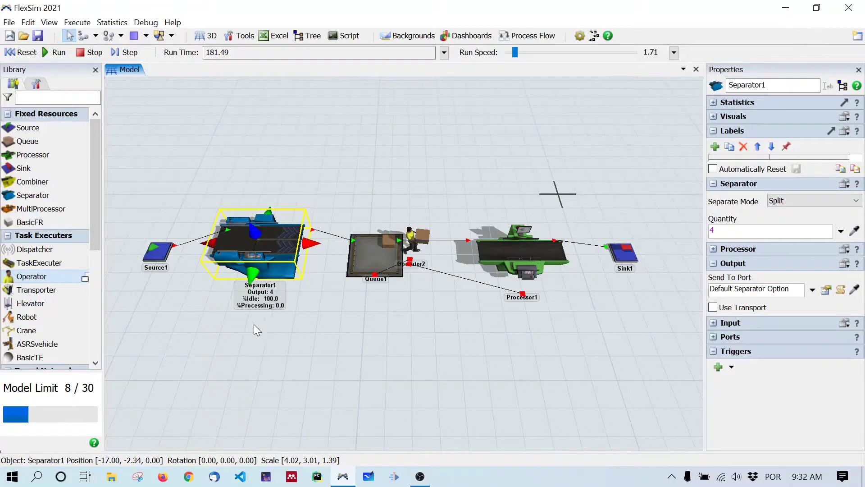
left_click(521, 252)
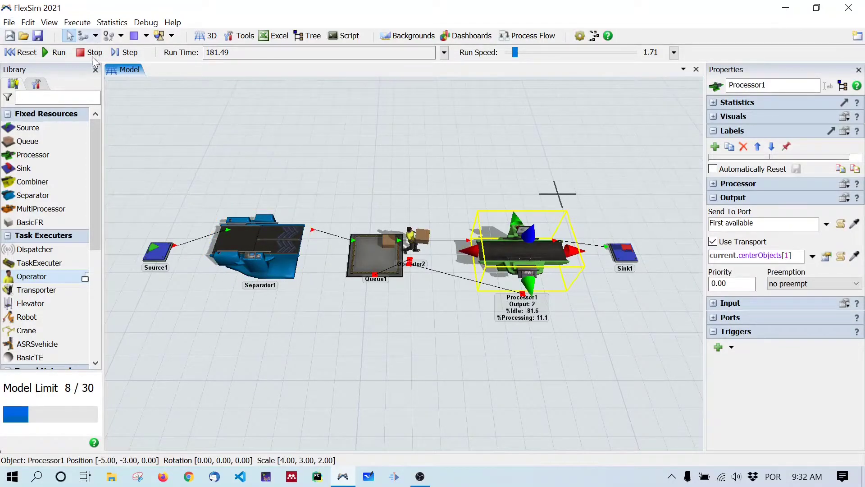
left_click(20, 52)
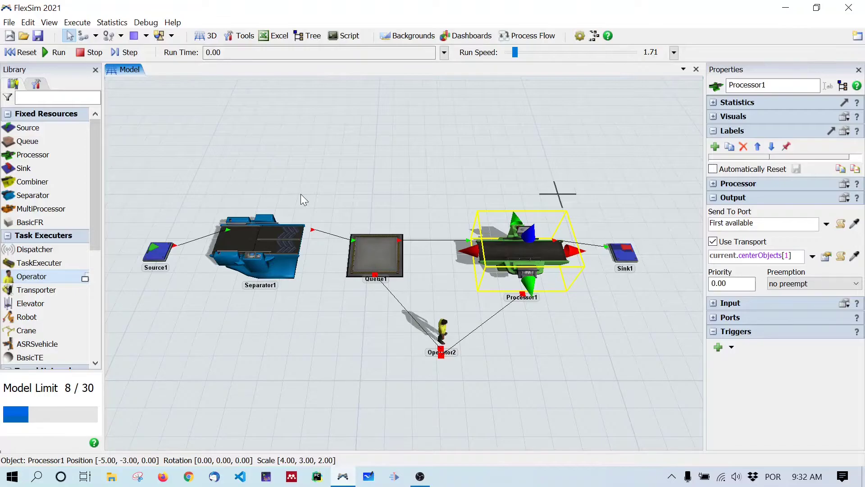
left_click(465, 139)
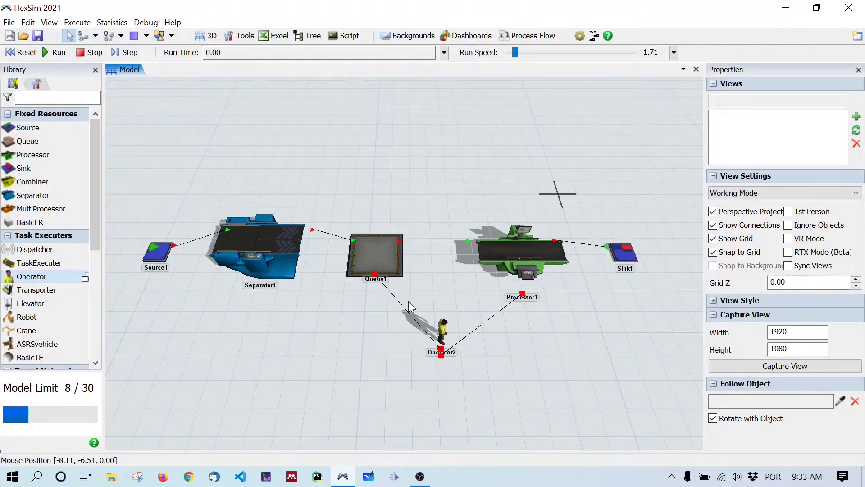
Add a blank dashboard and resize the panes so the whole model fits beside it
left_click(458, 40)
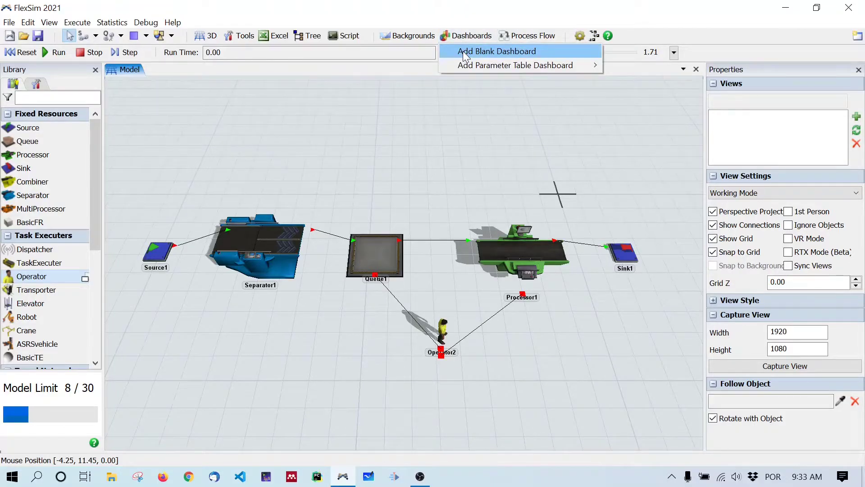
left_click(464, 53)
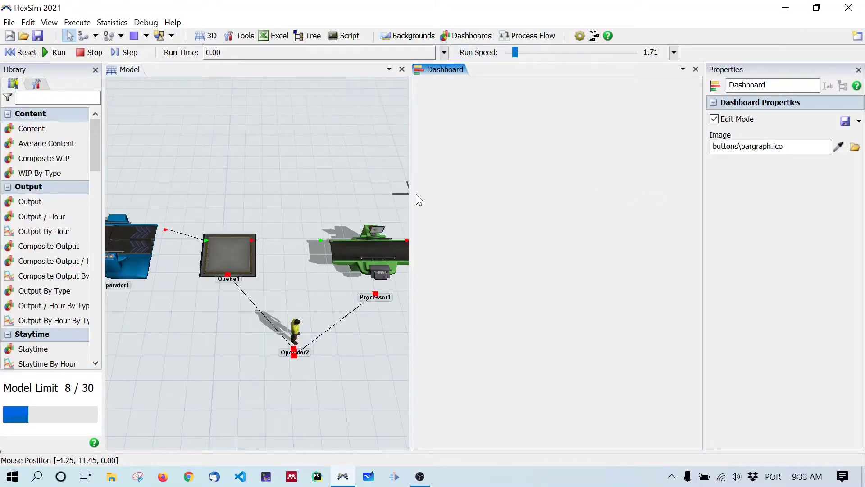
left_click_drag(407, 189, 553, 189)
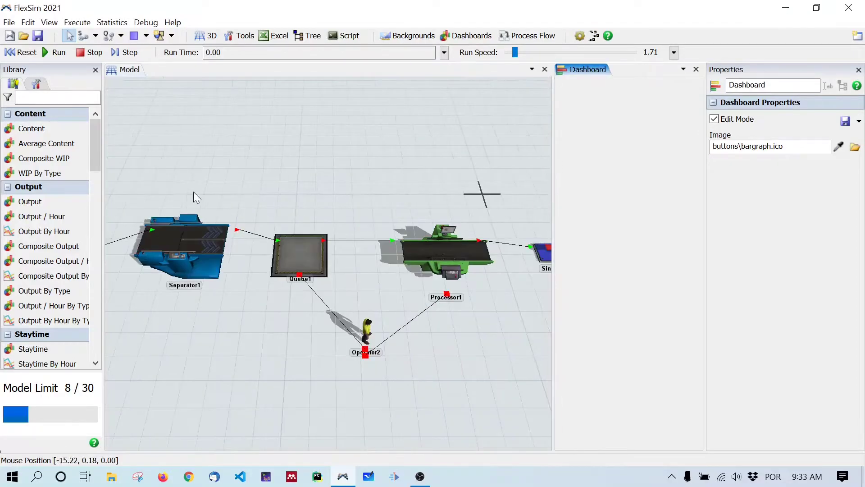
left_click_drag(100, 187, 88, 188)
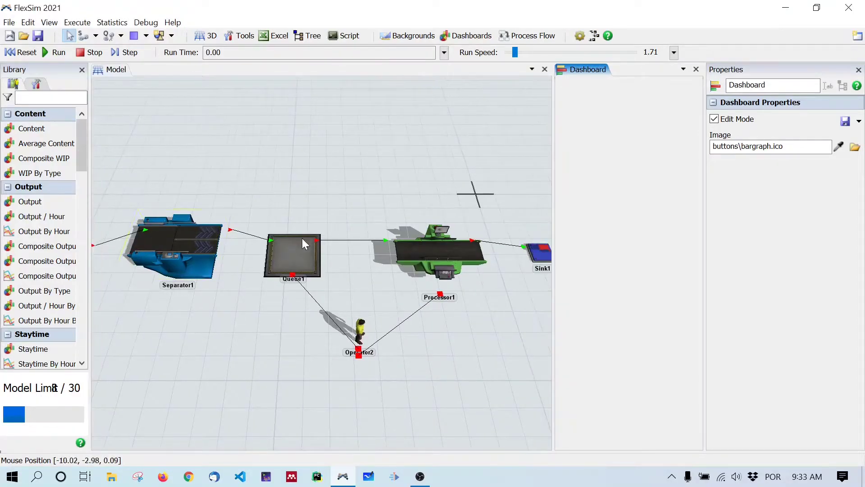
scroll(487, 358, "down", 3)
left_click_drag(467, 348, 427, 333)
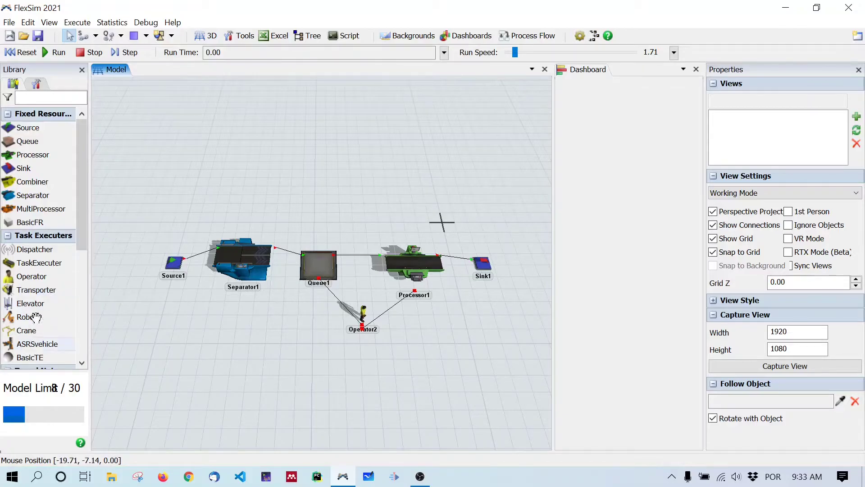
Examine the chart types available for the dashboard, from Content, Output and Staytime through to the base chart types
left_click(629, 244)
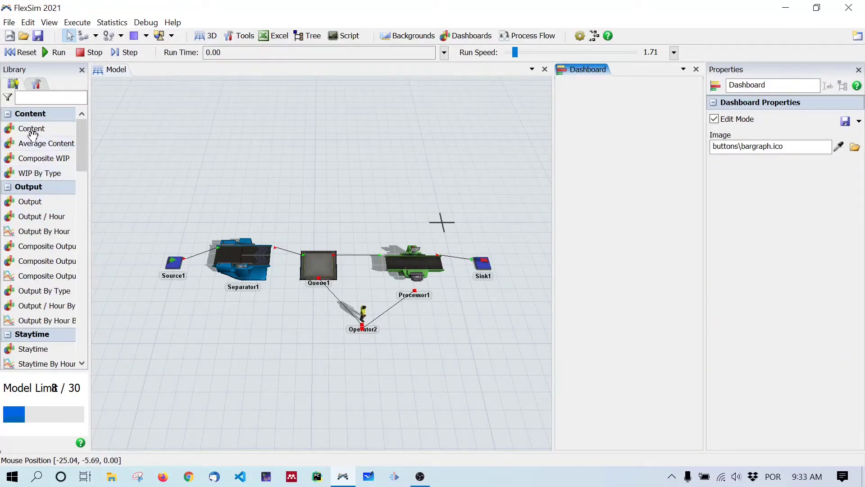
scroll(28, 192, "down", 5)
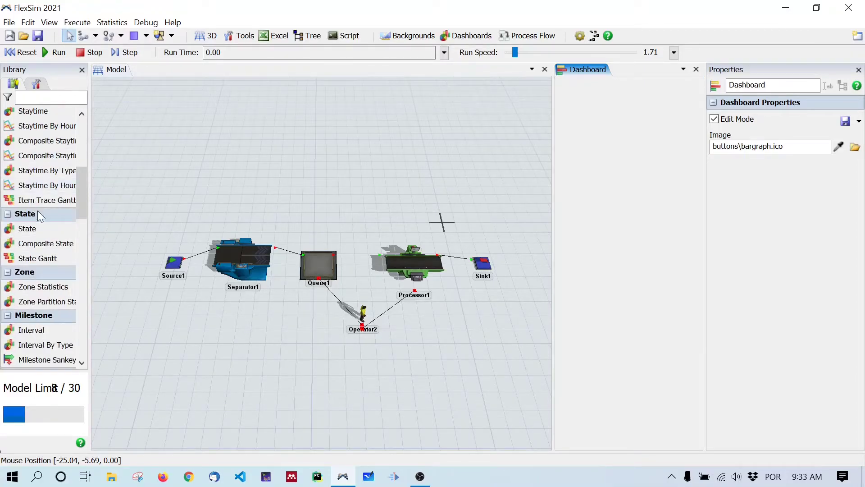
scroll(39, 216, "down", 2)
scroll(45, 226, "up", 7)
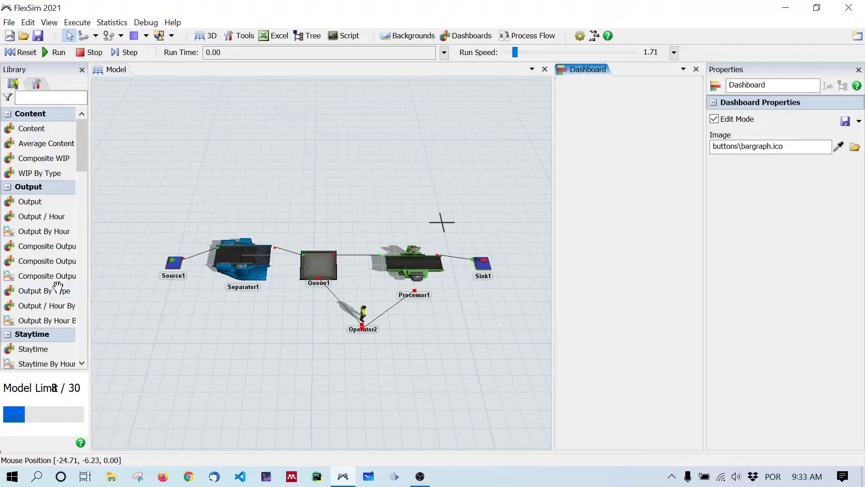
scroll(34, 290, "down", 3)
scroll(35, 290, "down", 3)
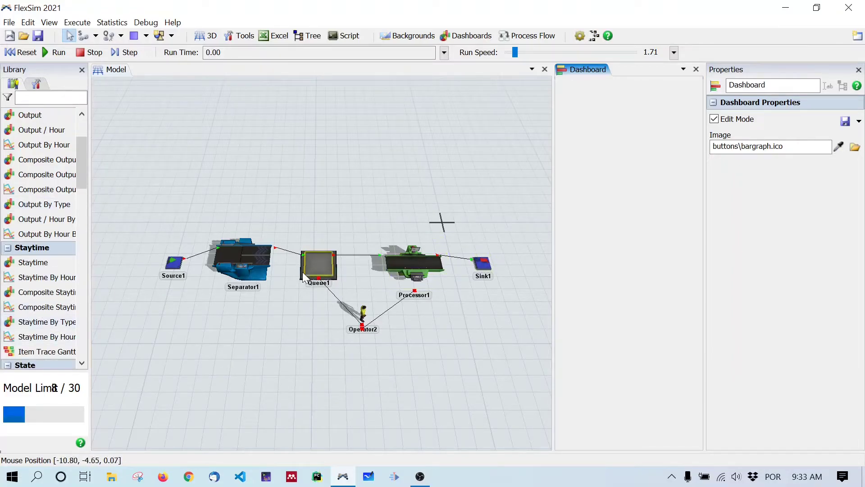
scroll(68, 261, "down", 3)
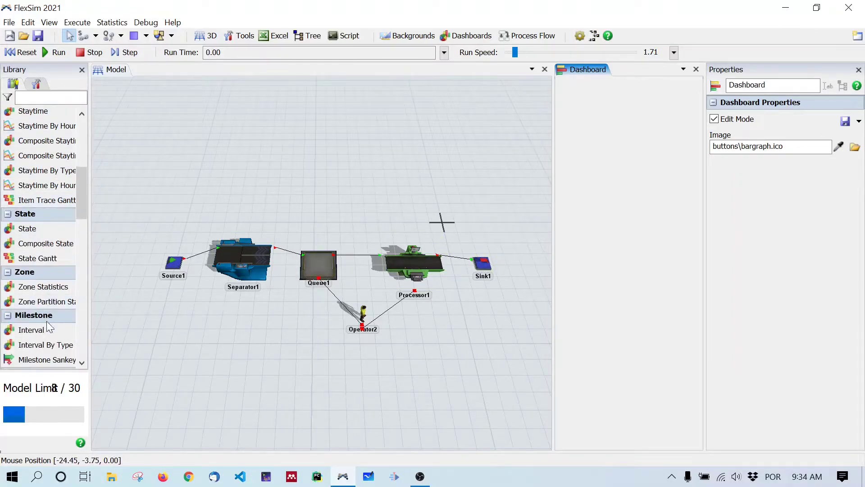
scroll(46, 327, "down", 3)
scroll(49, 332, "down", 4)
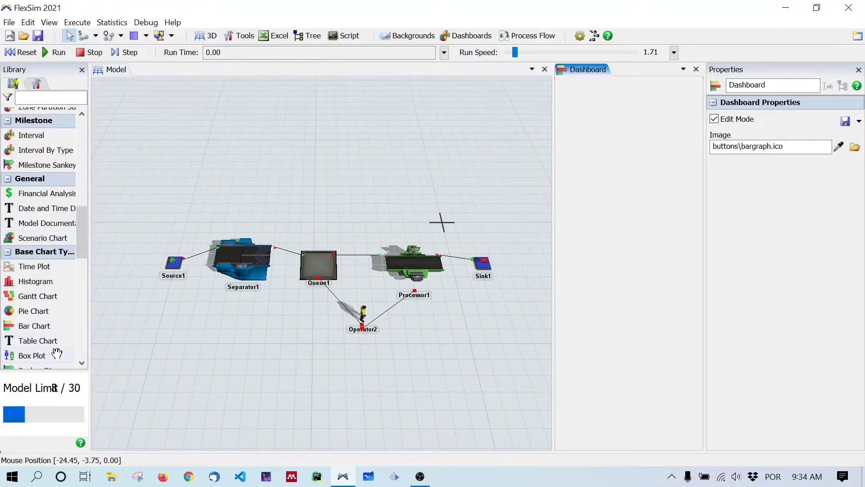
scroll(57, 341, "up", 3)
scroll(57, 341, "up", 15)
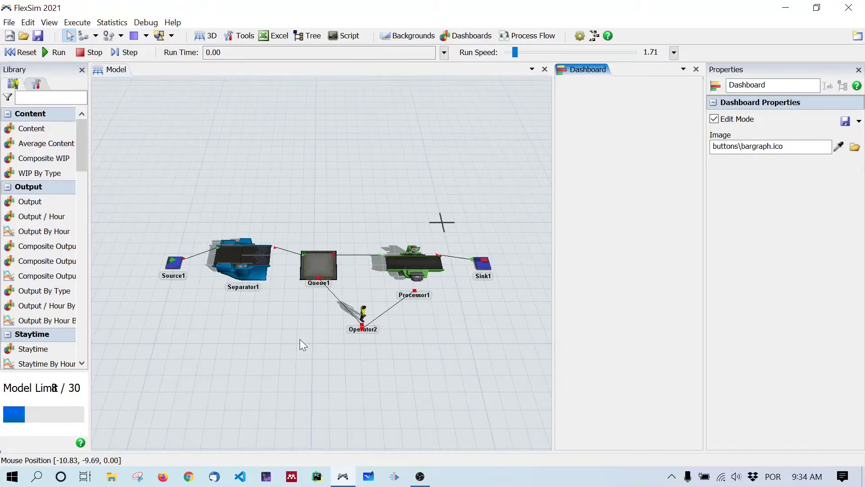
Pin the Processor's Output vs Time throughput chart from its statistics to the existing dashboard
left_click(416, 274)
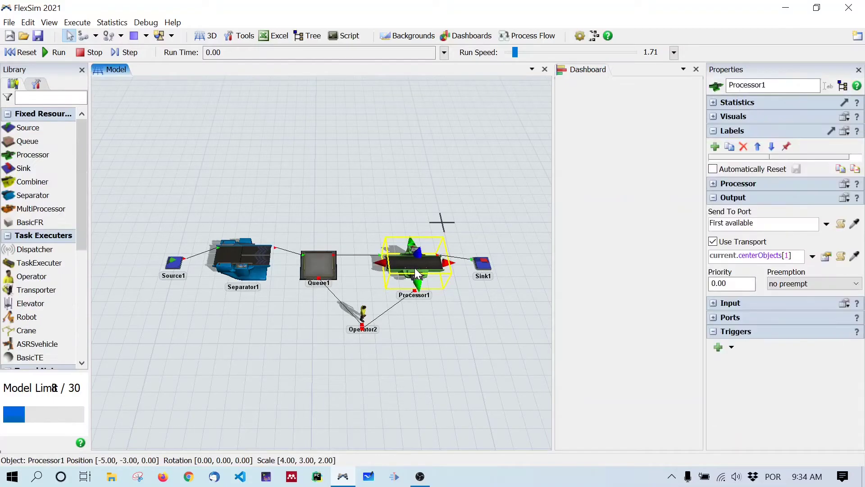
left_click(713, 103)
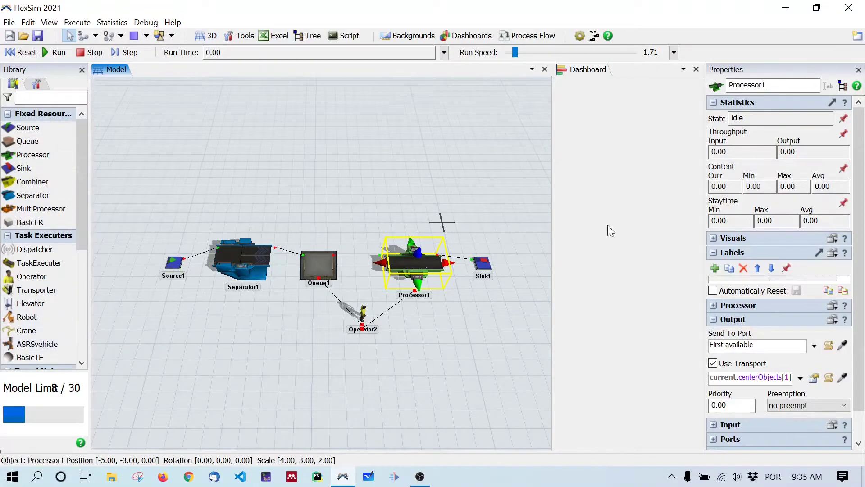
left_click(844, 134)
mouse_move(841, 155)
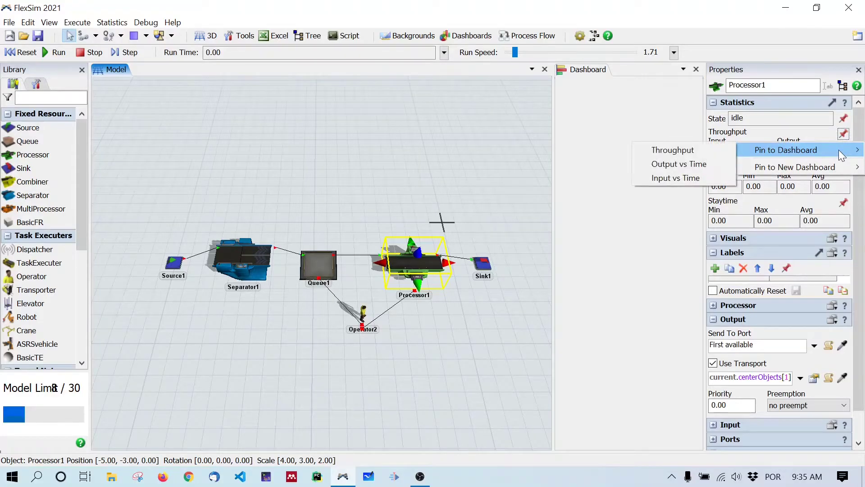
left_click(721, 163)
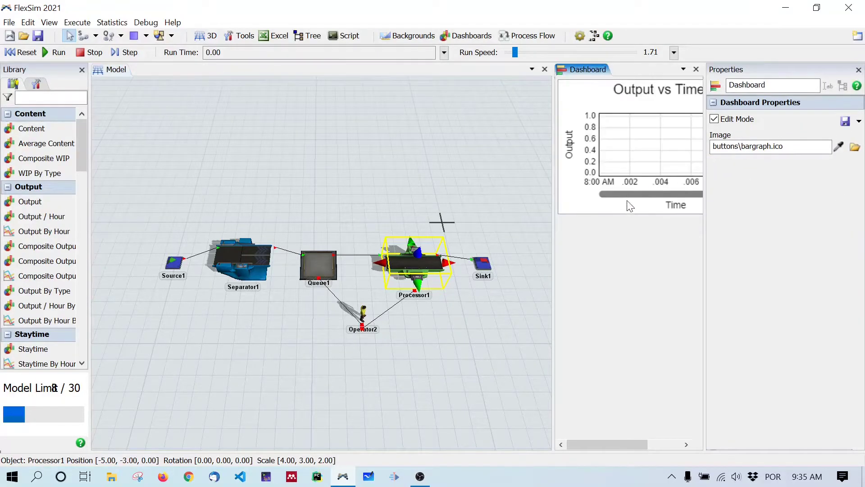
Resize the panes to give the dashboard more room beside the model, and check the properties of the Output vs Time chart and the Processor
left_click_drag(707, 215, 761, 215)
left_click_drag(553, 215, 508, 215)
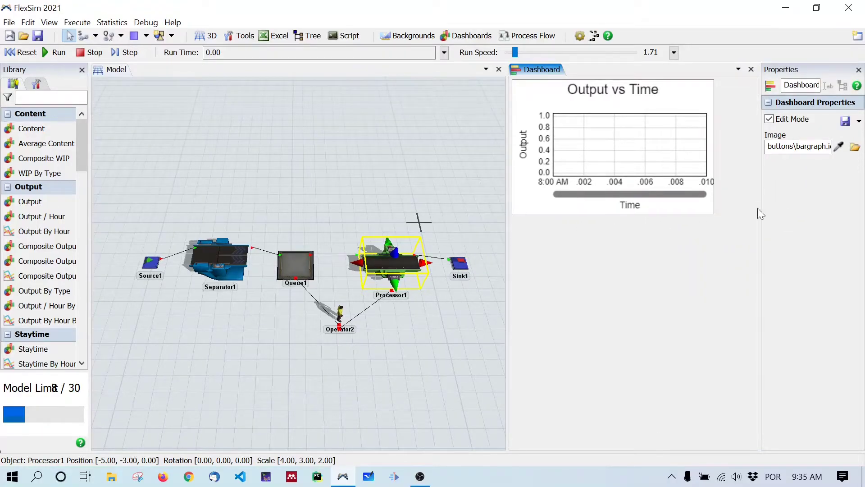
left_click(711, 184)
left_click_drag(717, 144, 716, 176)
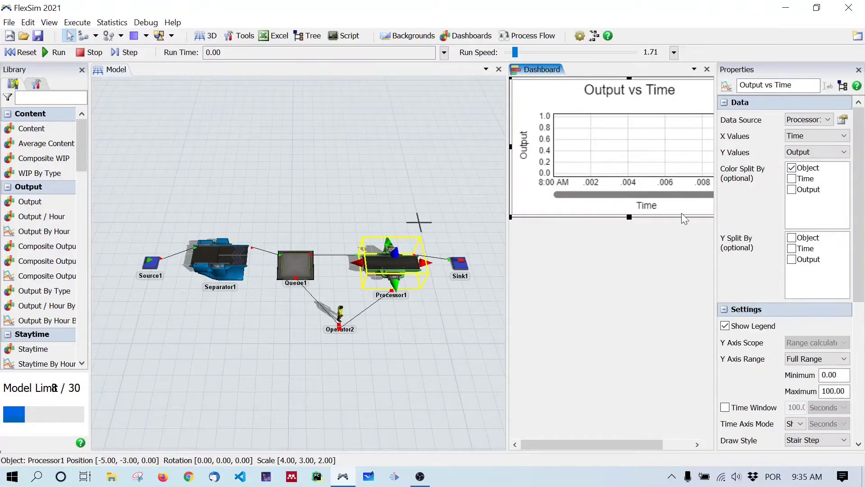
left_click(401, 272)
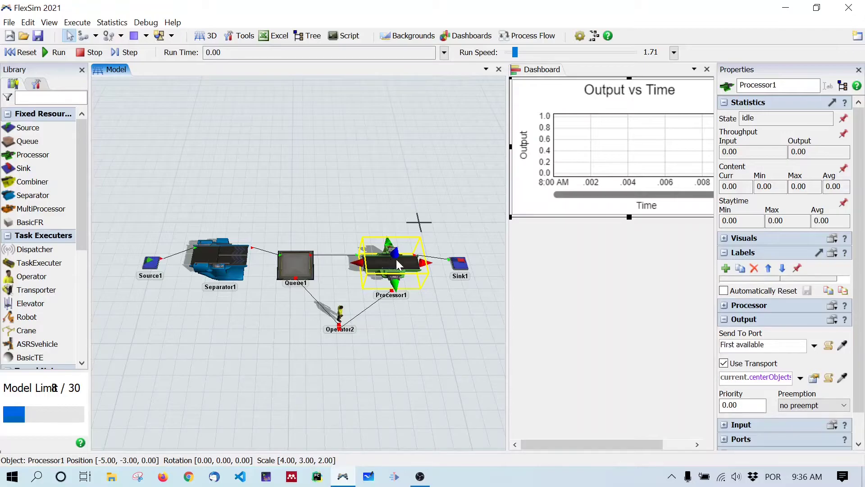
left_click_drag(507, 179, 493, 179)
left_click(578, 238)
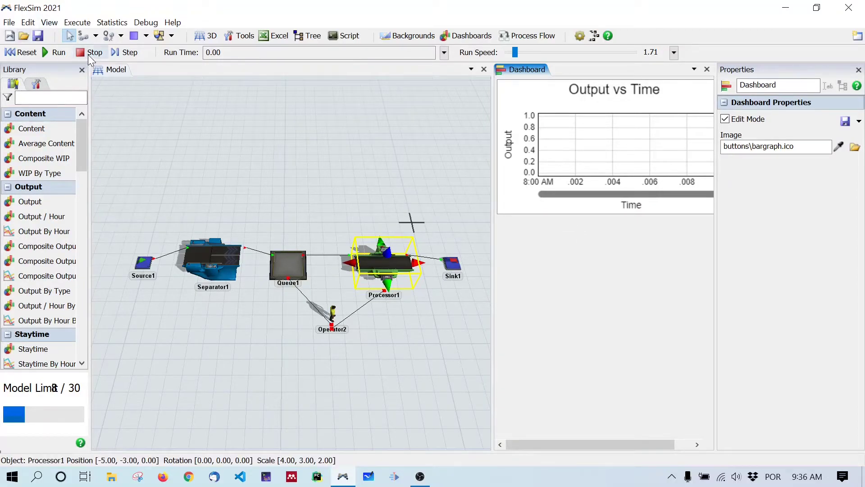
Reset and run the model, raise the run speed to about 201 while the Output vs Time chart plots, and stop and reset it
left_click(23, 54)
left_click(48, 55)
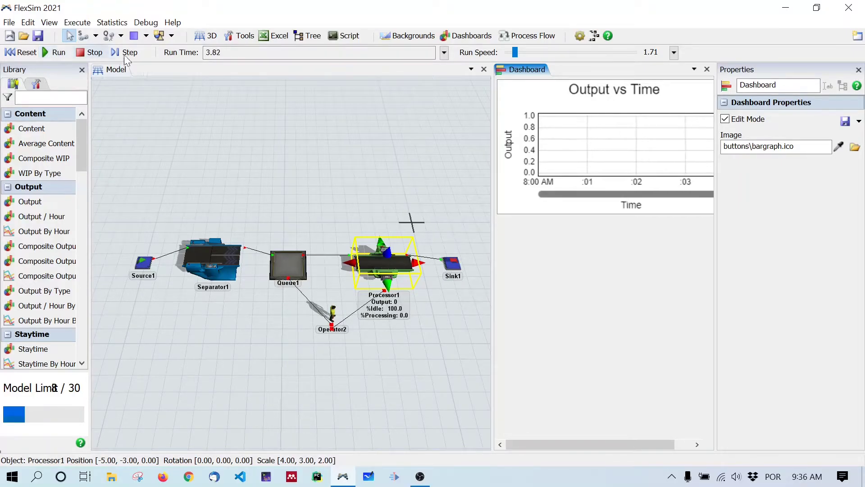
left_click(133, 54)
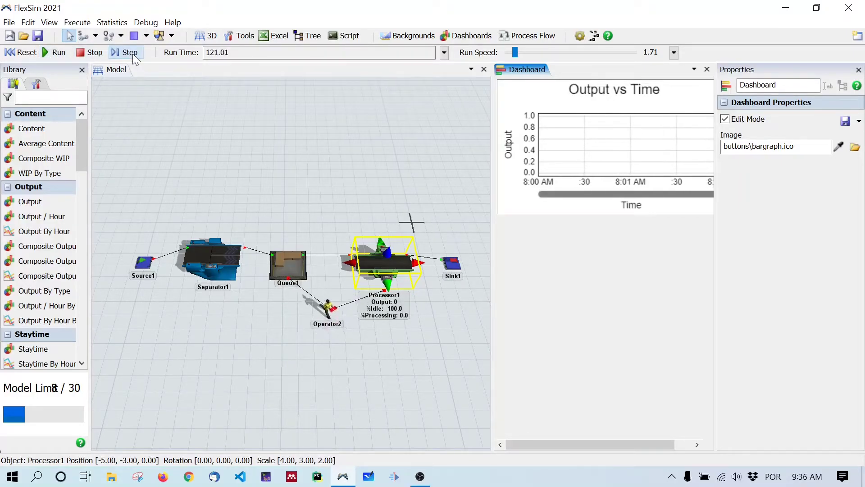
left_click_drag(514, 53, 532, 52)
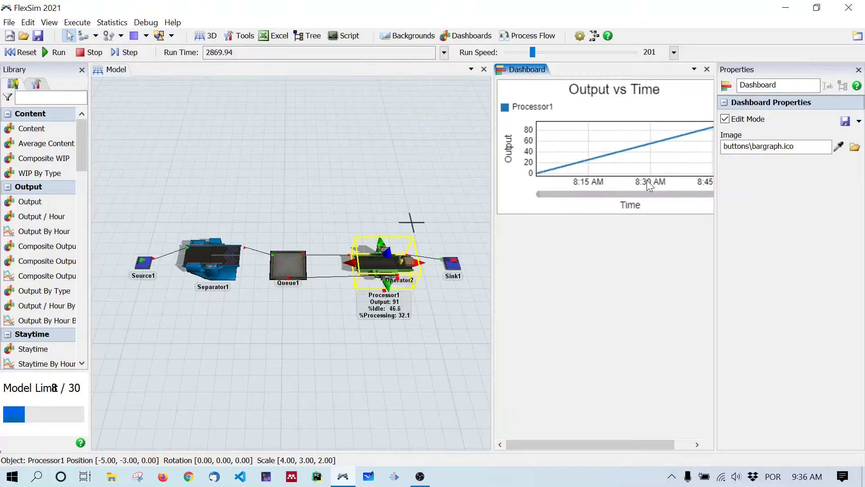
left_click(80, 52)
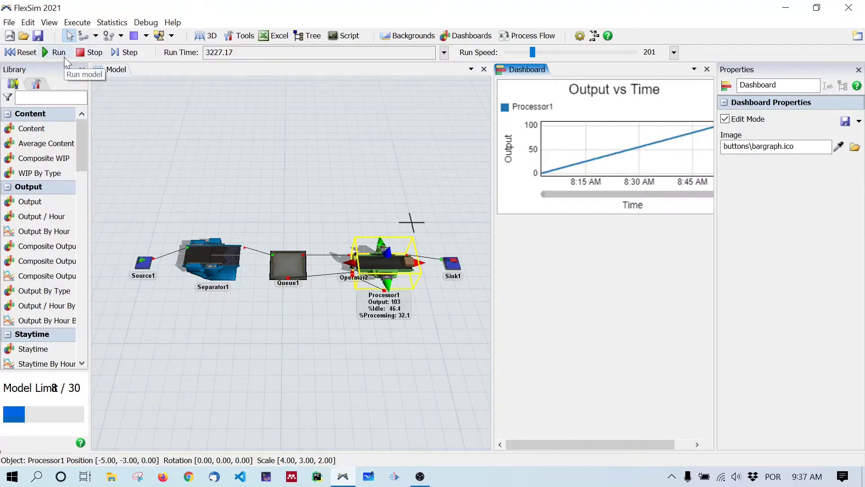
left_click(22, 53)
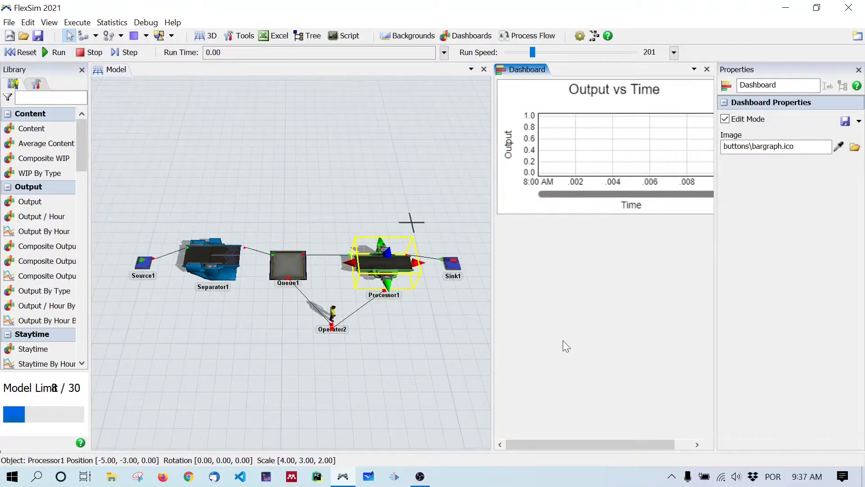
Close the dashboard and clear the selection so the enlarged model fills the view
left_click(707, 70)
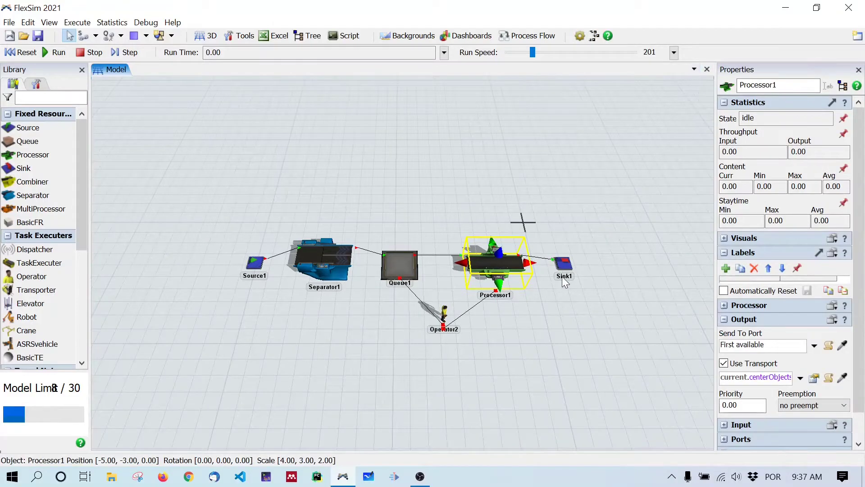
left_click(481, 346)
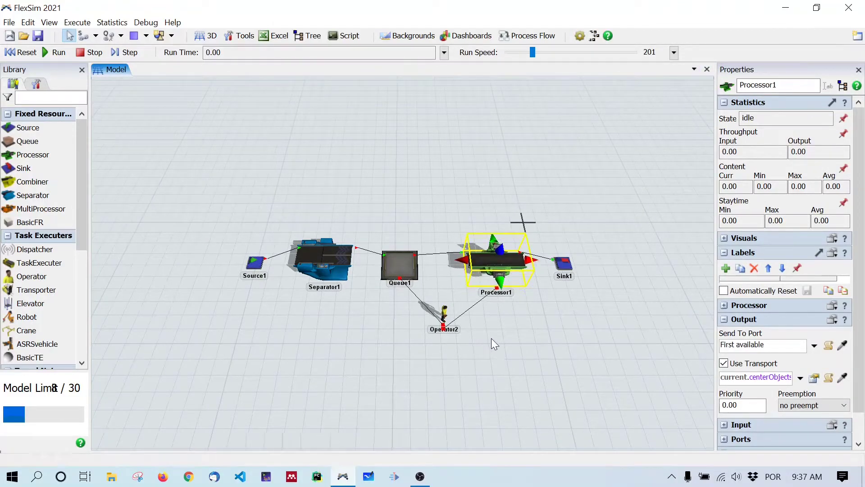
scroll(509, 349, "up", 4)
left_click_drag(567, 379, 589, 383)
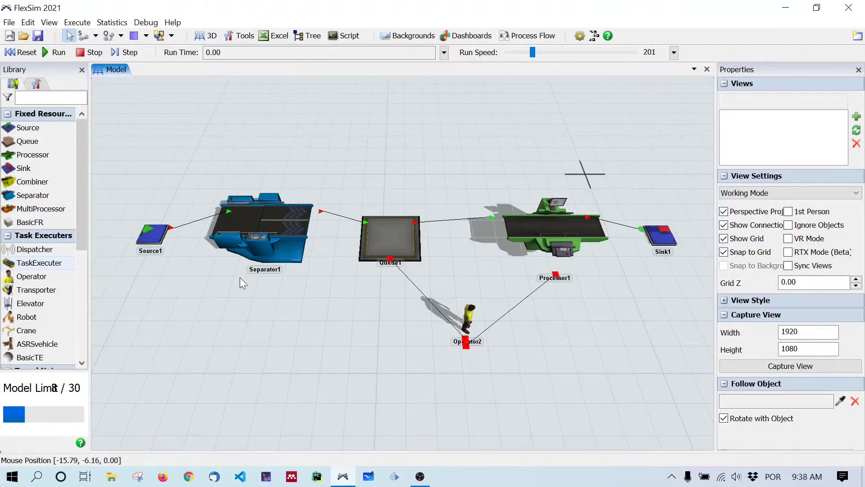
Examine the Separator's split quantity and the Processor's setup and process time settings
left_click(272, 217)
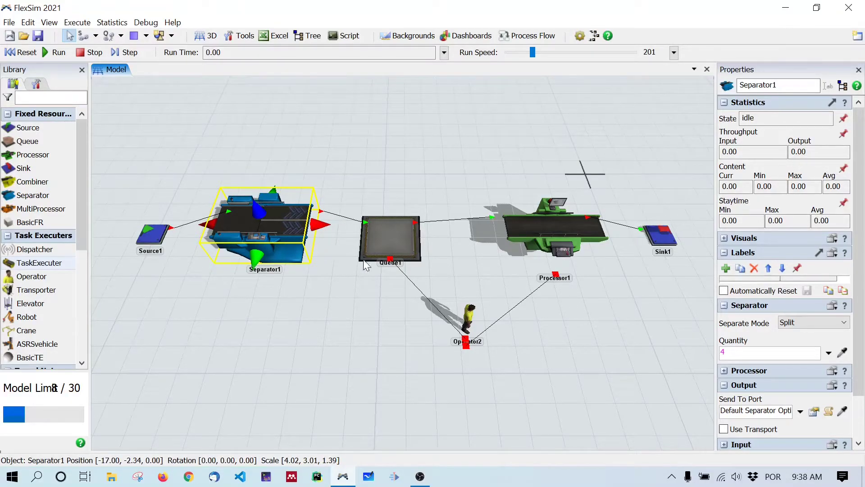
left_click(558, 241)
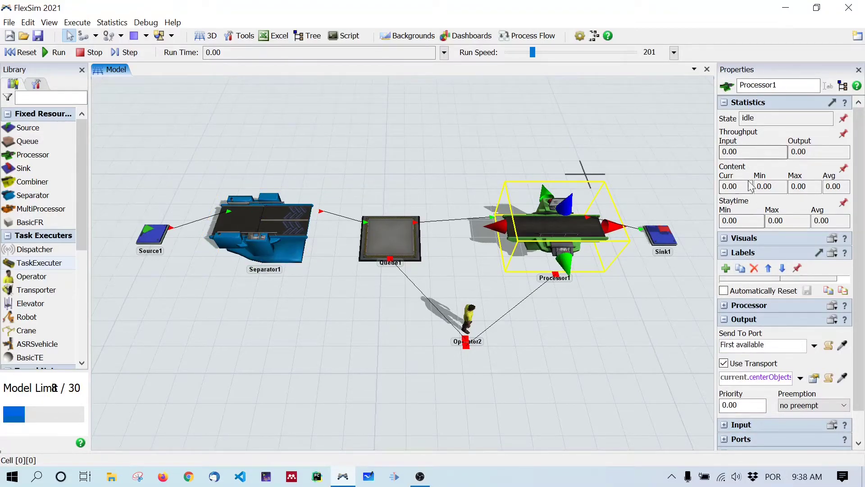
scroll(751, 332, "down", 1)
left_click(760, 275)
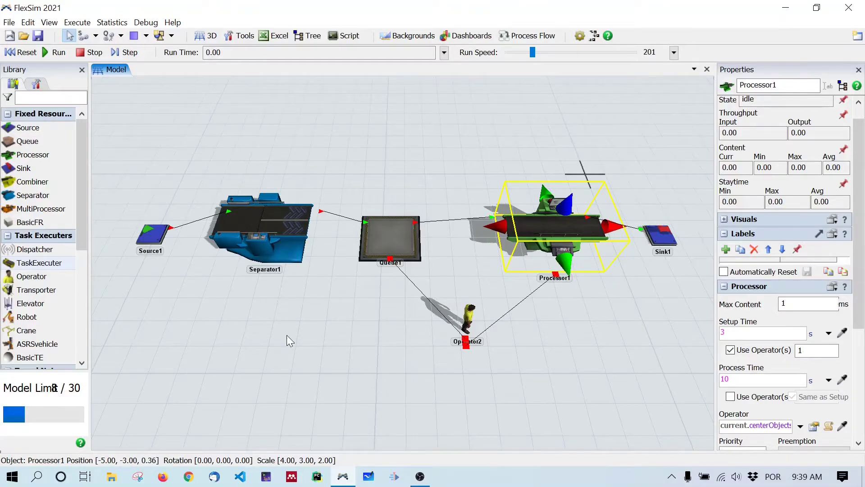
Set the Source's inter-arrival time to an exponential statistical distribution with a scale of 120
left_click(157, 243)
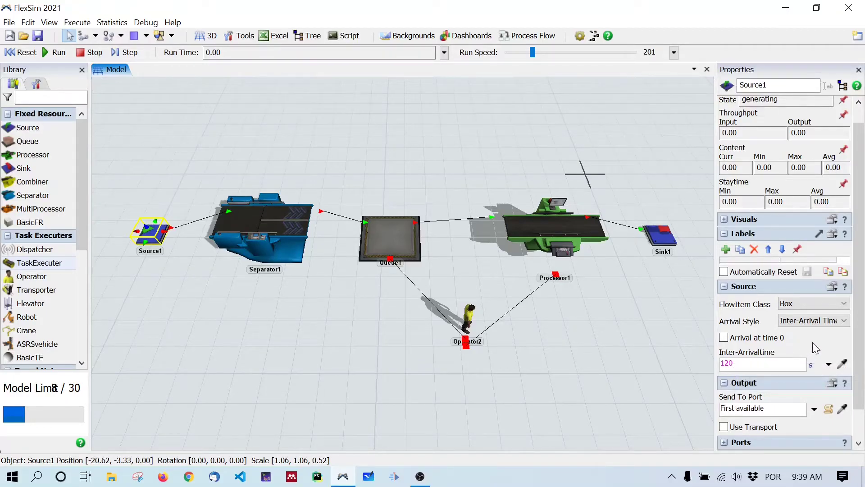
left_click(830, 365)
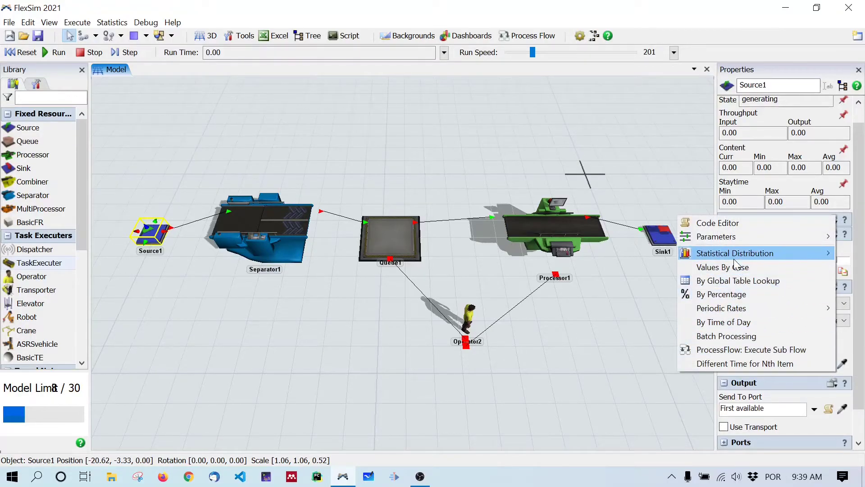
mouse_move(735, 260)
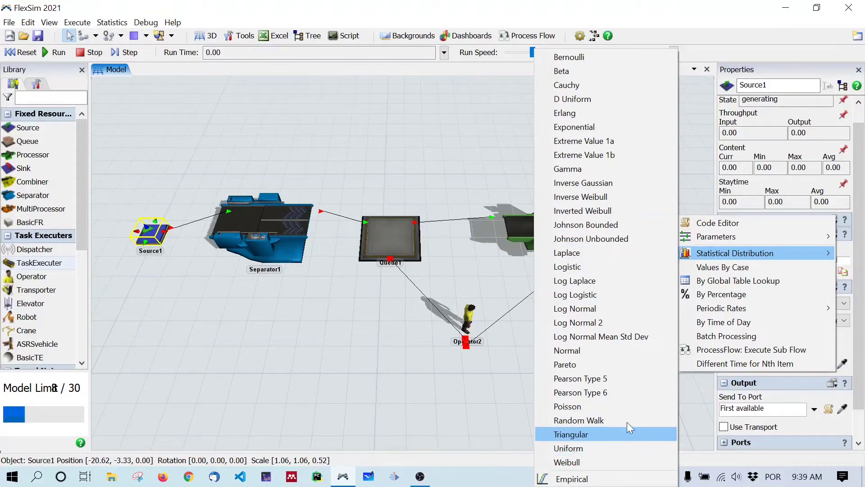
left_click(616, 129)
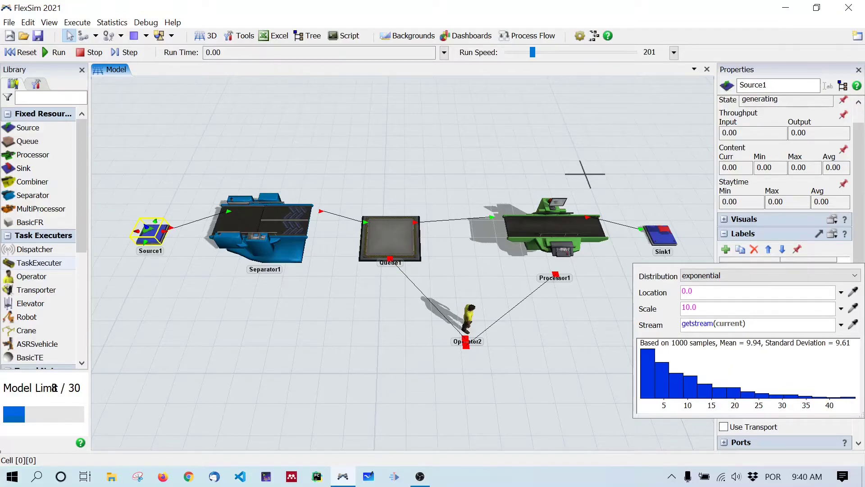
double_click(688, 307)
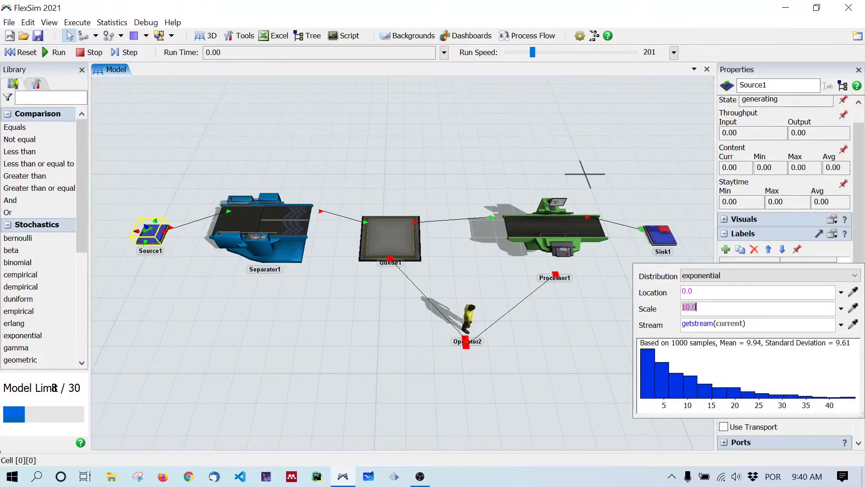
type("120")
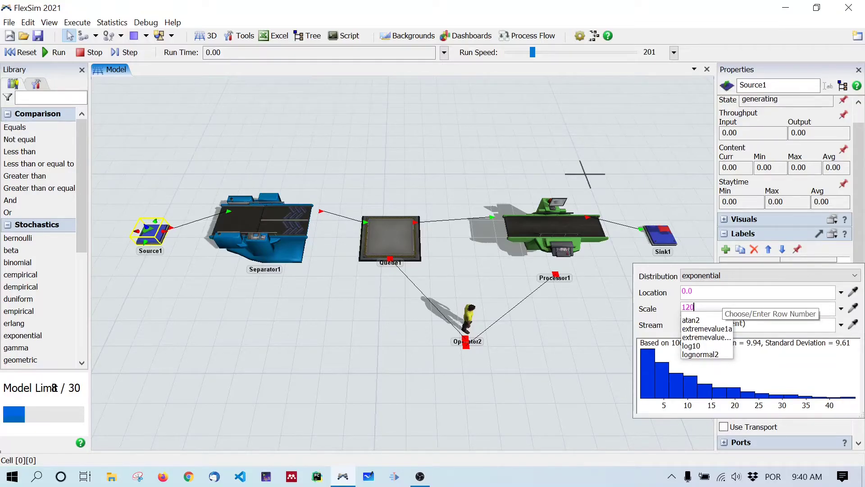
left_click(781, 371)
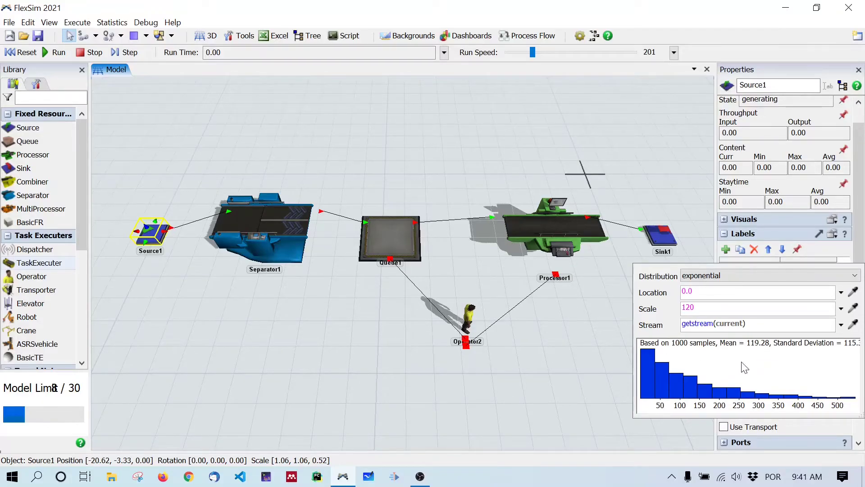
Try a scale of 100 in the Source's exponential distribution to compare the sampled histogram
double_click(688, 307)
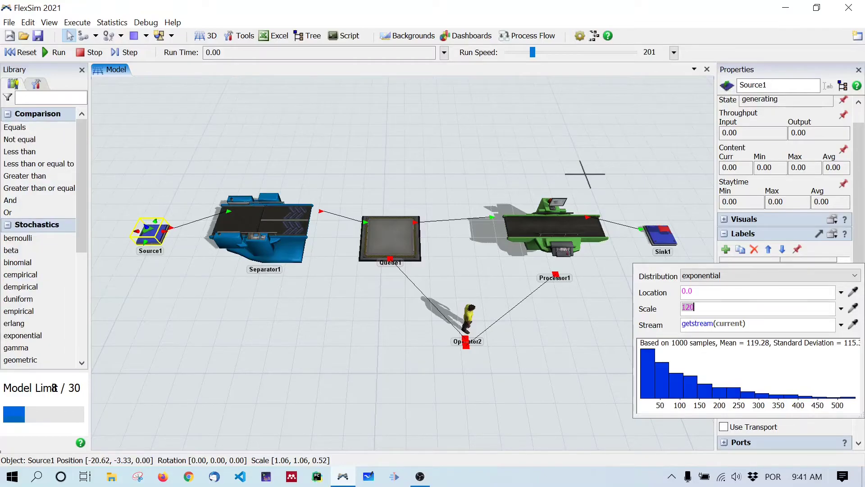
type("100")
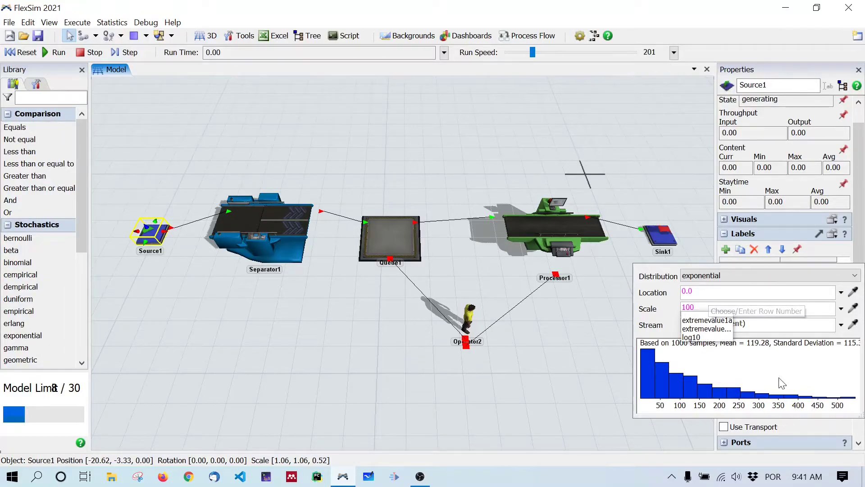
left_click(784, 369)
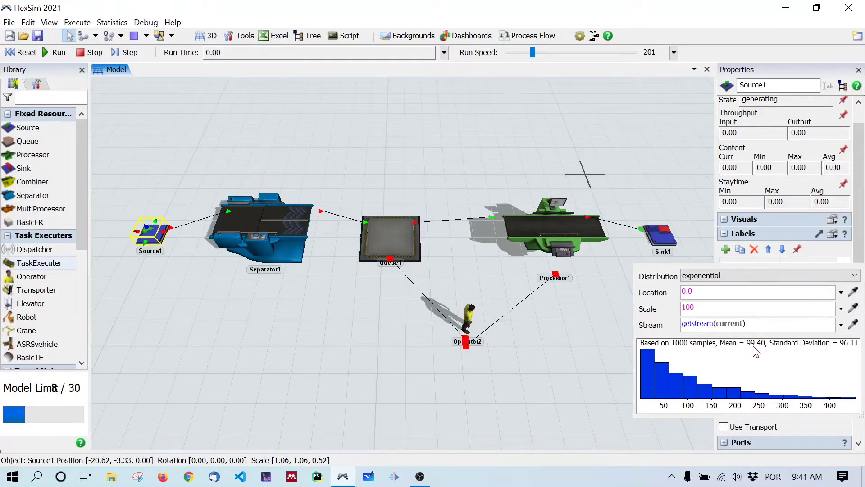
Set the scale of the Source's exponential distribution back to 120 and deselect the Source
double_click(689, 308)
type("120")
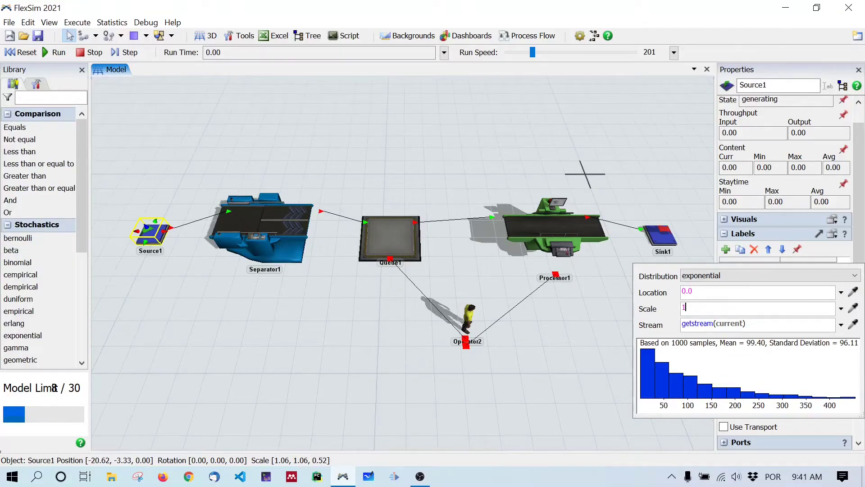
left_click(797, 380)
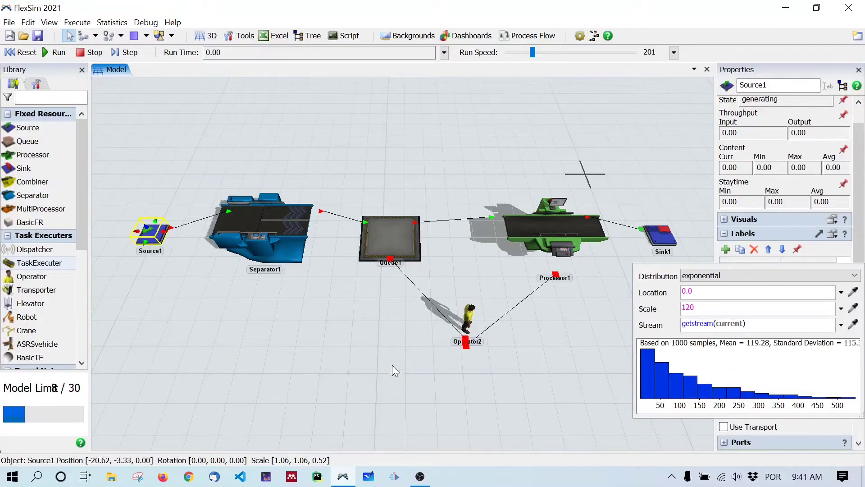
left_click(377, 374)
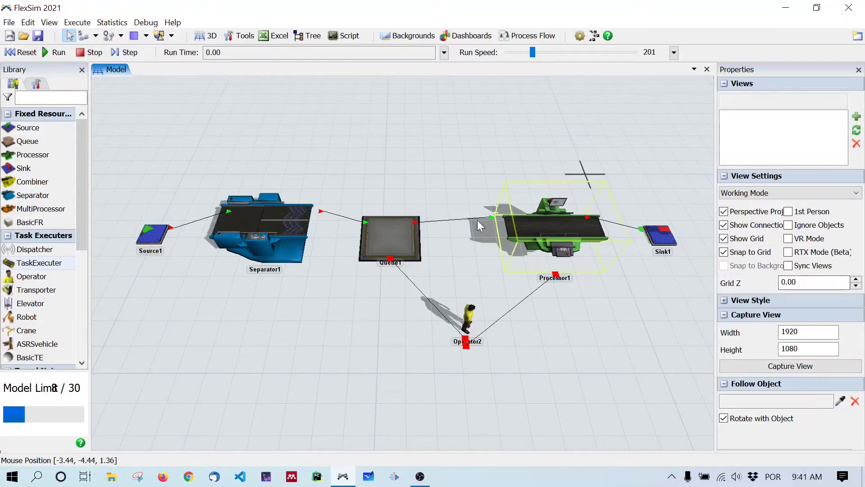
Select the Separator, narrow its properties pane slightly and dismiss the Dropbox notification
left_click(269, 221)
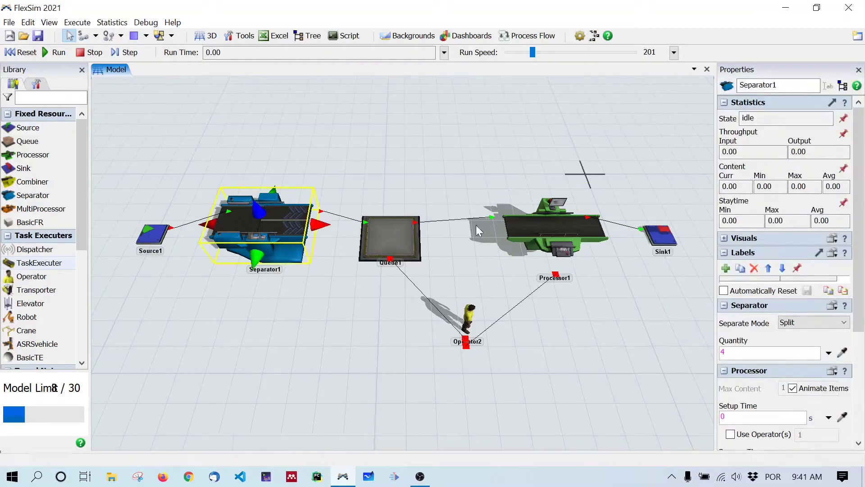
left_click(716, 211)
left_click_drag(775, 212, 723, 212)
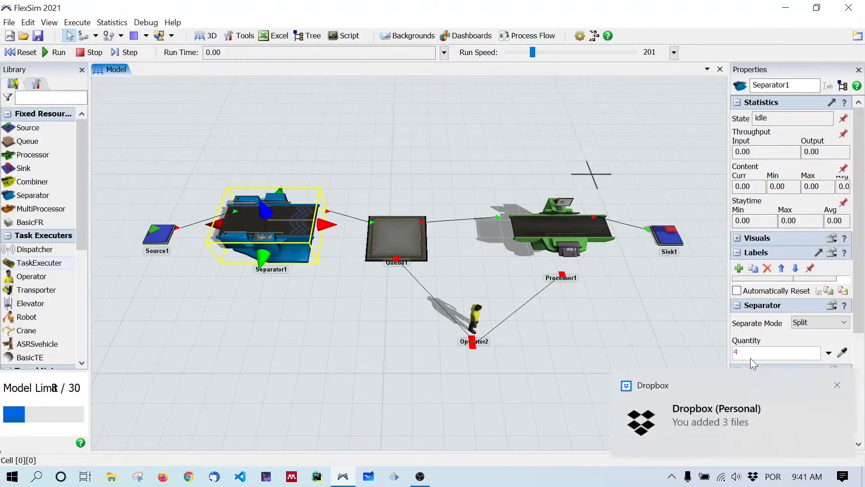
left_click(836, 382)
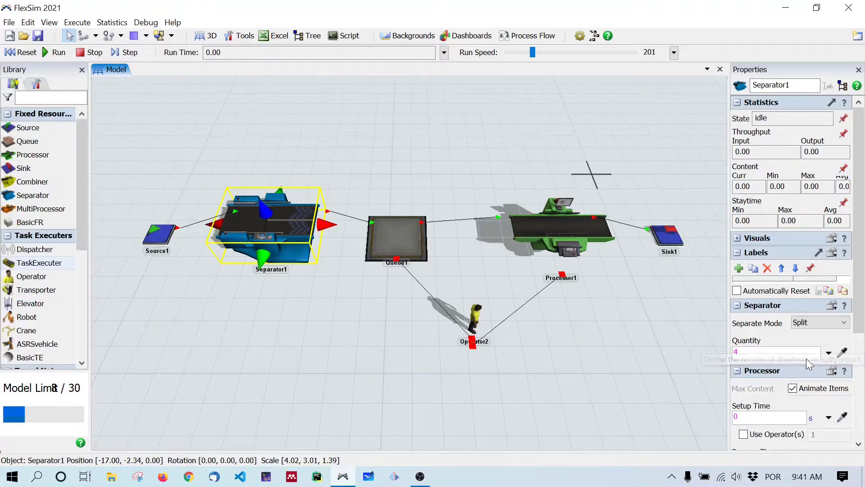
Set the Separator's split quantity to a discrete uniform distribution with minimum 2 and maximum 6
left_click(737, 352)
left_click(829, 353)
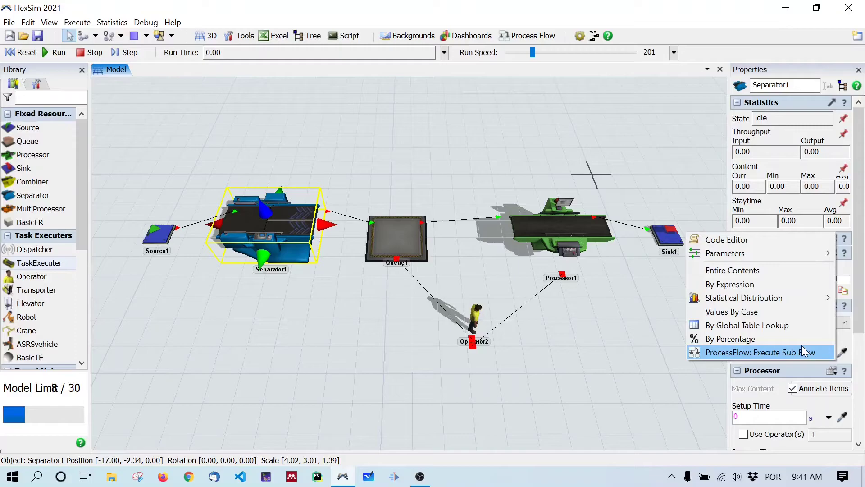
mouse_move(794, 292)
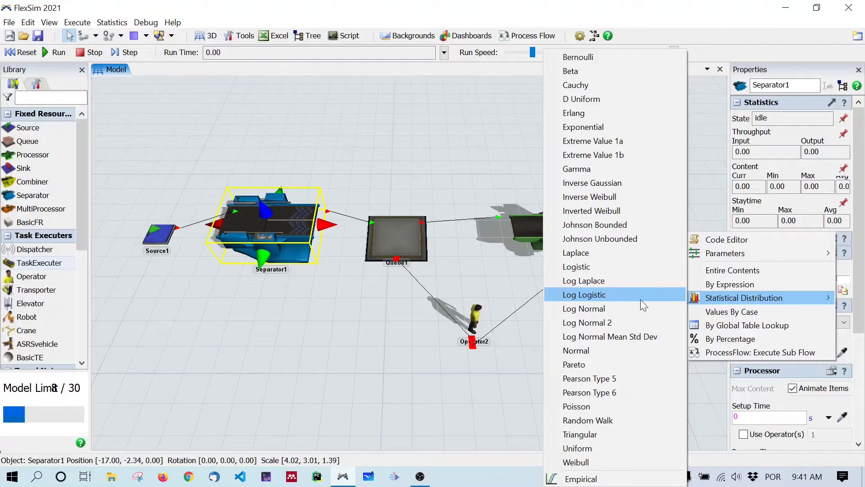
left_click(620, 102)
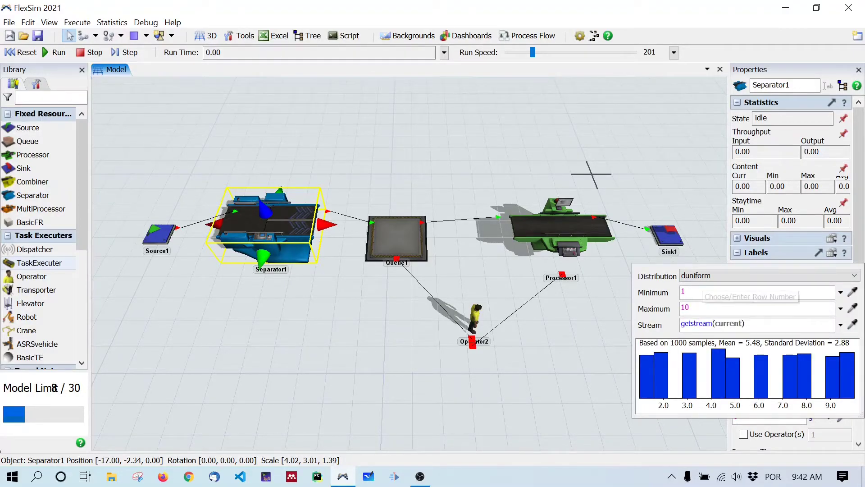
left_click(684, 291)
type("2")
key("Tab")
type("6")
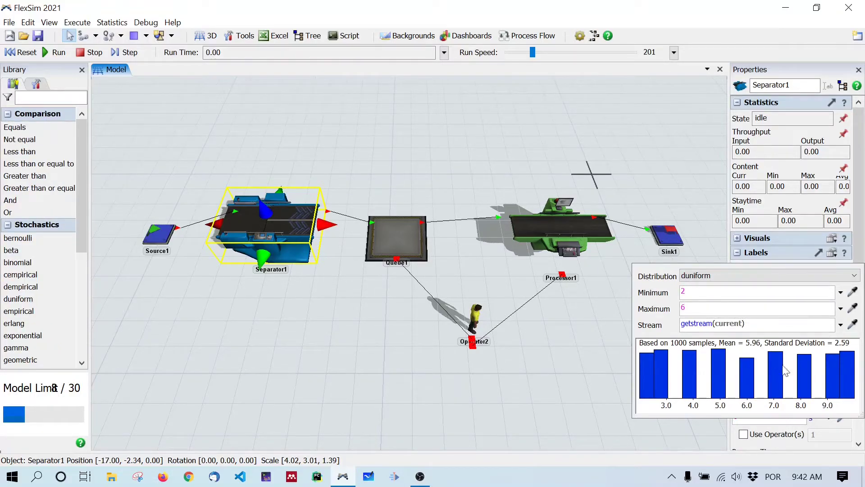
Resample the Separator's split quantity histogram, close its distribution settings and choose a triangular distribution for the Processor's setup time
left_click(799, 362)
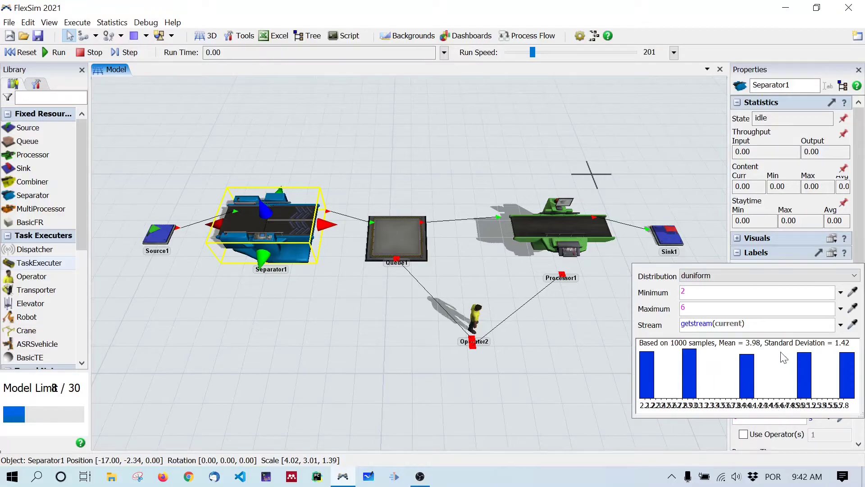
left_click(544, 379)
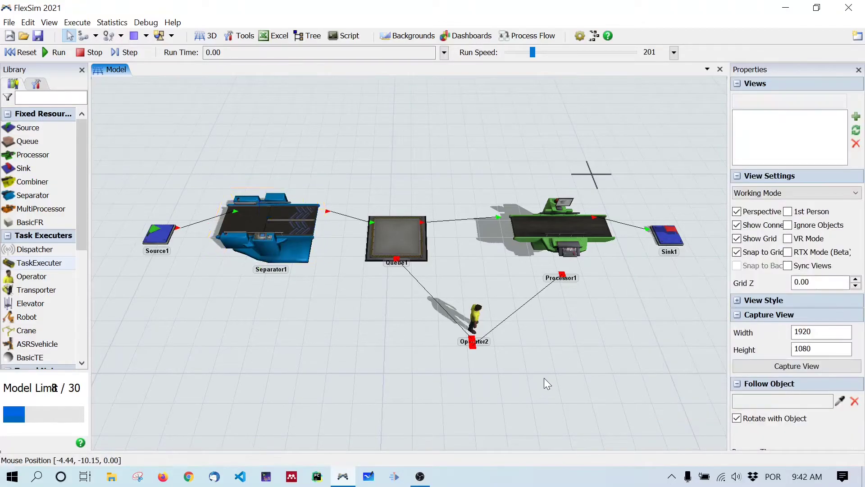
left_click(561, 221)
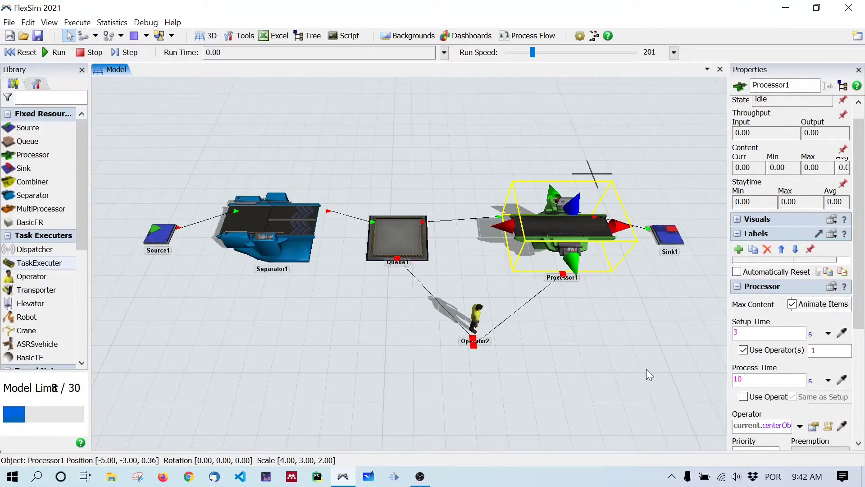
left_click(828, 333)
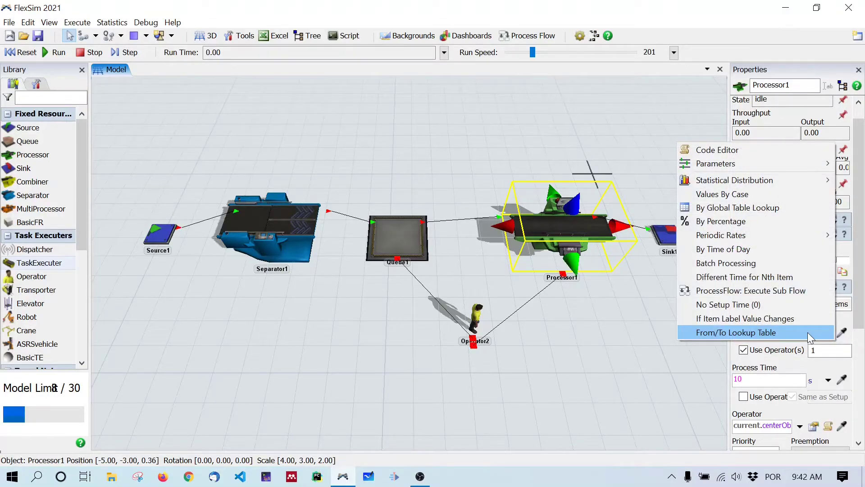
mouse_move(725, 183)
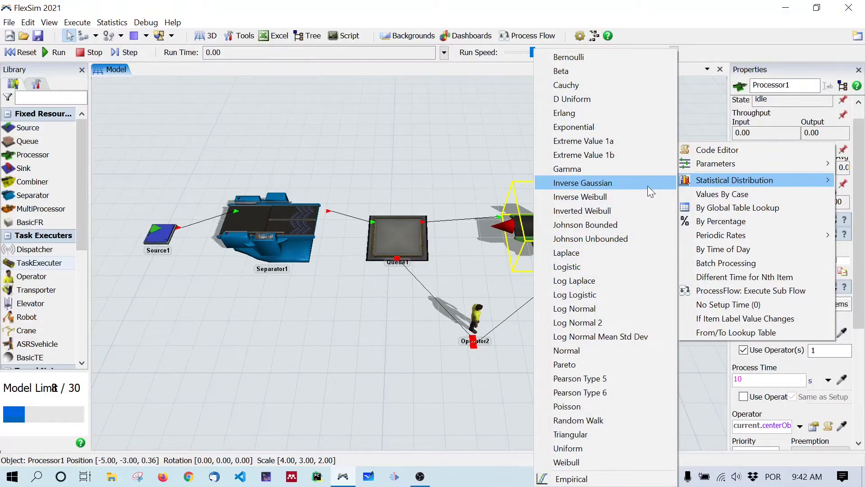
left_click(615, 435)
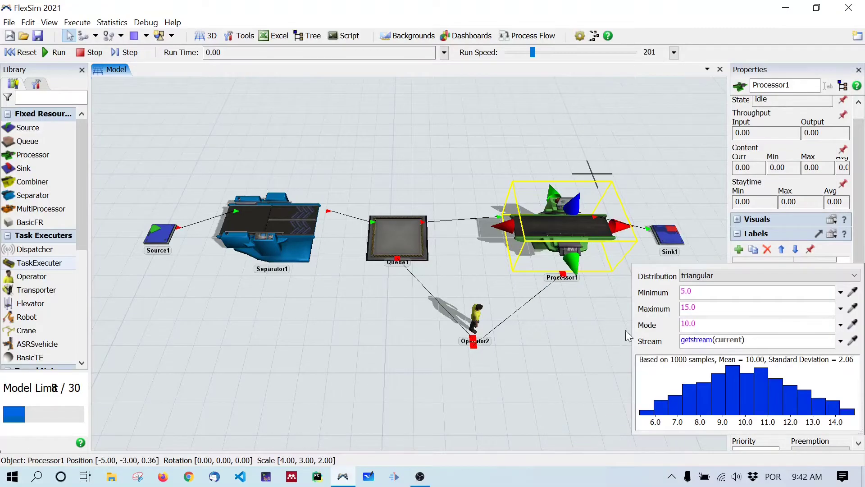
Set the Processor's triangular setup time to minimum 1.5, maximum 4.5 and mode 2.5
left_click(688, 290)
double_click(686, 291)
type("1.5")
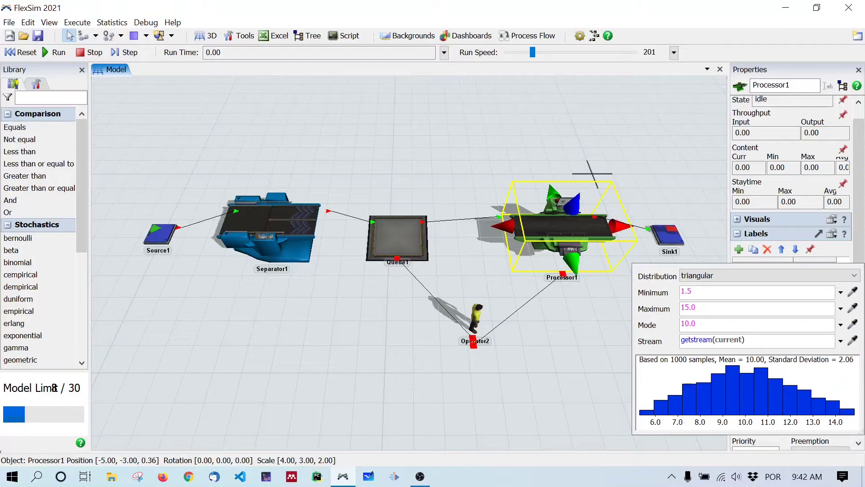
double_click(690, 307)
type("4.5")
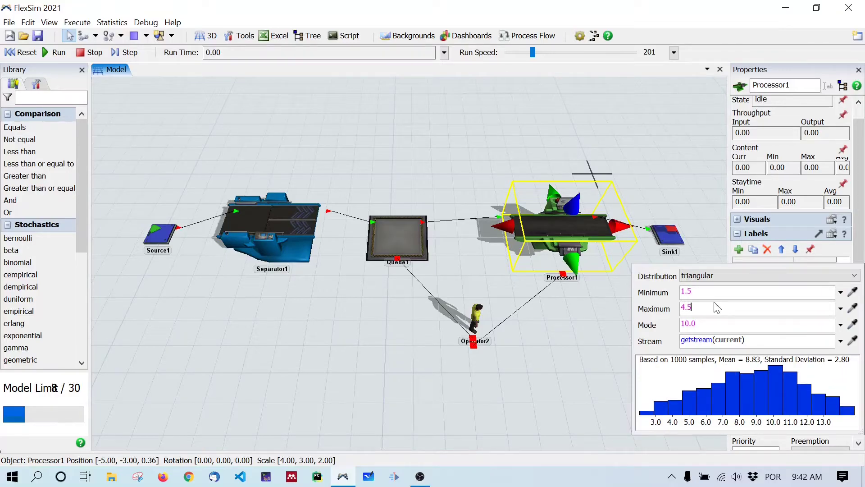
key("Tab")
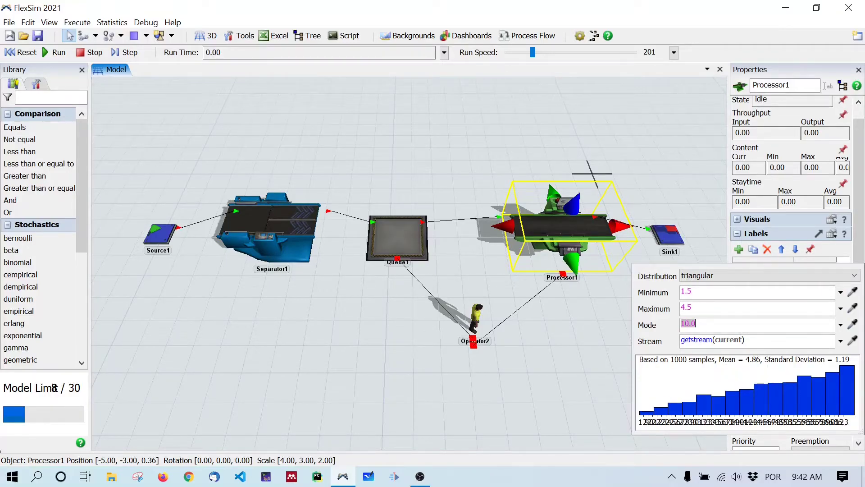
type("2.5")
key("Return")
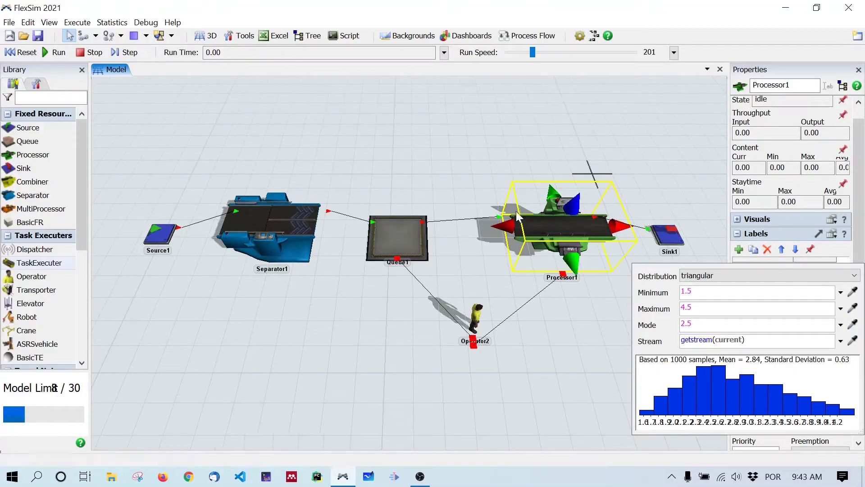
left_click(584, 321)
Set the Processor's process time to a lognormal distribution defined by mean 10 and standard deviation 3, and deselect the Processor
left_click(571, 234)
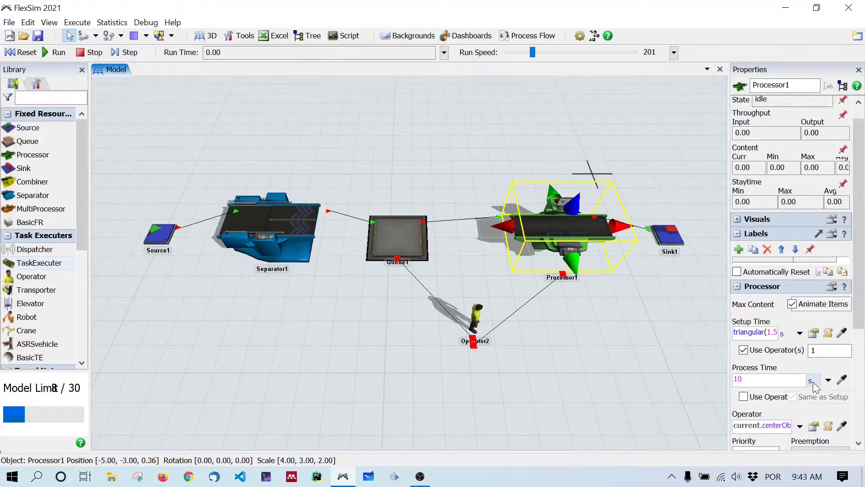
left_click(828, 381)
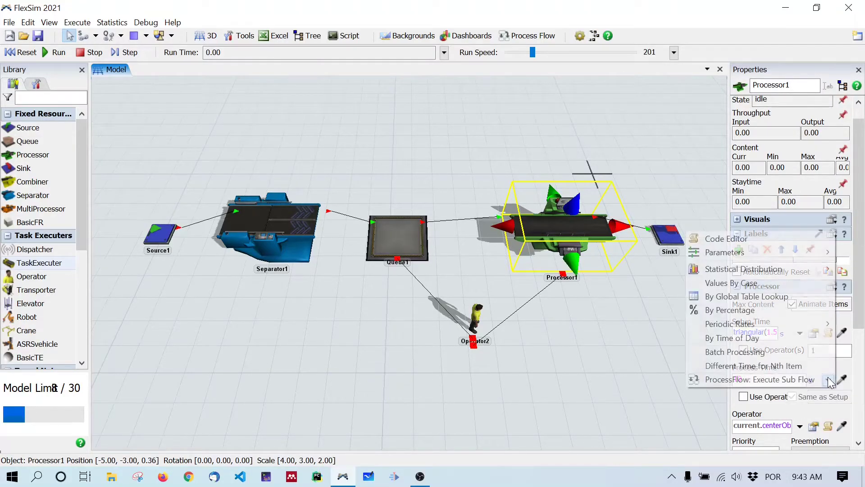
mouse_move(772, 270)
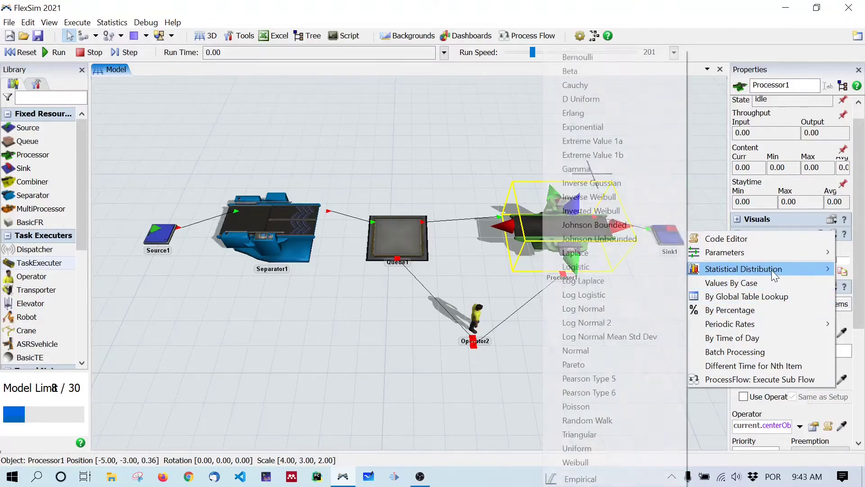
left_click(650, 336)
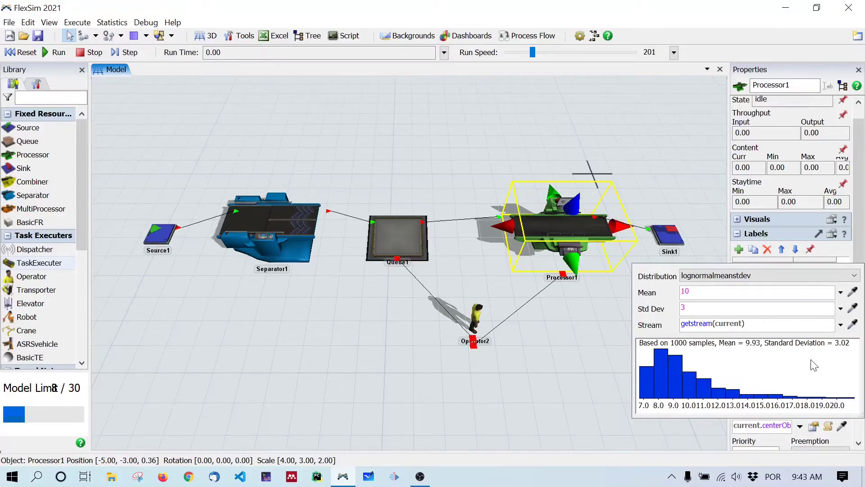
left_click(554, 388)
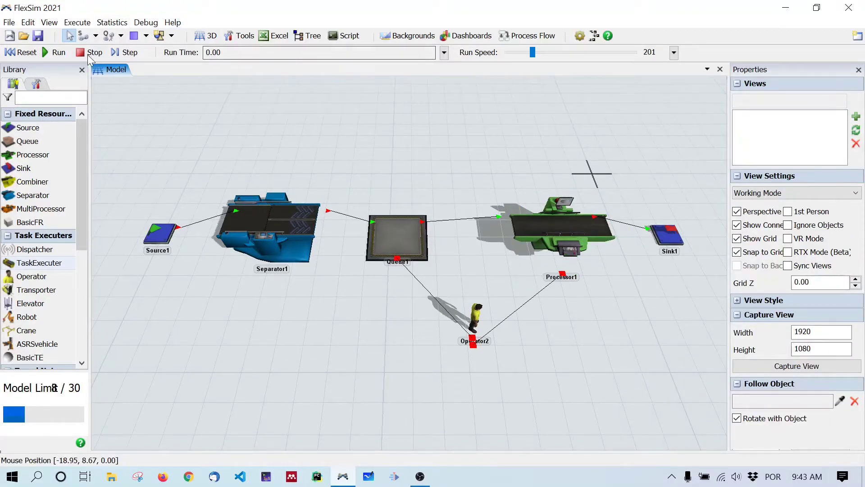
Reset and run the simulation to watch the random arrivals and processing, stop it and reset the model
left_click(28, 54)
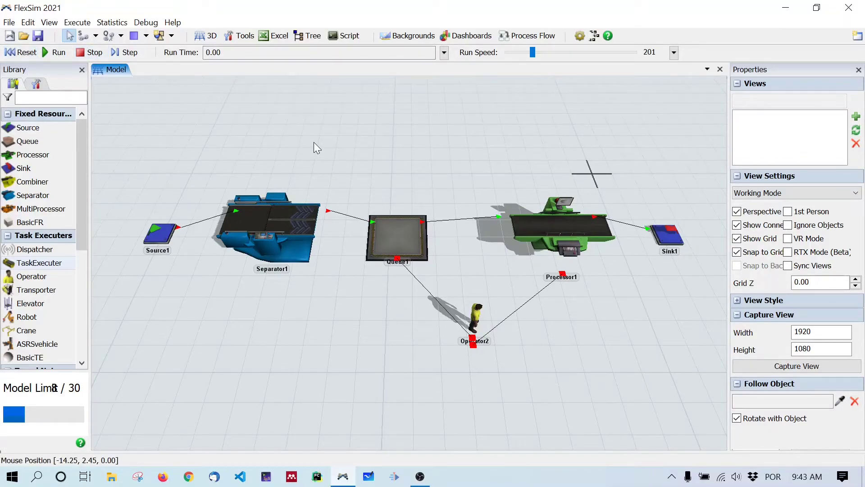
left_click(47, 54)
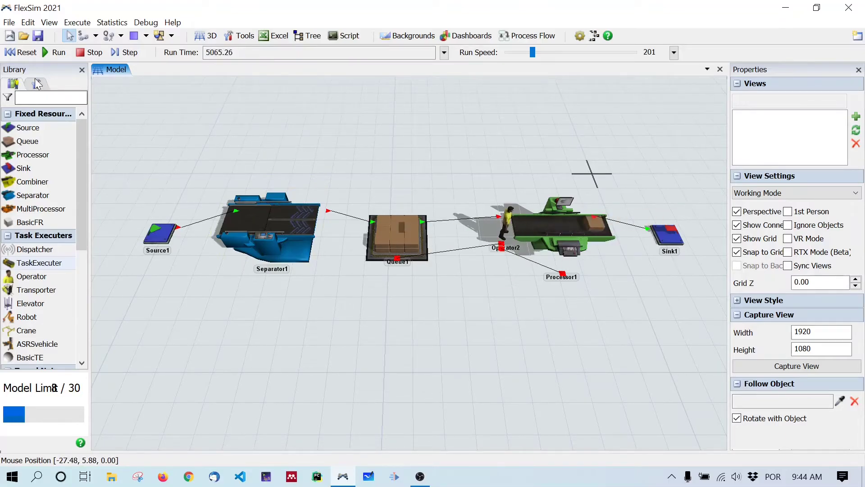
left_click(84, 53)
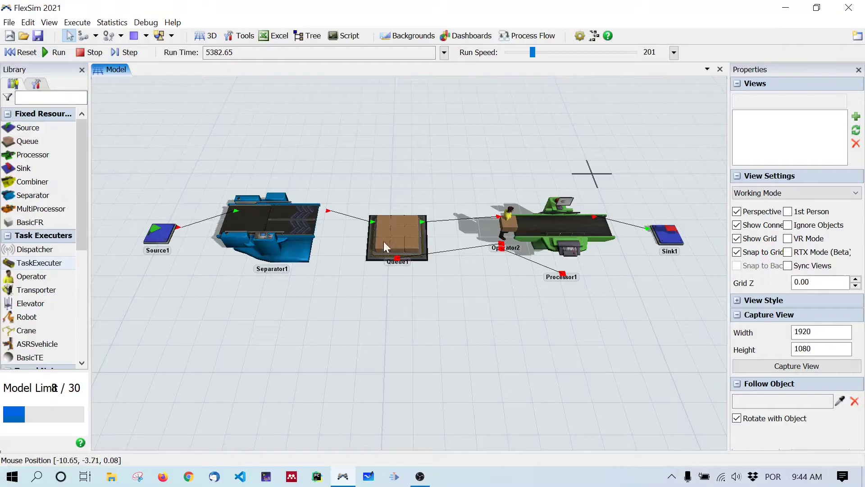
left_click(22, 52)
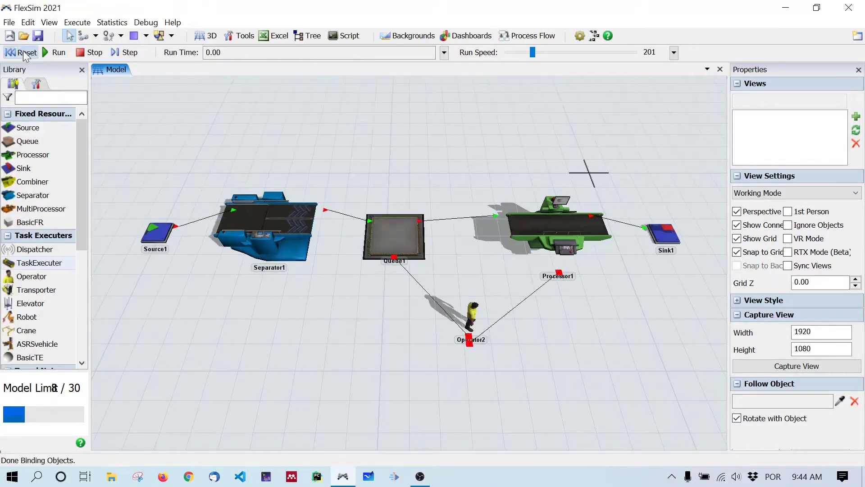
mouse_move(322, 356)
left_mouse_down()
mouse_move(302, 345)
mouse_move(317, 356)
left_mouse_up()
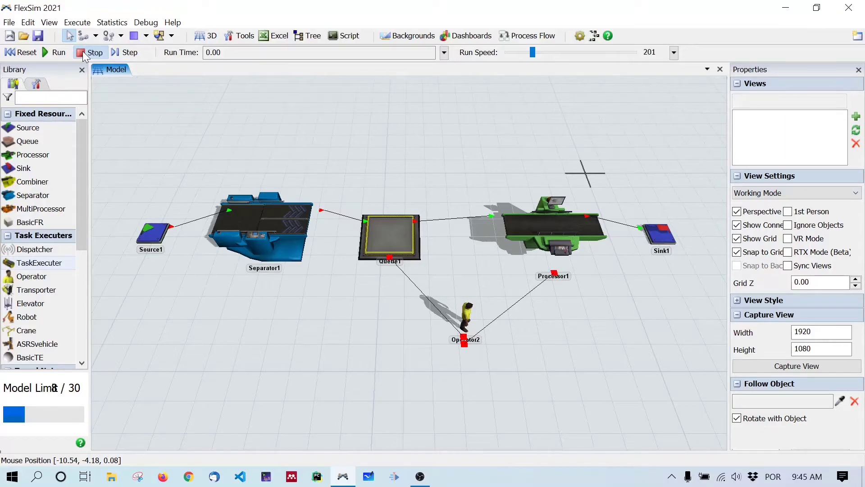
left_click(13, 53)
Select the Processor, widen its properties pane and collapse the Labels and Processor sections
mouse_move(333, 341)
left_mouse_down()
mouse_move(318, 340)
mouse_move(324, 346)
left_mouse_up()
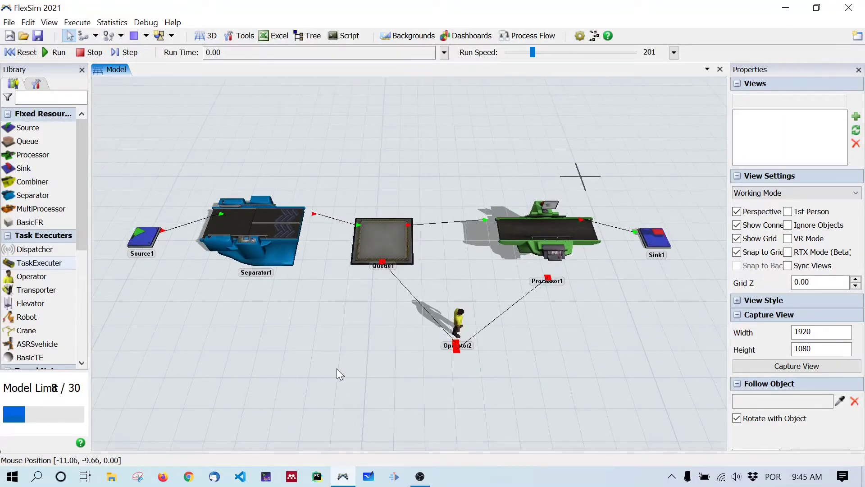
left_click(553, 234)
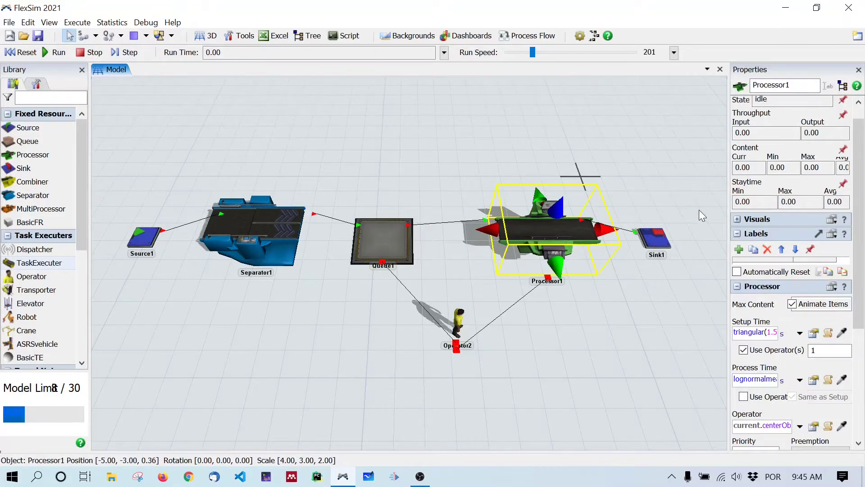
left_click_drag(727, 212, 698, 213)
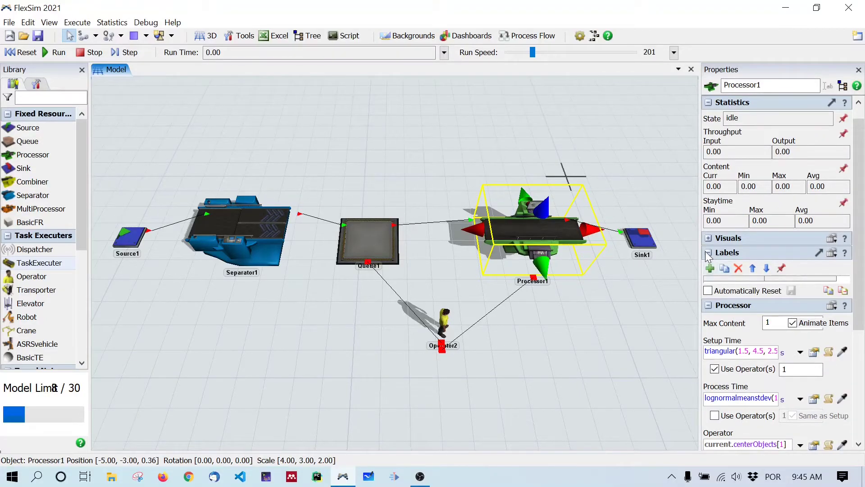
left_click(708, 253)
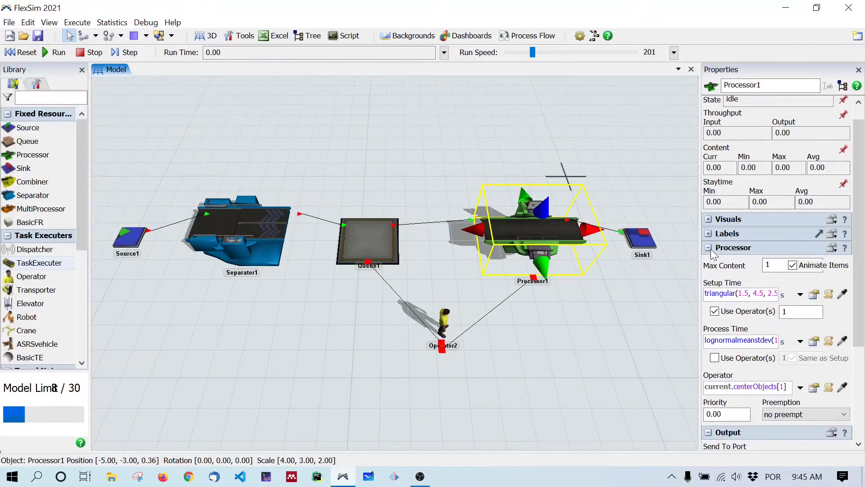
left_click(709, 248)
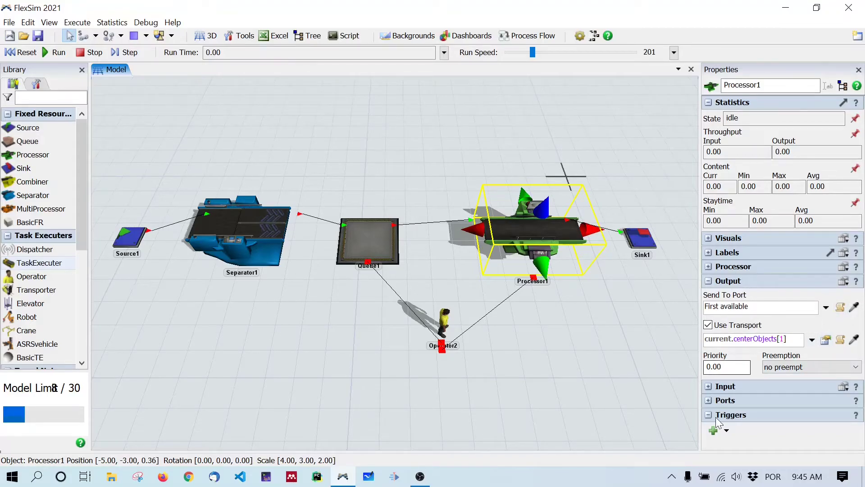
Examine the Processor's input, central and output port connections in turn, and deselect the Processor
left_click(709, 400)
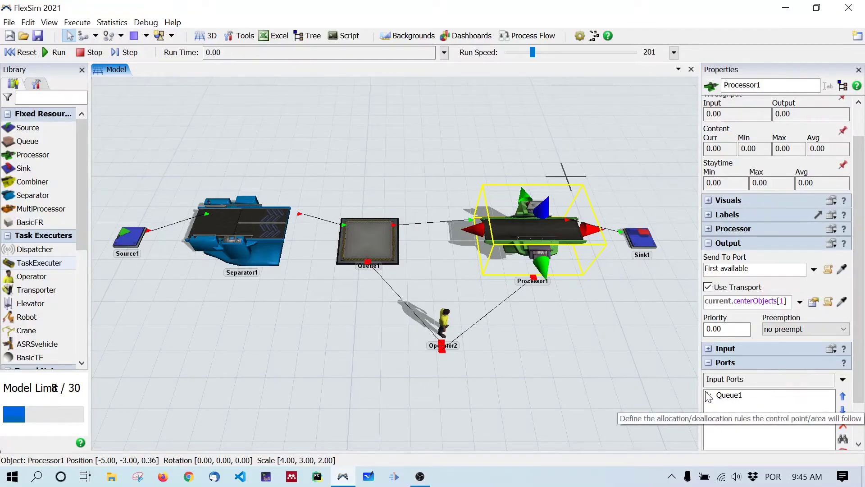
left_click(843, 381)
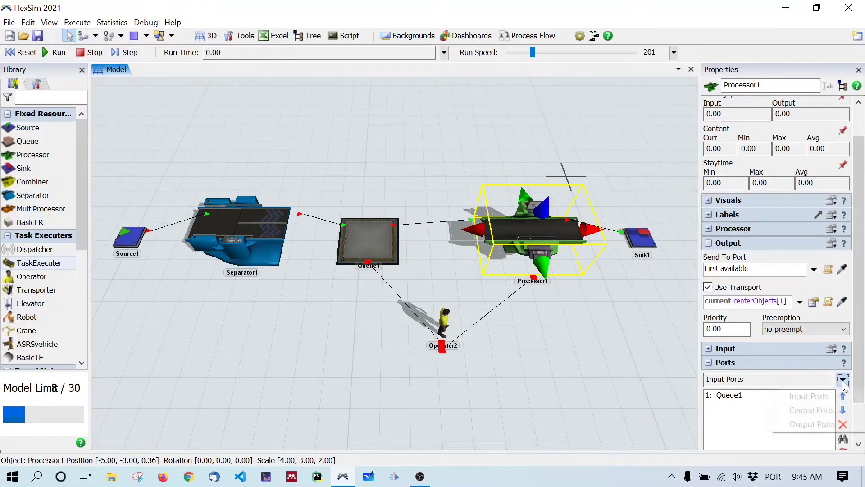
left_click(808, 410)
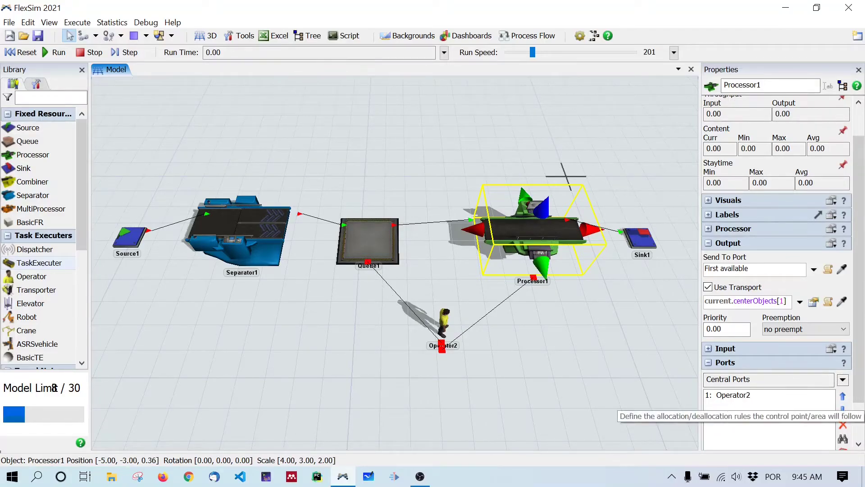
left_click(843, 379)
left_click(807, 423)
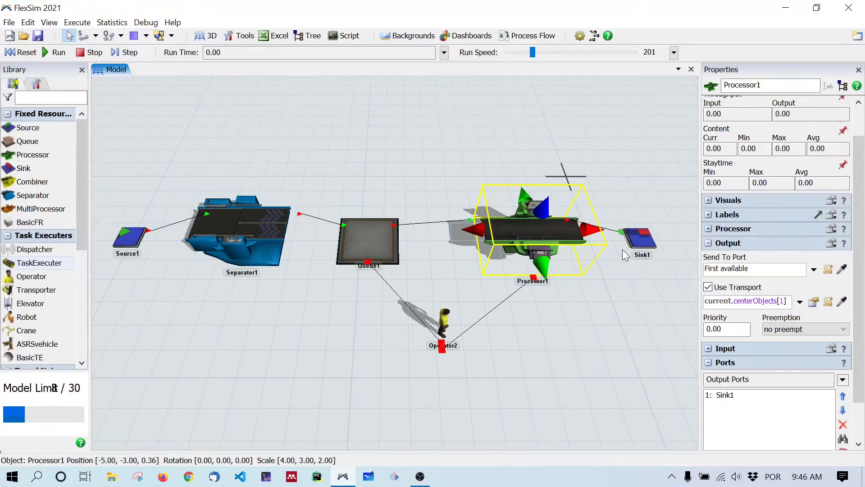
left_click(842, 380)
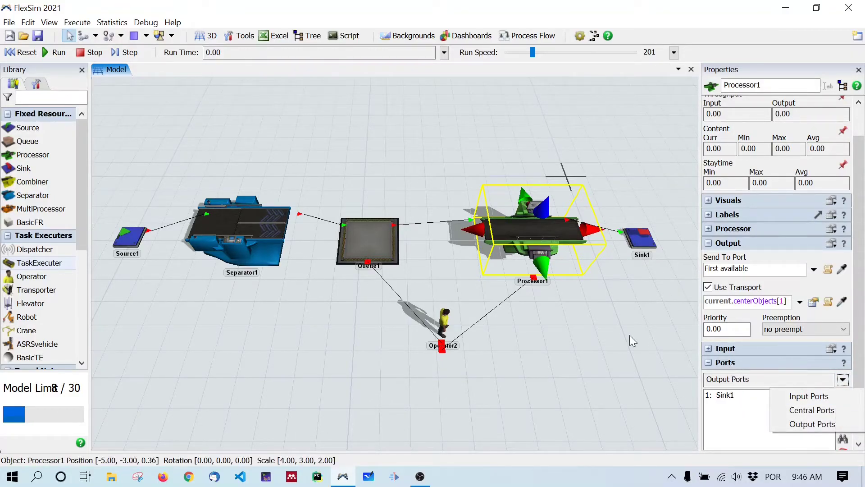
left_click(645, 338)
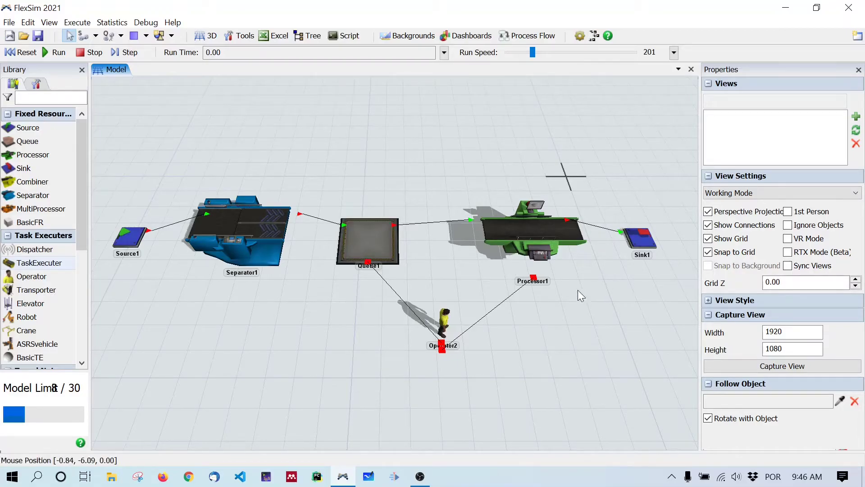
Connect the Processor's output back to the Queue with Connect Objects and leave connection mode
scroll(574, 314, "down", 2)
scroll(569, 340, "up", 5)
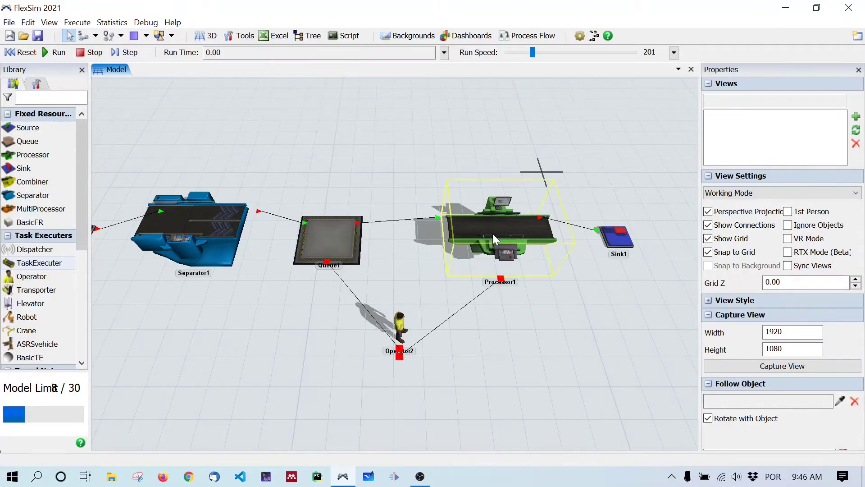
scroll(577, 366, "down", 2)
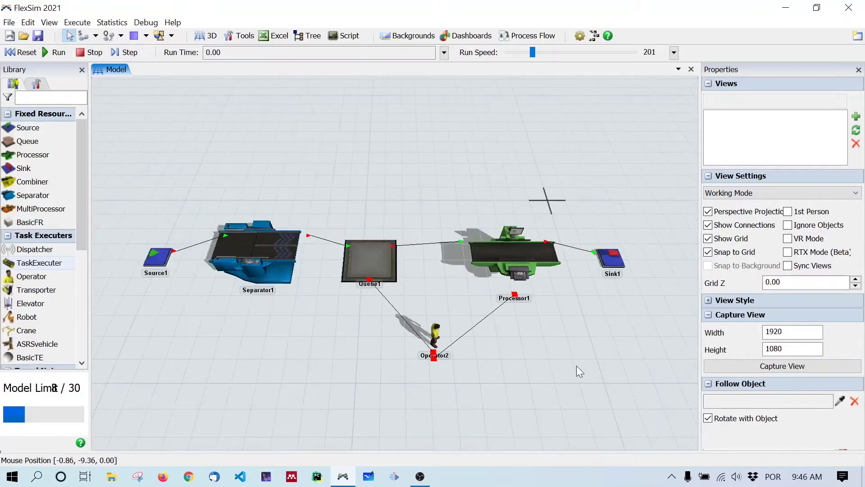
left_click_drag(577, 366, 573, 387)
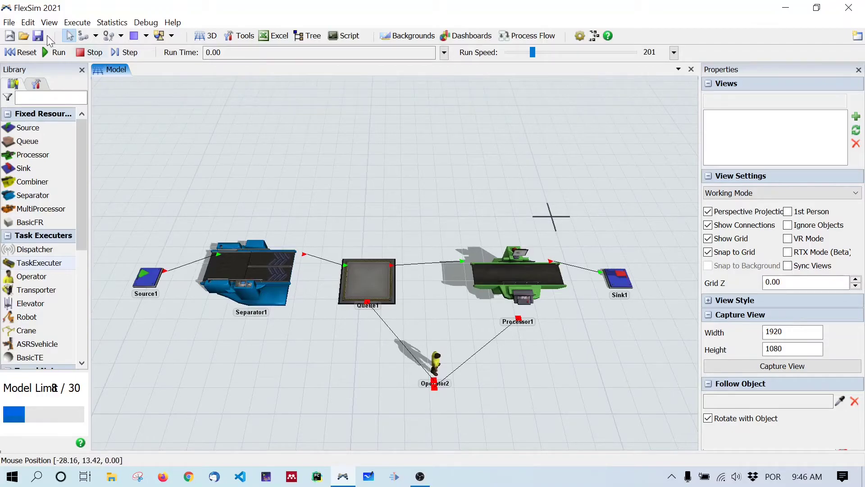
left_click(97, 37)
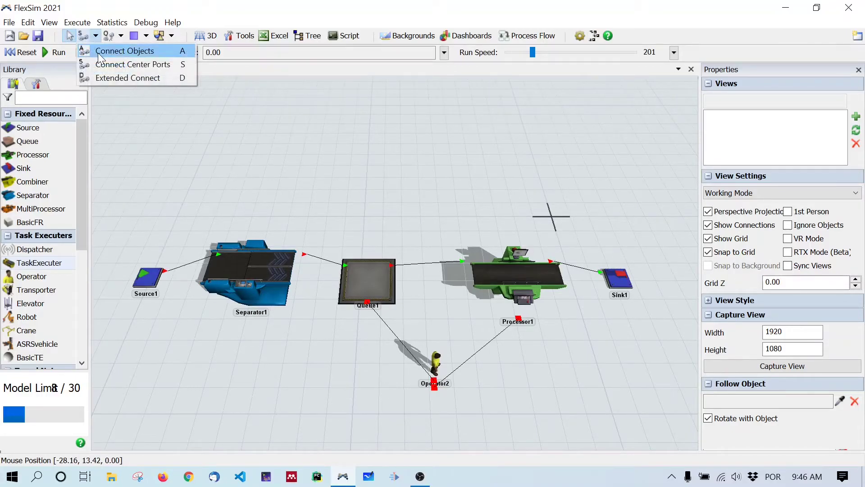
left_click(99, 53)
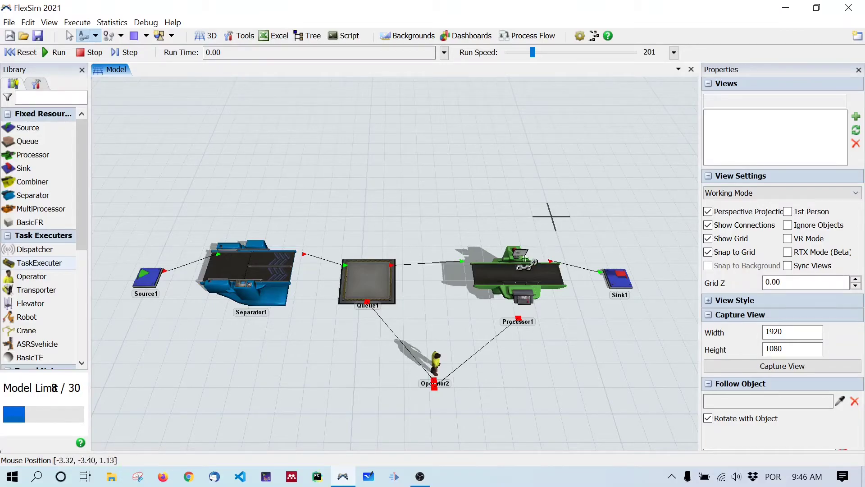
left_click(550, 272)
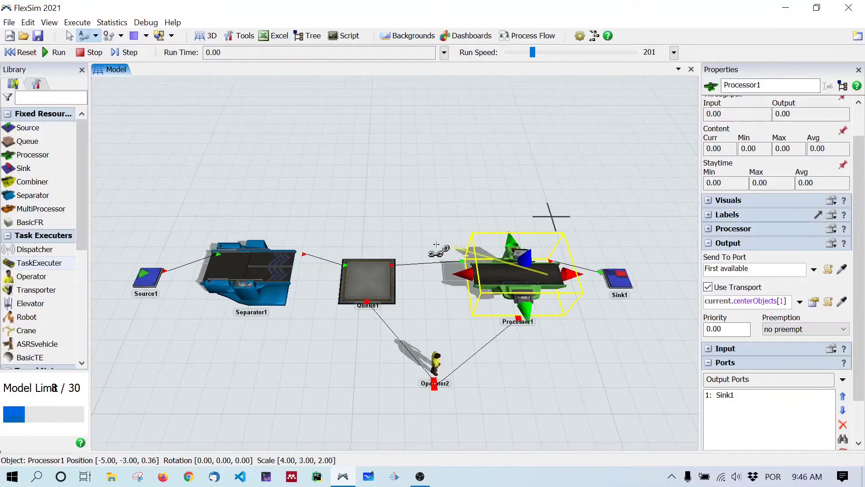
left_click(369, 276)
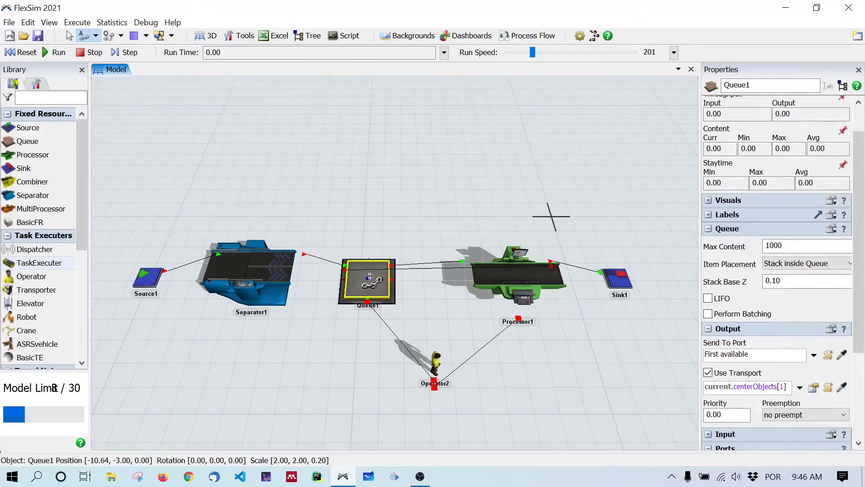
right_click(370, 313)
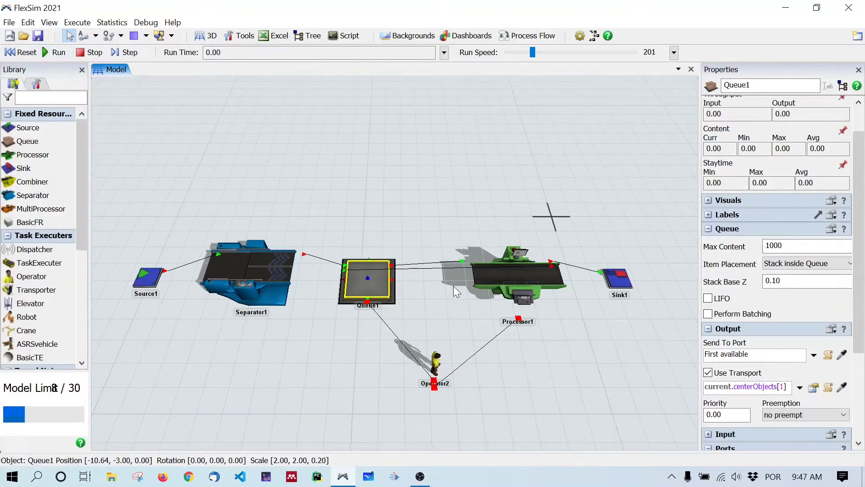
Select the Processor, collapse its Ports section and set its Send To Port rule to Random By Percentage
left_click(496, 298)
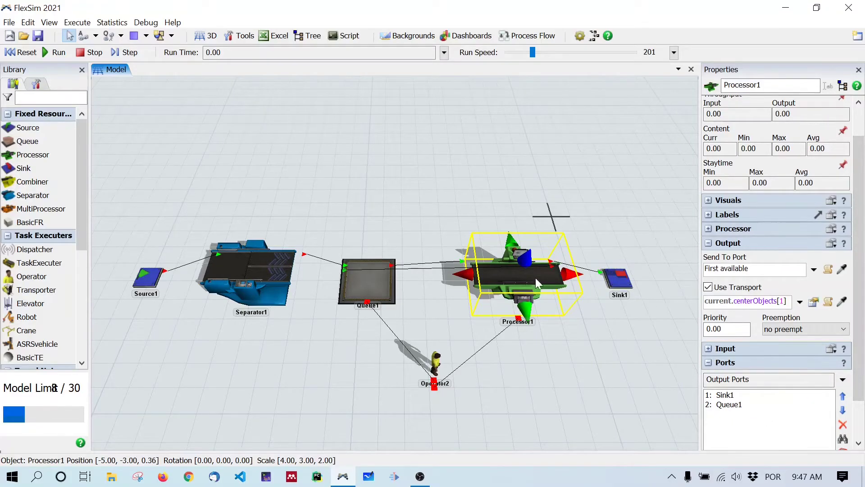
left_click(708, 363)
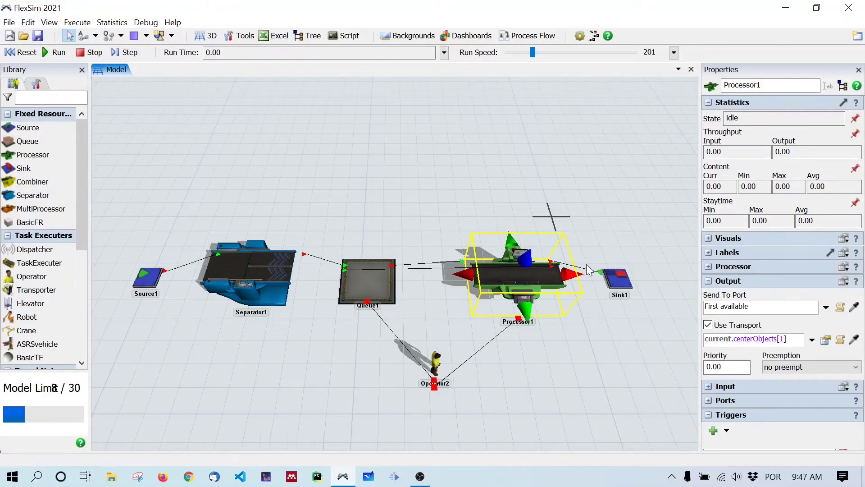
left_click(824, 309)
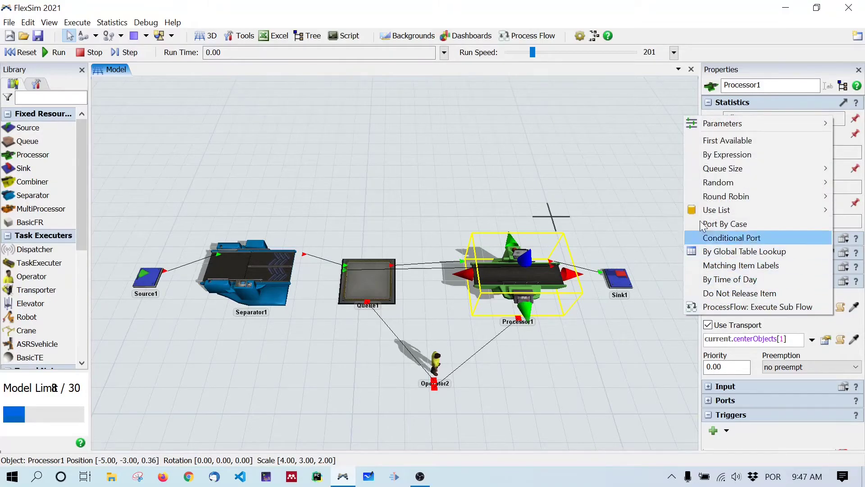
mouse_move(738, 197)
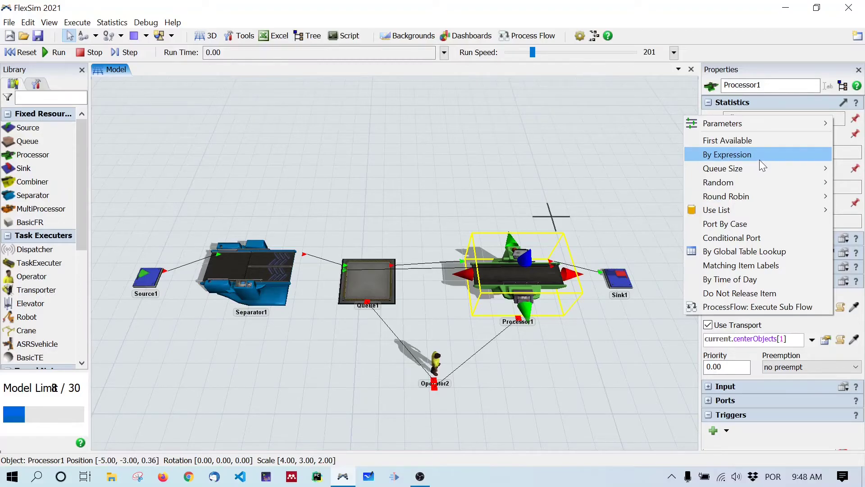
mouse_move(775, 185)
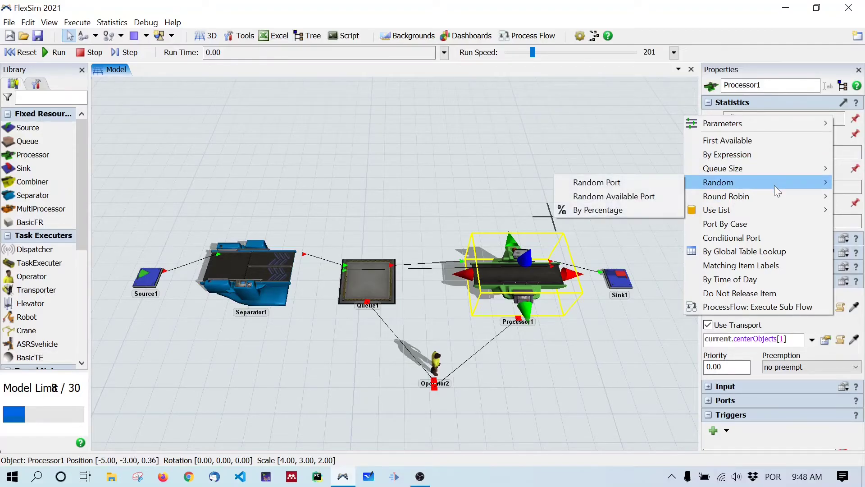
left_click(642, 209)
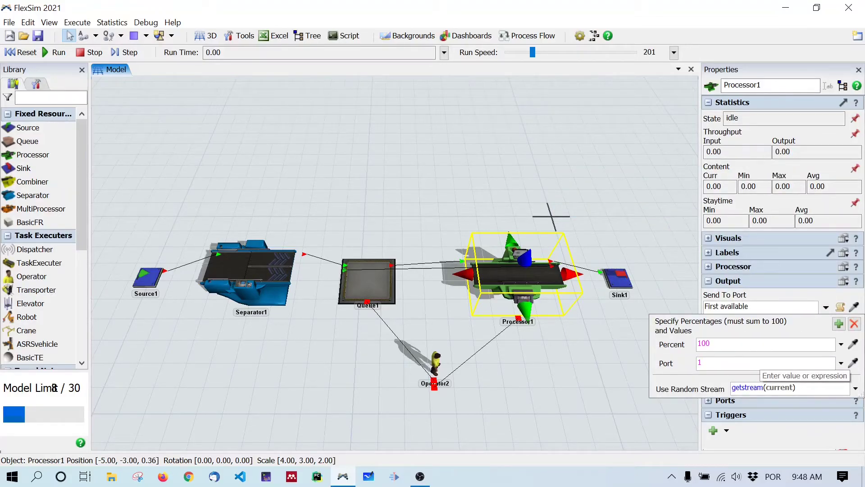
Split the Processor's output into 80 percent to port 1 and 20 percent to port 2, recheck the percentages and deselect the Processor
left_click(703, 343)
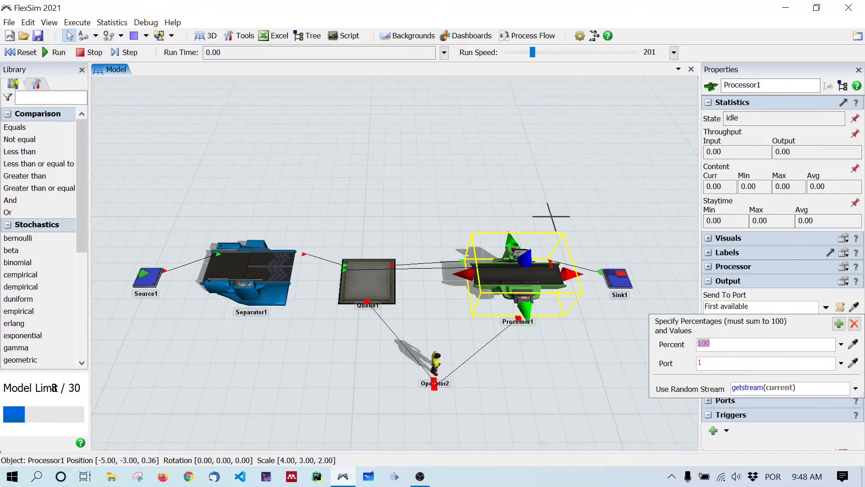
type("80")
left_click(838, 324)
double_click(709, 385)
type("20")
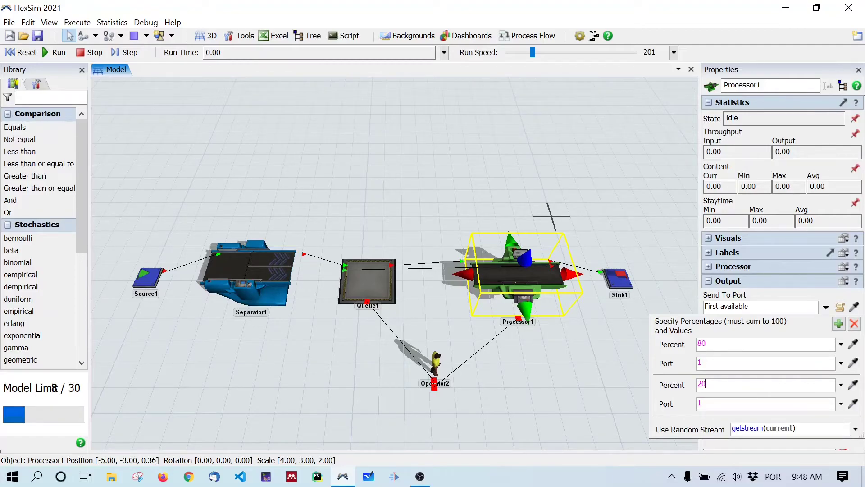
double_click(710, 403)
type("2")
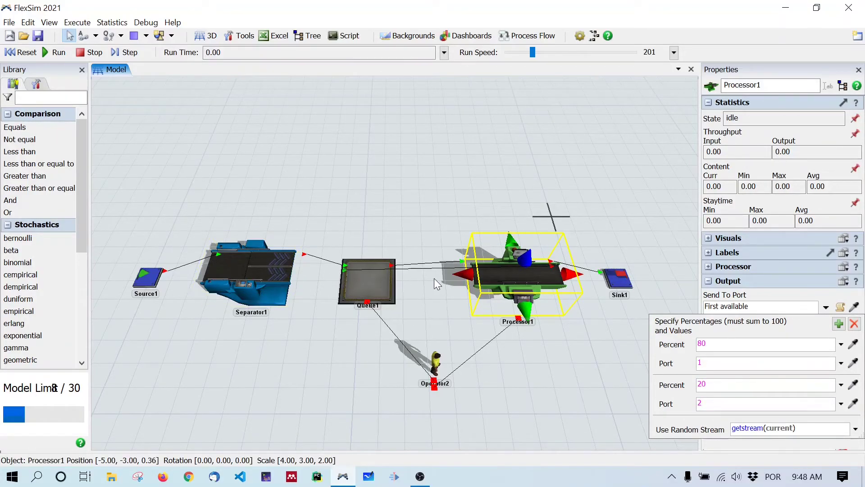
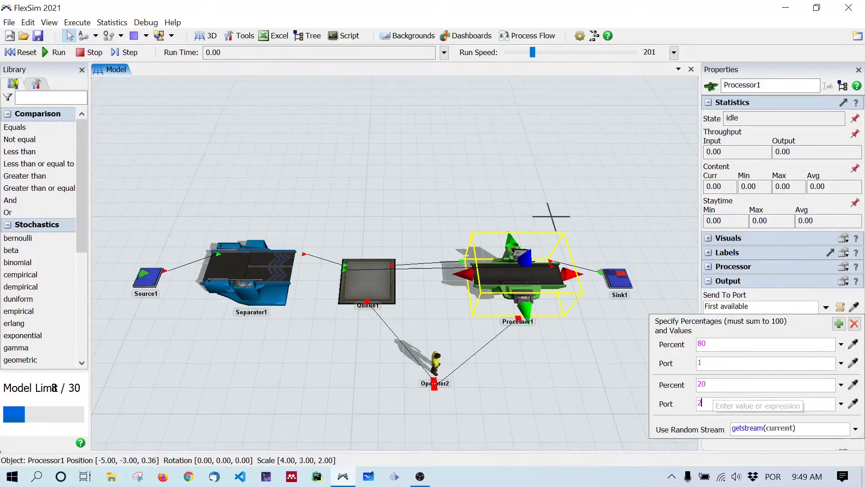
left_click(783, 293)
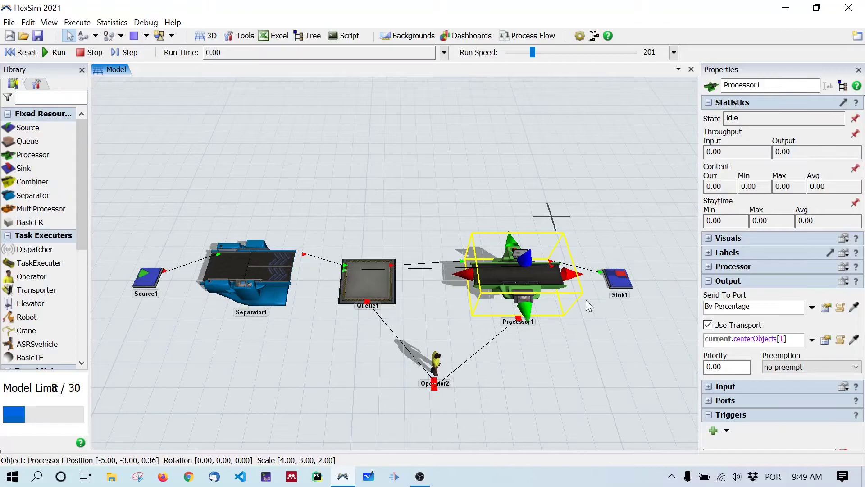
left_click(824, 310)
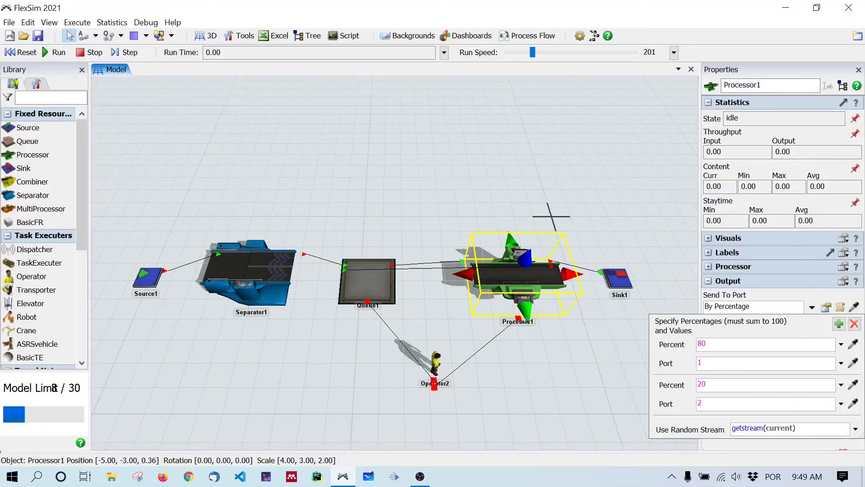
left_click(604, 340)
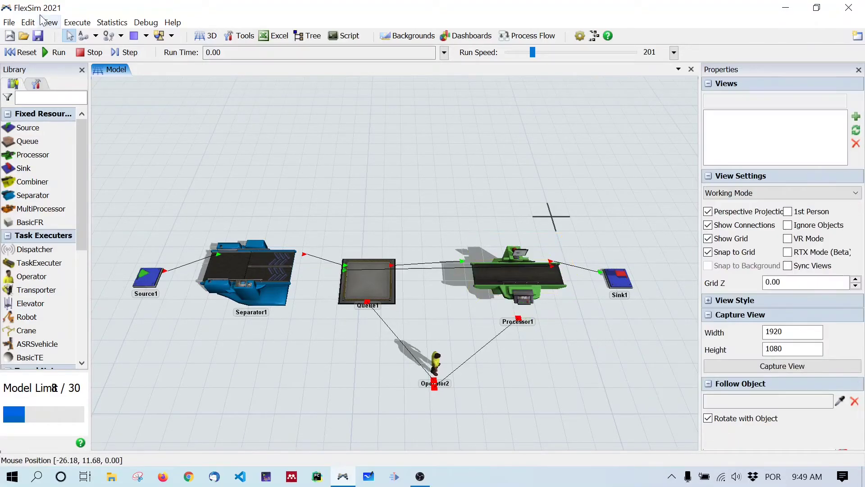
Reset and run the simulation to watch the operator return items from the Processor to the Queue, and stop it
left_click(20, 52)
left_click(44, 52)
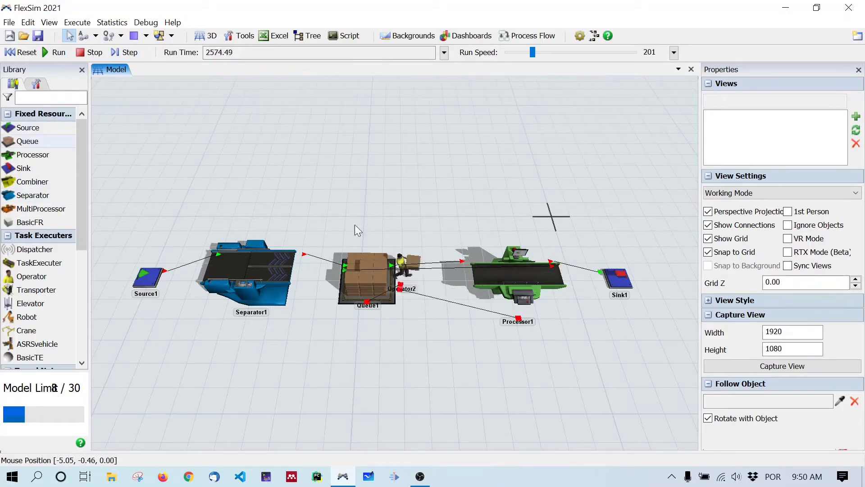
left_click(87, 53)
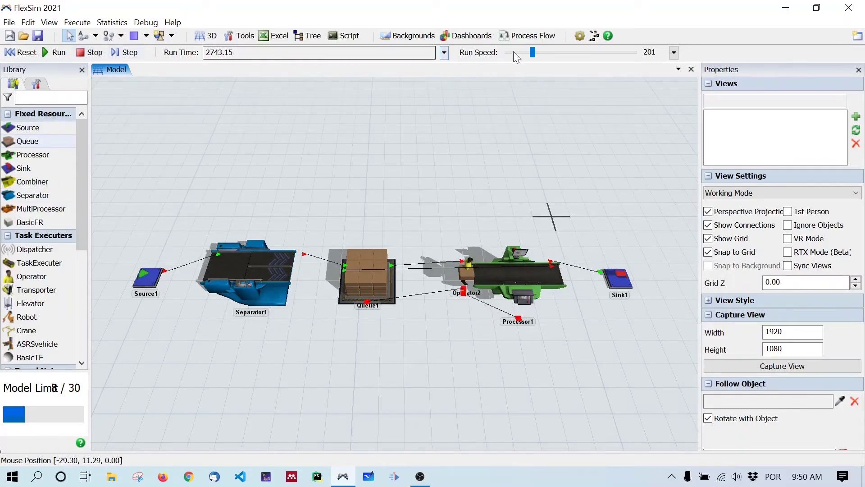
Lower the run speed to 2.15, and reset and rerun the simulation
left_click_drag(533, 52, 511, 53)
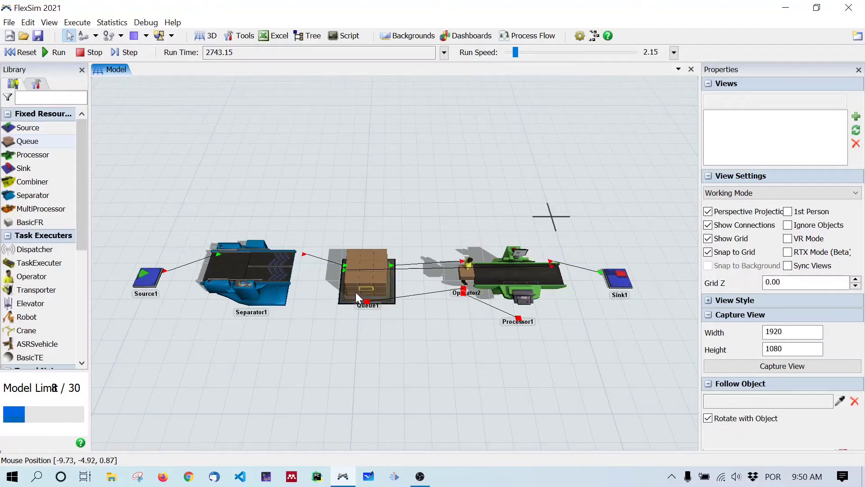
left_click(21, 53)
left_click(54, 52)
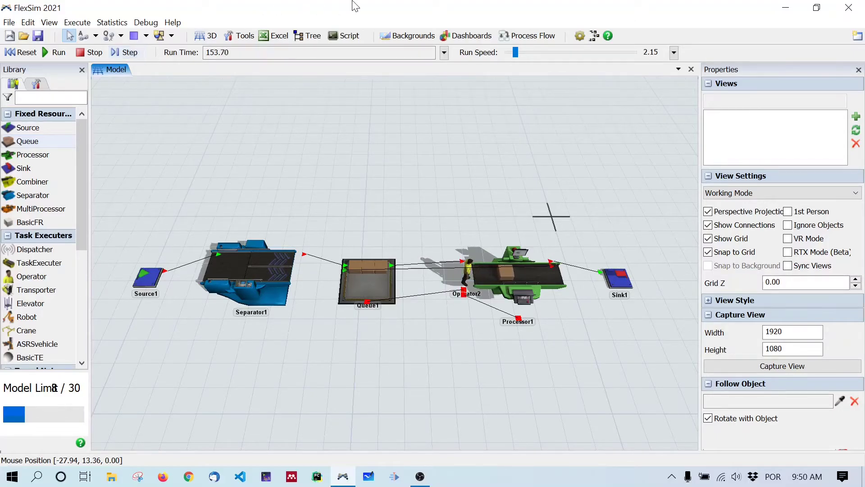
Raise the run speed to 3.98, and pause and resume the run to follow individual items around the Processor
left_click_drag(513, 51, 515, 52)
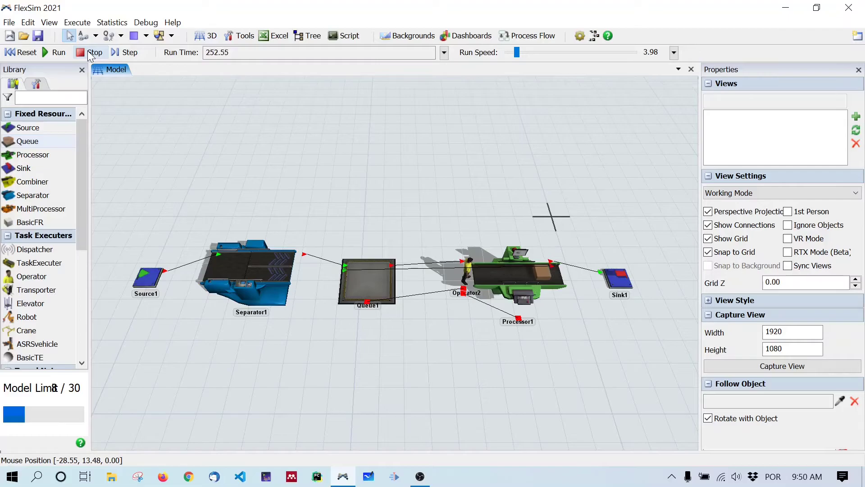
left_click(87, 50)
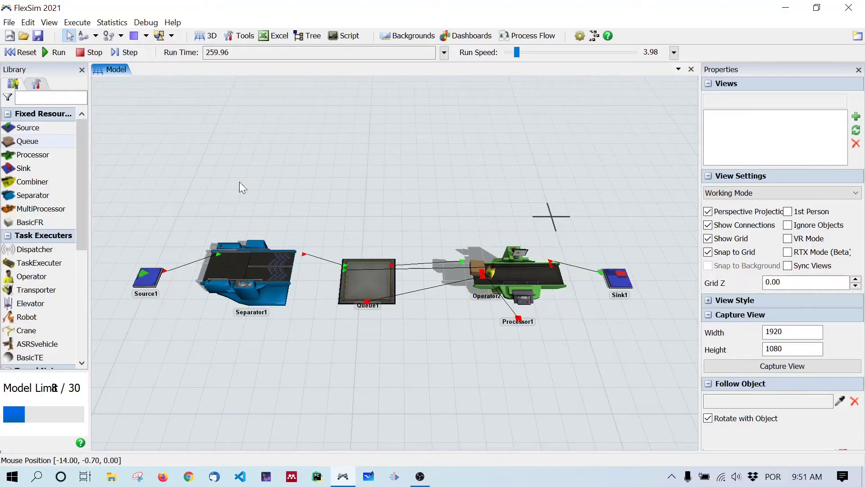
left_click(44, 53)
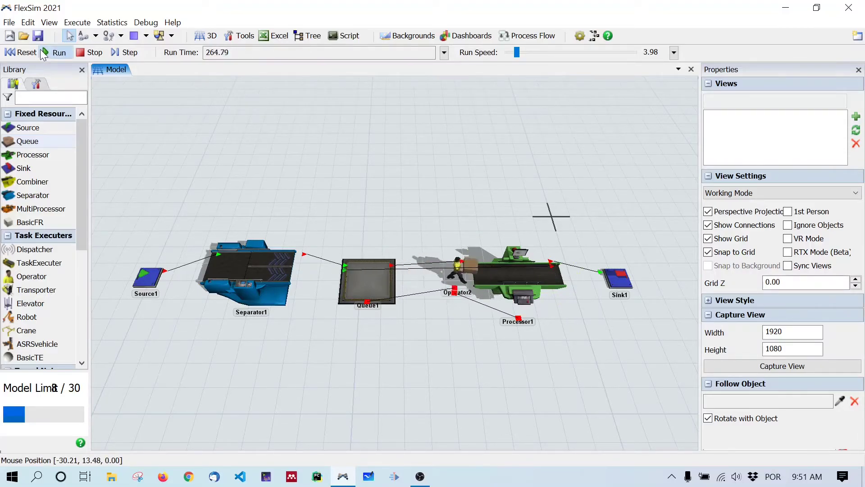
left_click(94, 53)
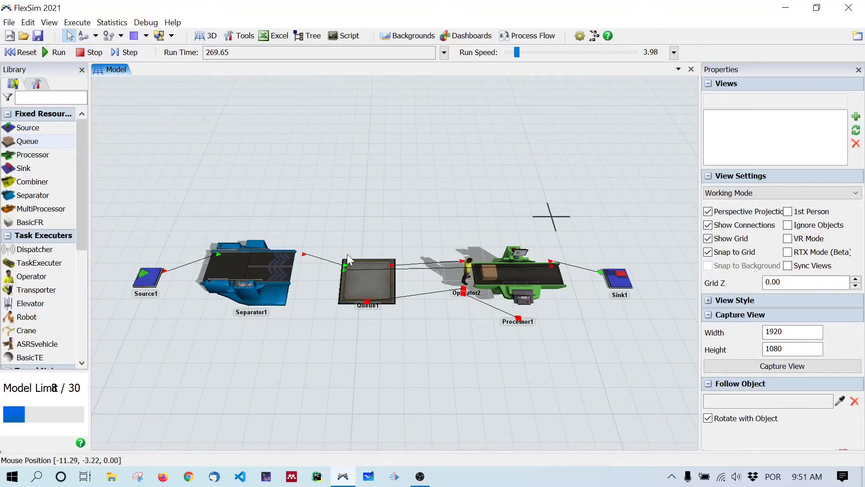
Select the Queue and resume the run to observe its contents and the operator's trips, and stop it
left_click(365, 281)
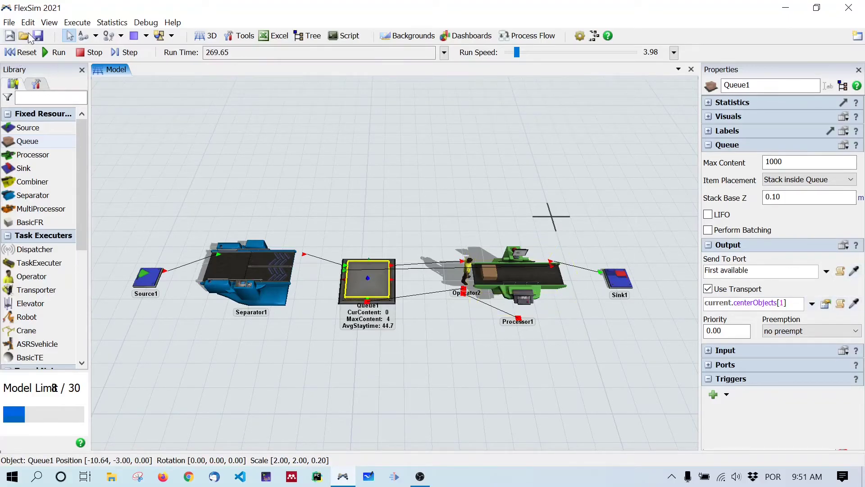
left_click(58, 53)
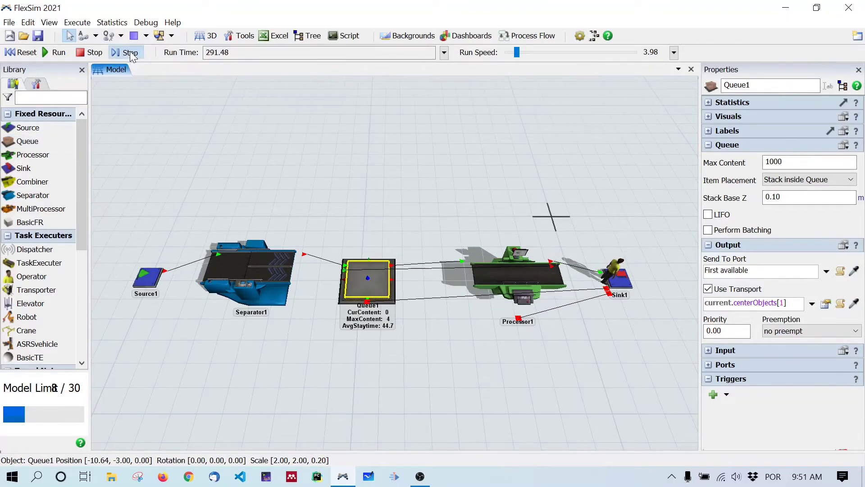
left_click(129, 52)
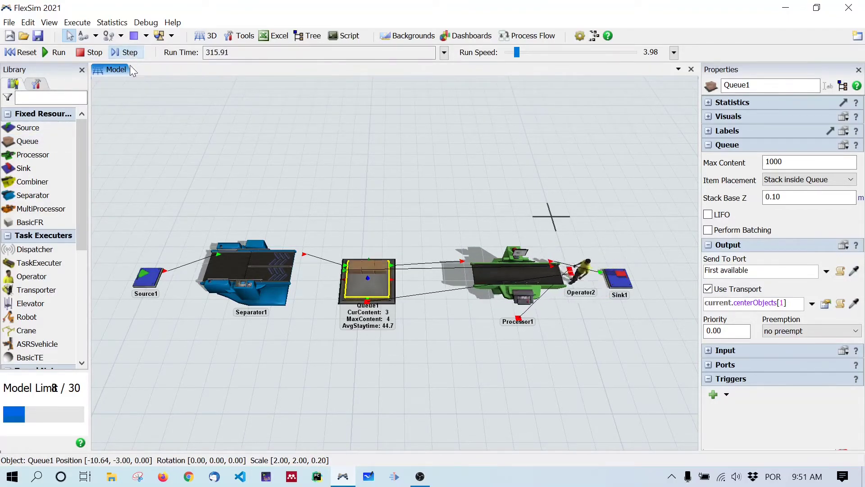
left_click(88, 53)
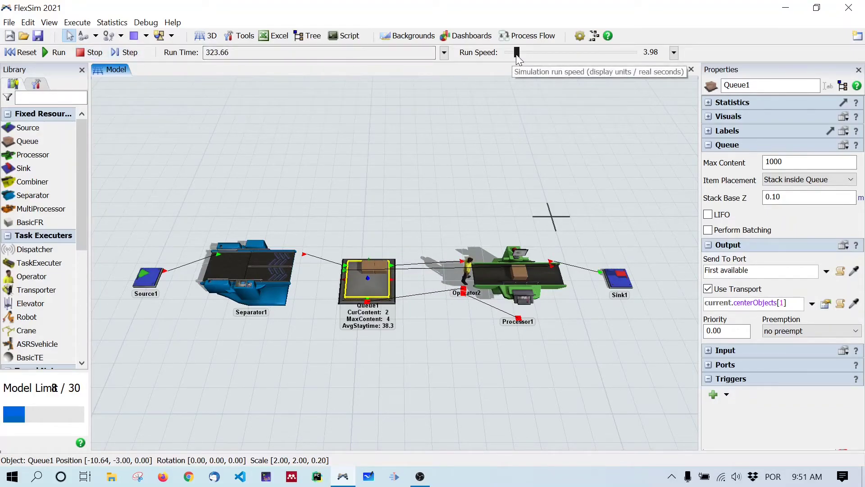
Raise the run speed to 187, run the simulation to watch the Queue build up, stop it and deselect the Queue
left_click_drag(518, 54, 532, 53)
left_click(62, 54)
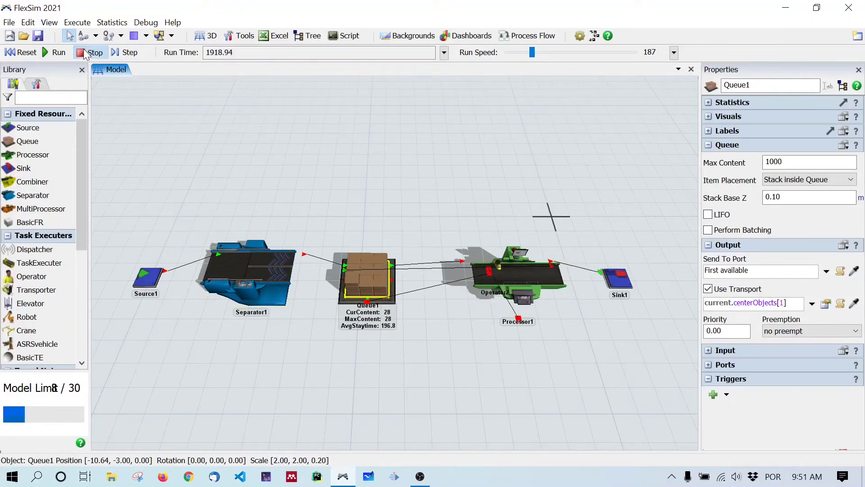
left_click(453, 373)
left_click_drag(452, 374, 421, 345)
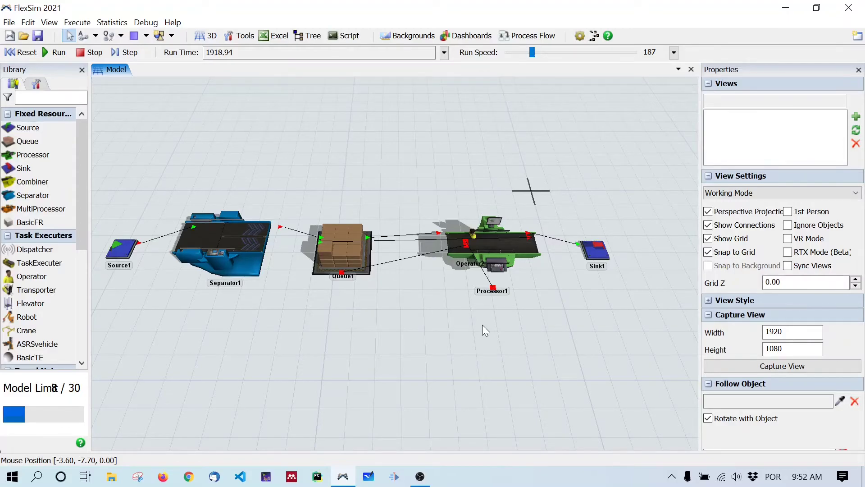
Reset the simulation and add an On Exit trigger to the Processor
left_click(493, 245)
scroll(462, 332, "down", 1)
left_click_drag(461, 332, 474, 368)
scroll(393, 301, "up", 1)
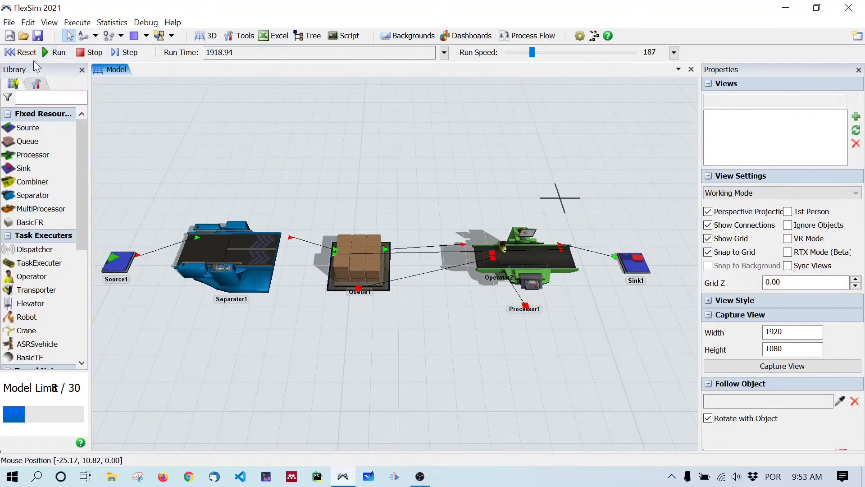
left_click(15, 53)
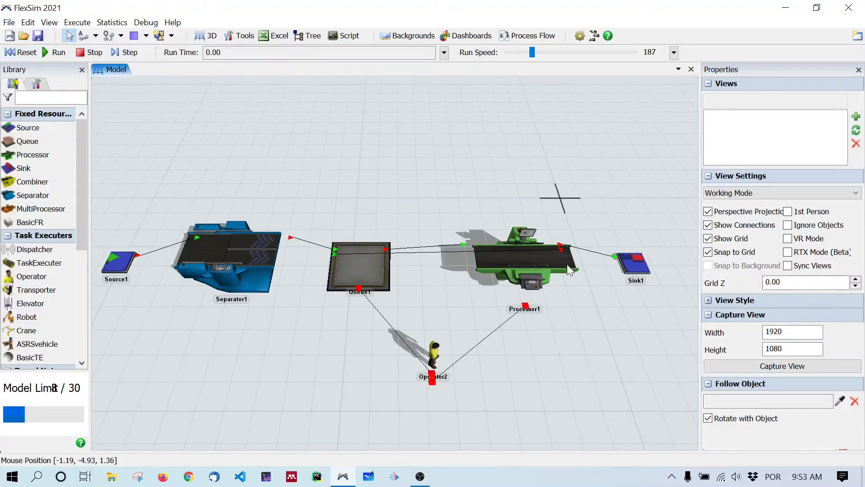
left_click(537, 260)
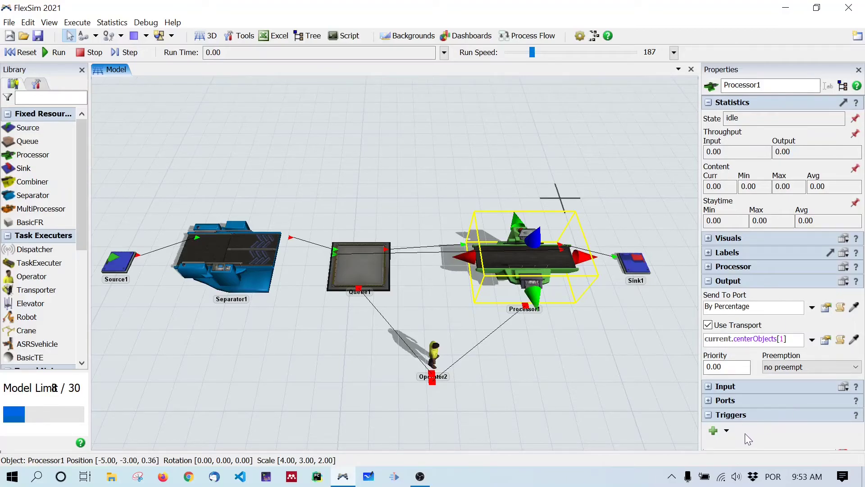
left_click(713, 430)
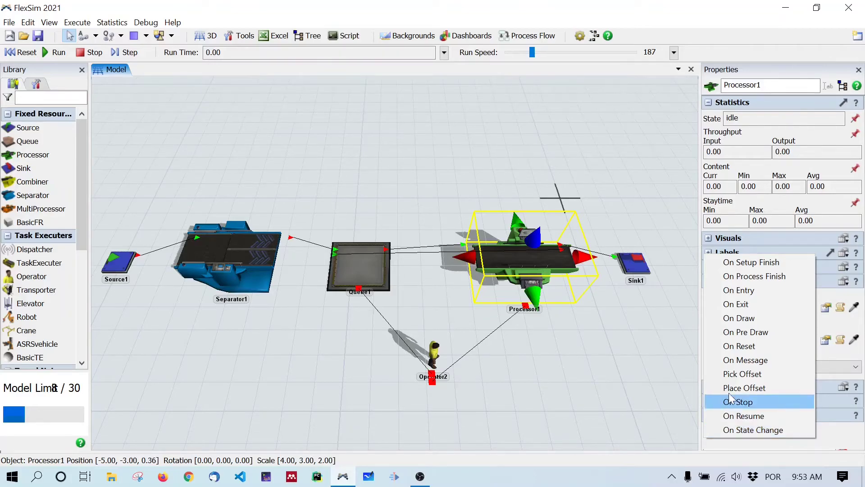
left_click(771, 305)
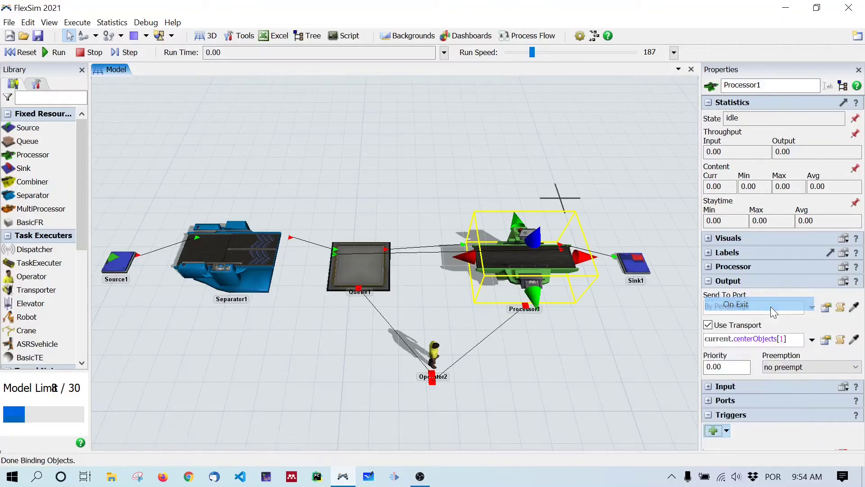
scroll(799, 393, "down", 1)
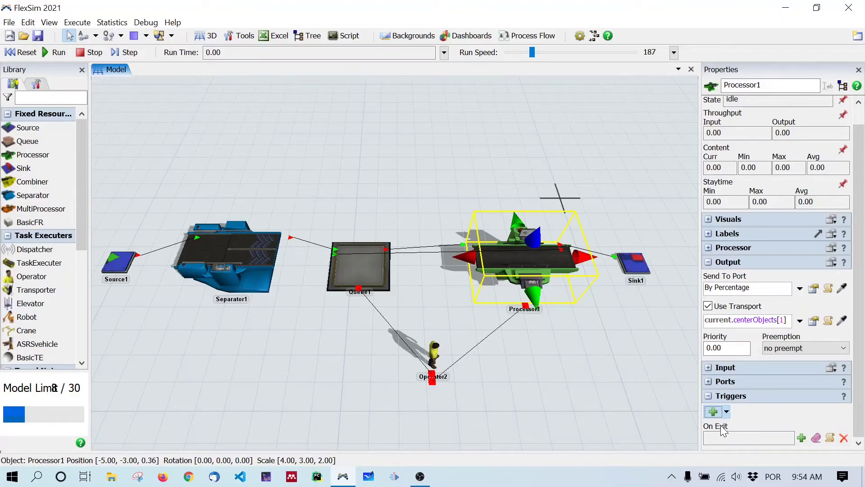
Assign the Set Label data action to the Processor's On Exit trigger
left_click(802, 438)
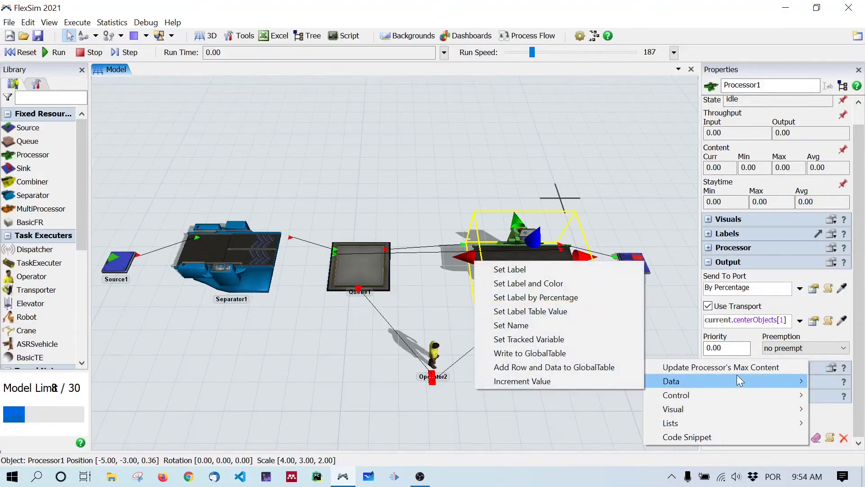
mouse_move(742, 396)
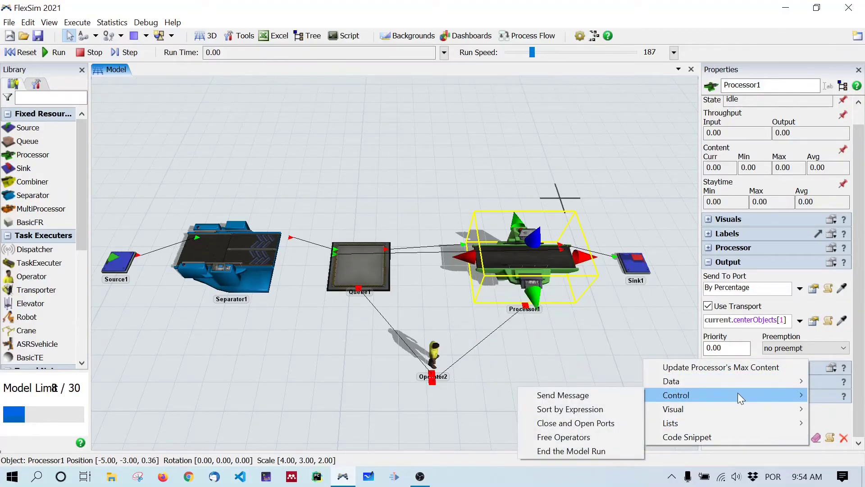
mouse_move(739, 382)
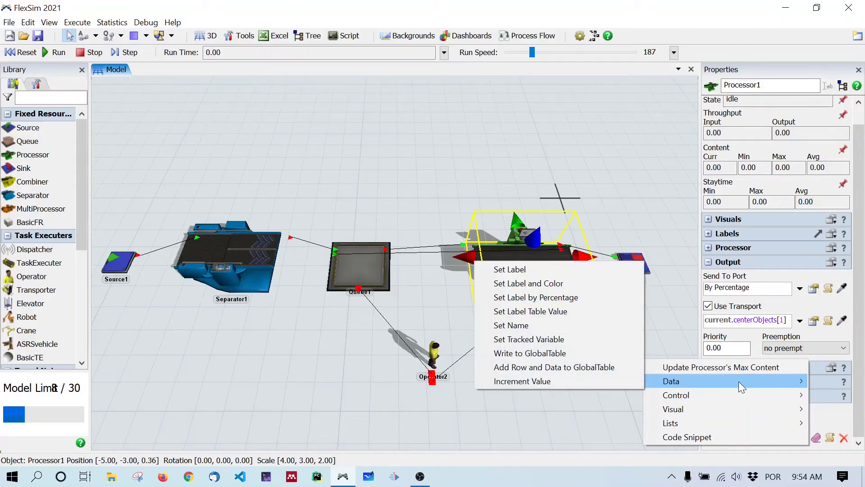
left_click(575, 275)
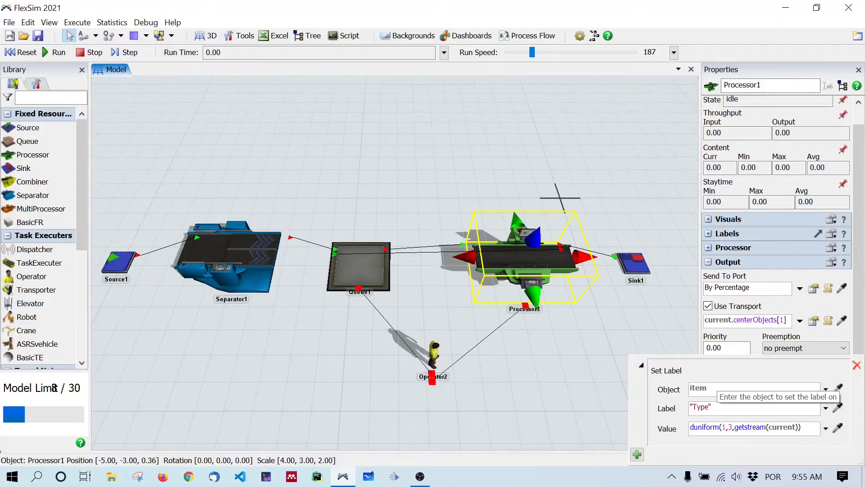
Configure Set Label to act on item with the label "Type" and the value port, and close its settings
left_click(826, 389)
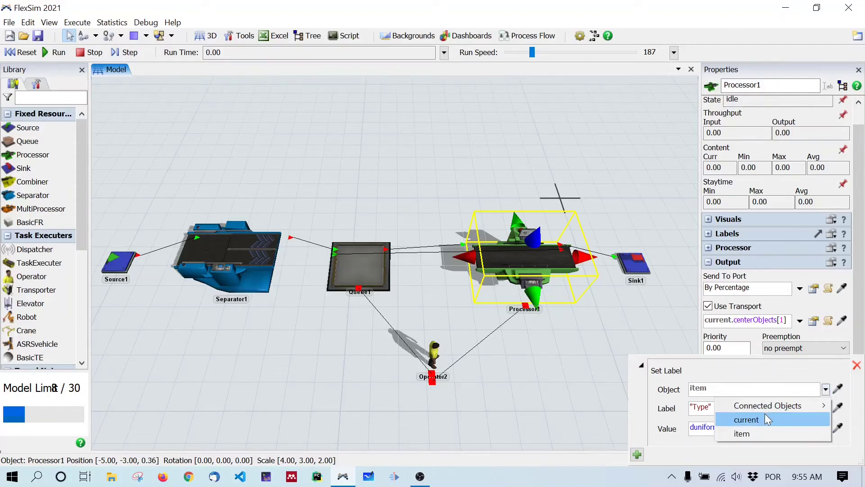
mouse_move(767, 403)
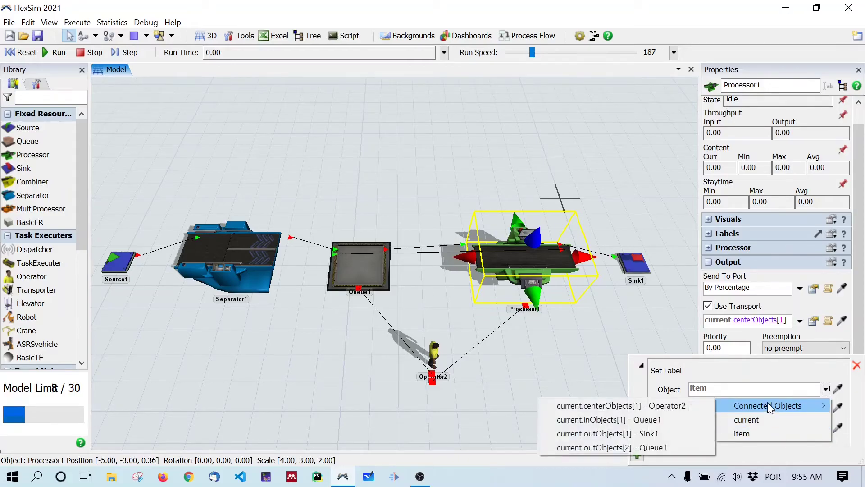
left_click(710, 388)
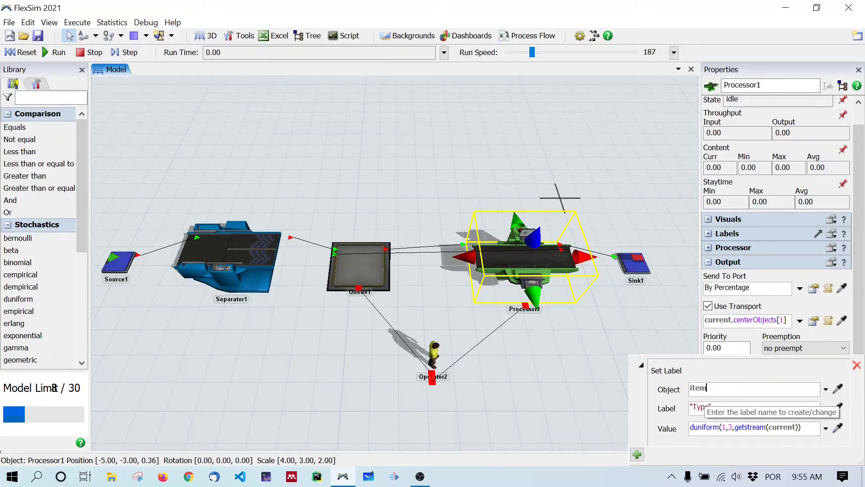
left_click(709, 408)
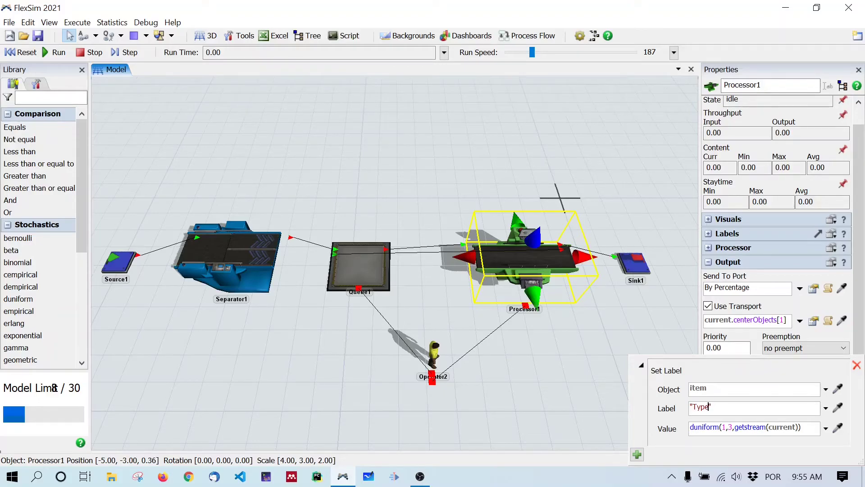
double_click(702, 411)
double_click(702, 411)
left_click(712, 407)
left_click(826, 428)
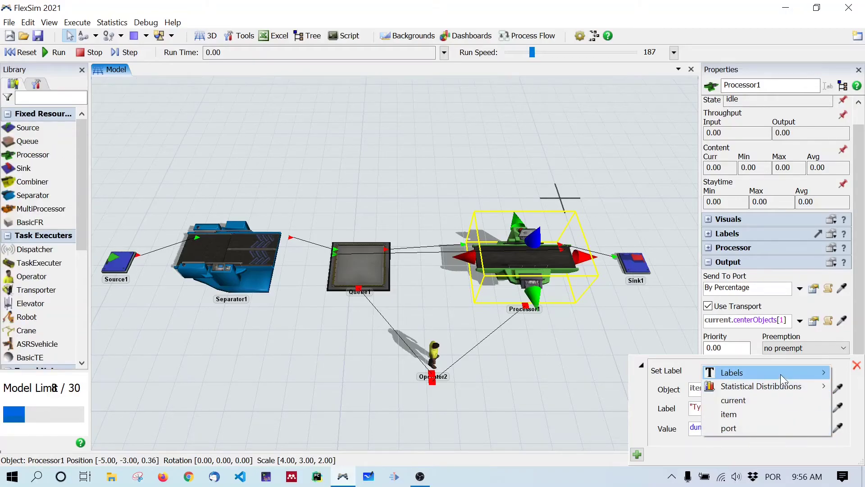
mouse_move(787, 376)
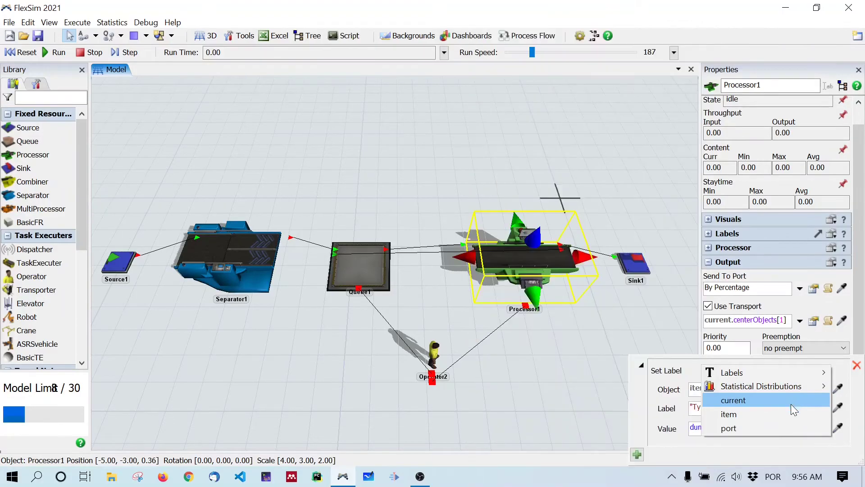
left_click(782, 427)
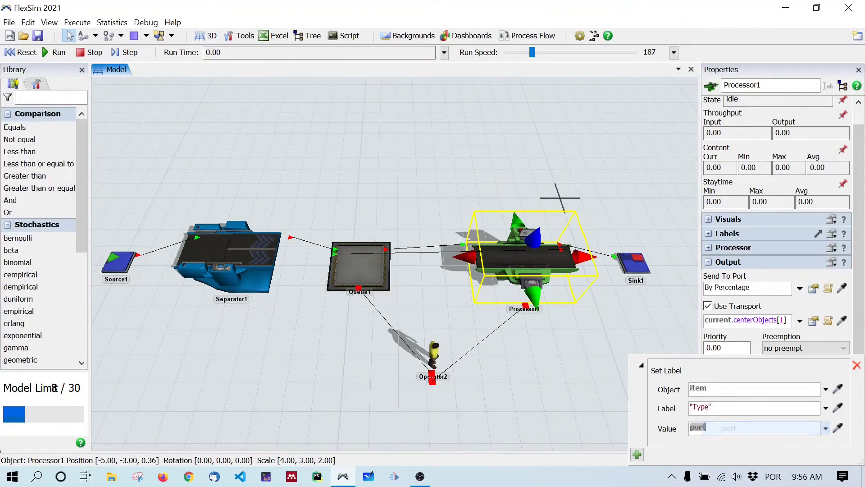
left_click(762, 441)
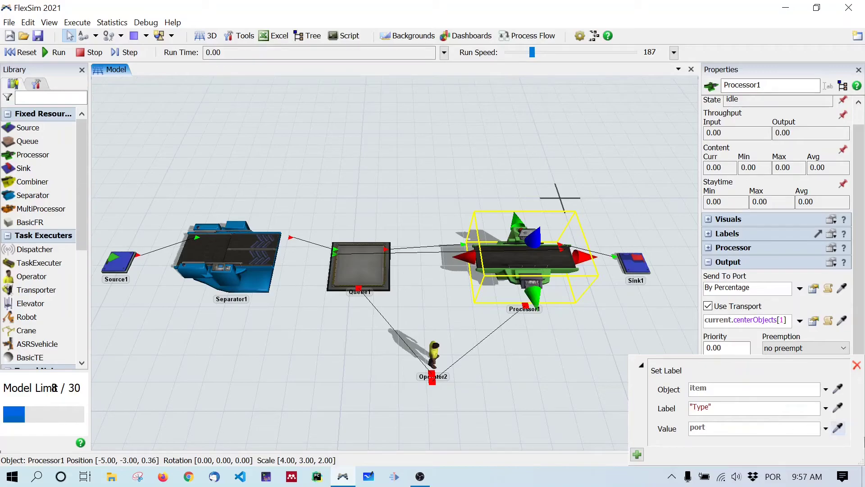
left_click(629, 323)
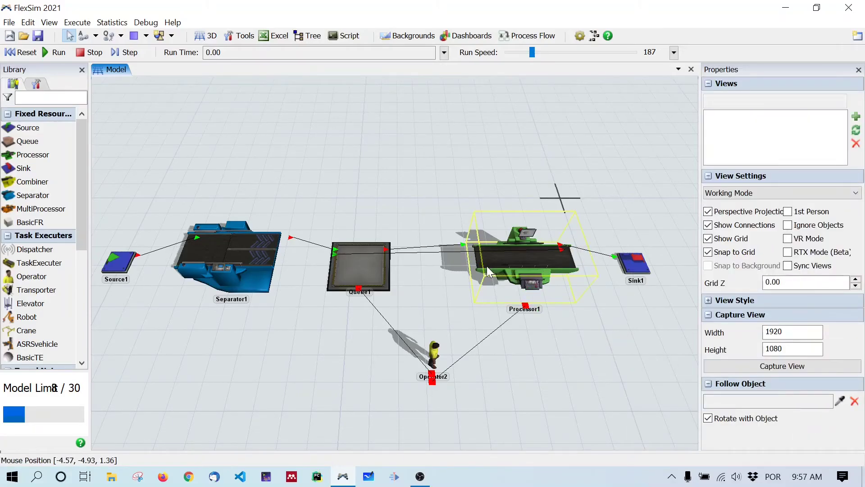
Reopen the Processor's On Exit Set Label settings to review the object, label and value, and deselect the Processor
left_click(530, 264)
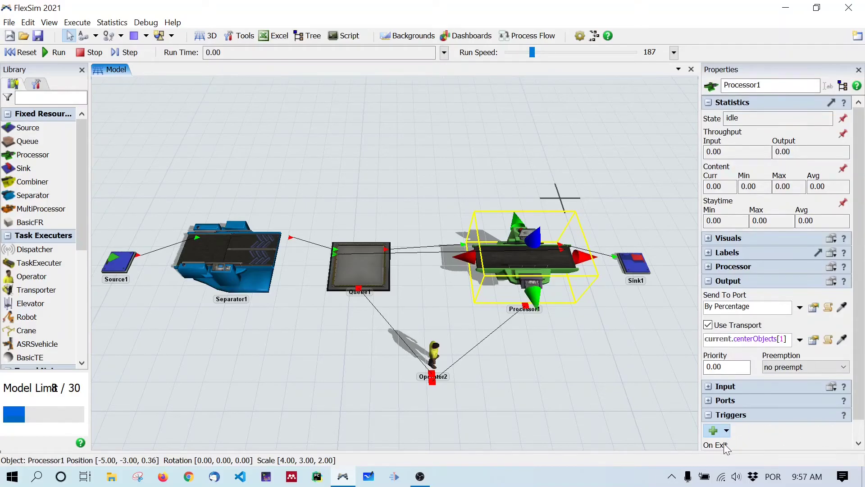
left_click(758, 416)
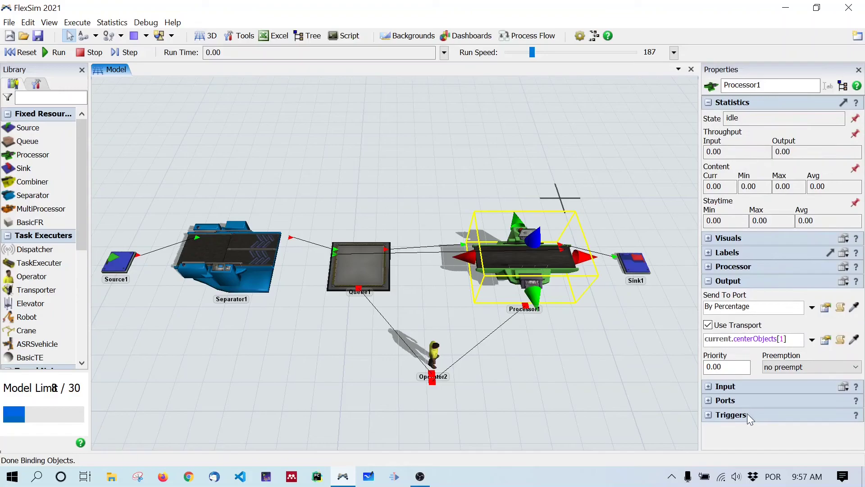
left_click(709, 413)
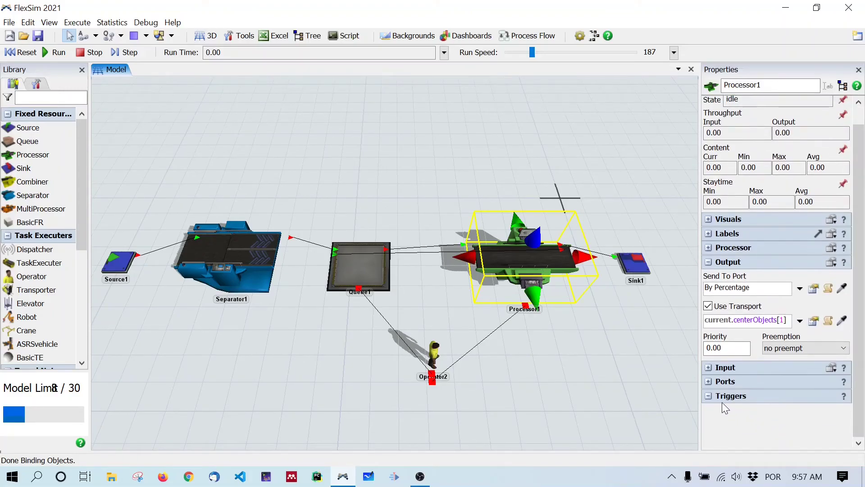
left_click(709, 396)
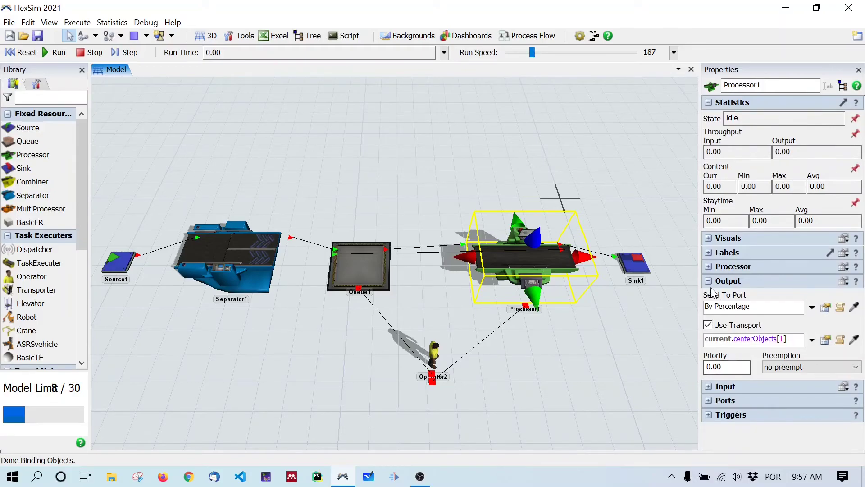
left_click(708, 103)
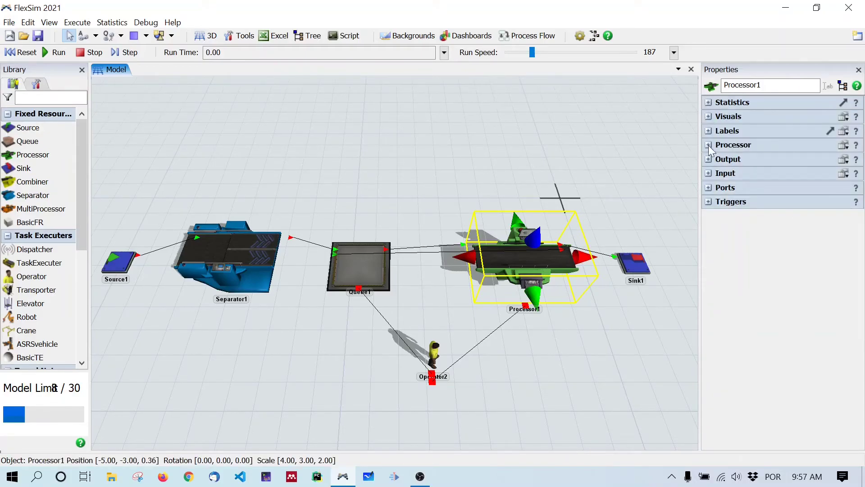
left_click(708, 201)
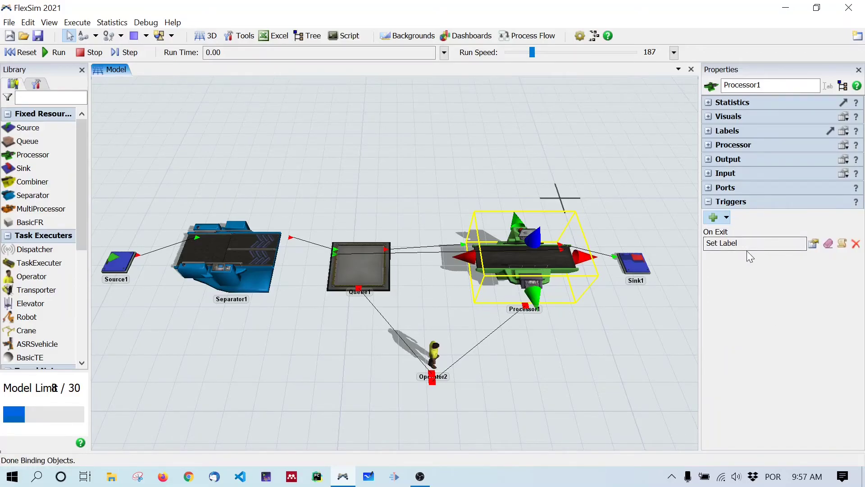
left_click(814, 244)
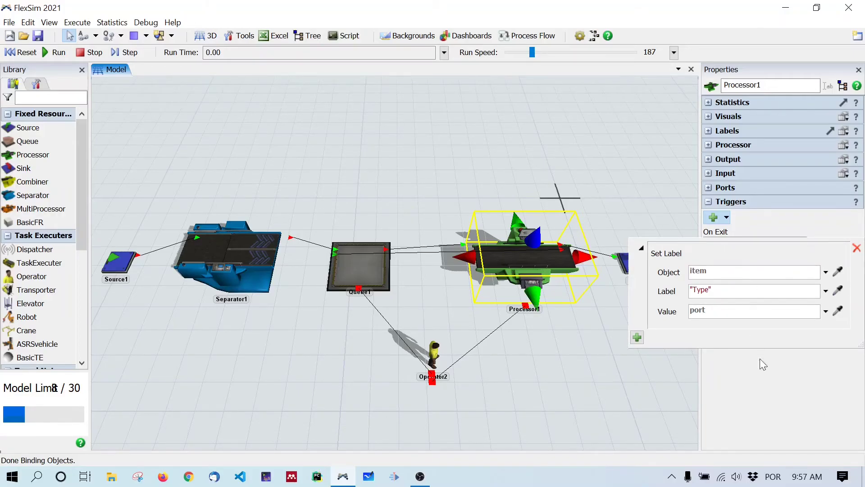
left_click(799, 394)
left_click(670, 358)
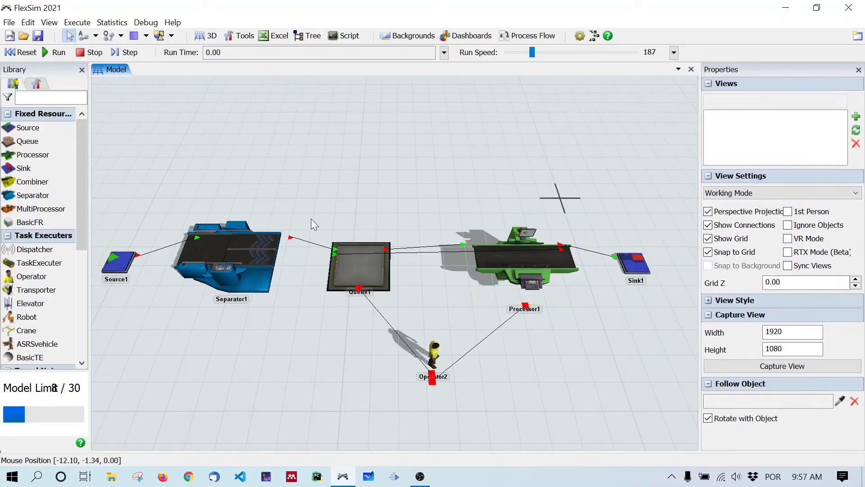
Start the simulation, pause it and lower the run speed to 4.79
left_click(52, 53)
left_click(90, 53)
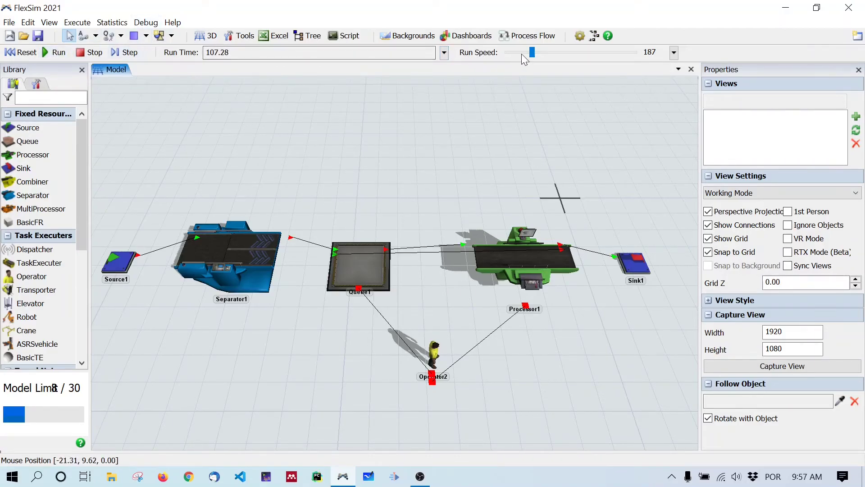
left_click_drag(533, 52, 516, 53)
left_click_drag(515, 51, 517, 48)
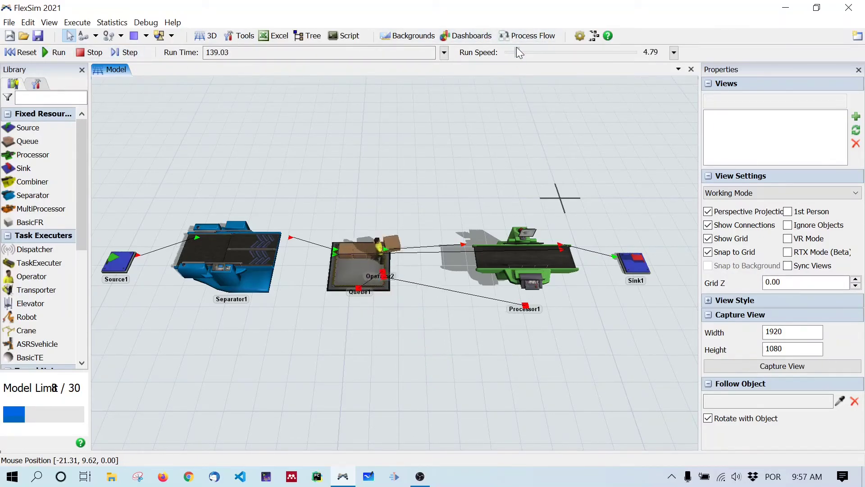
Pause and resume the run to follow items from the Processor to the Sink, and select the box the operator carries at the Sink
left_click(88, 53)
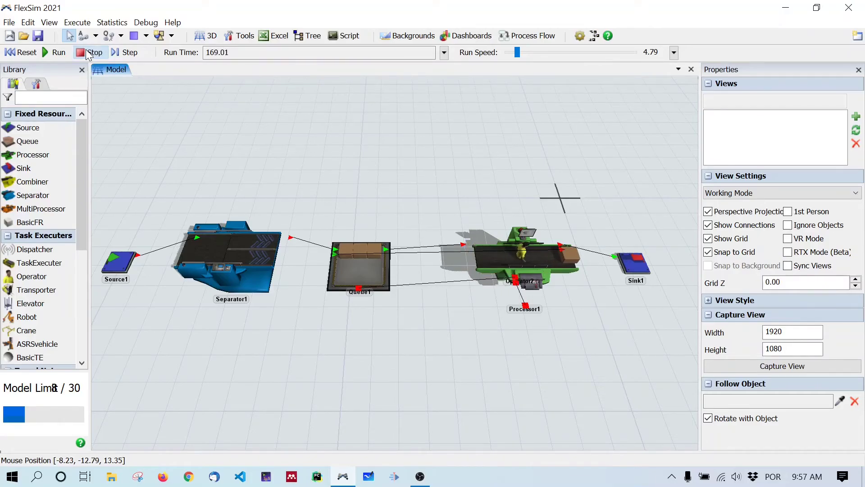
left_click(66, 53)
left_click(89, 53)
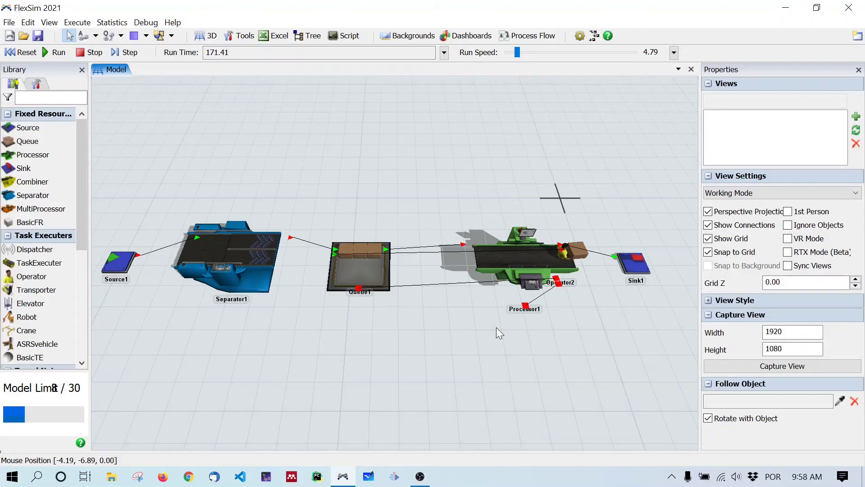
left_click(55, 52)
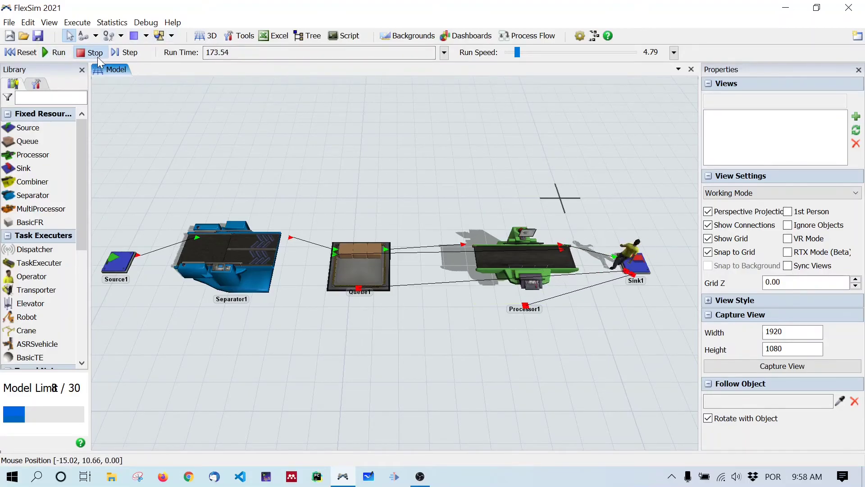
left_click(54, 52)
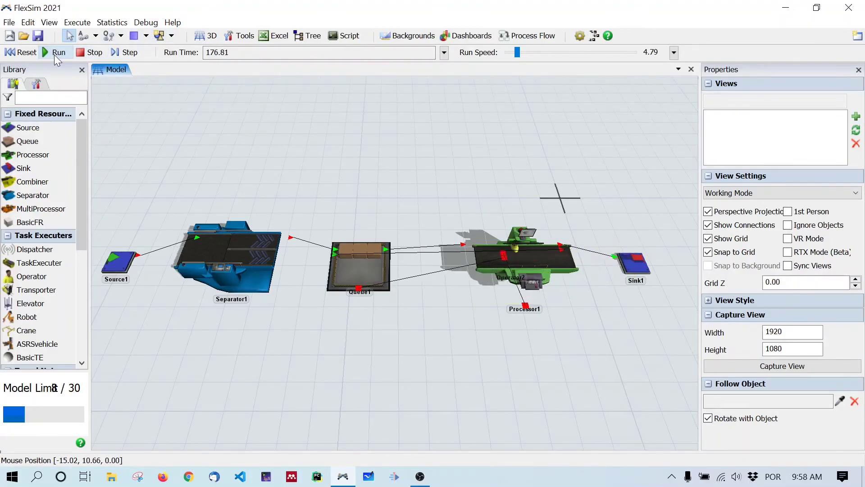
left_click(88, 53)
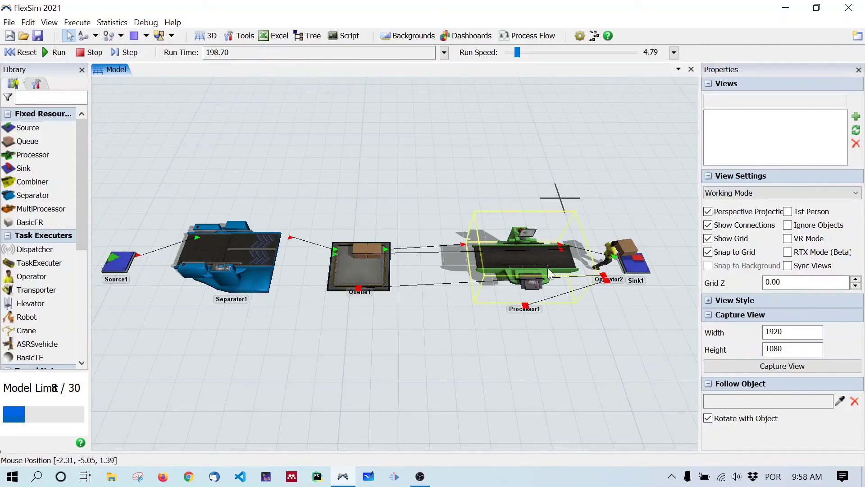
left_click(627, 246)
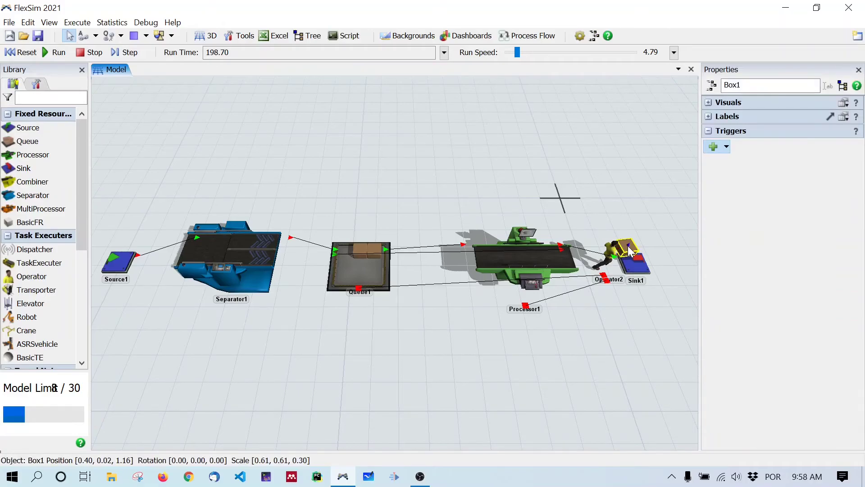
Inspect the Type label of the box at the Sink, resume the run, and check the label of the box carried back to the Queue
left_click(708, 116)
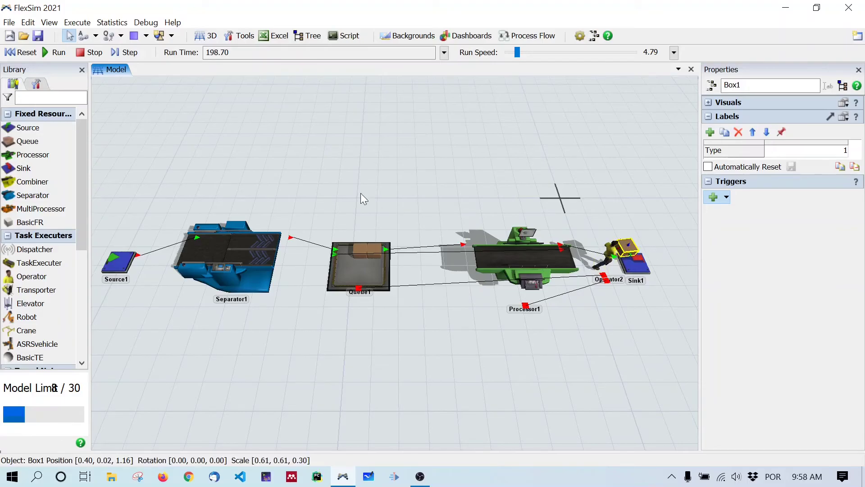
left_click(58, 55)
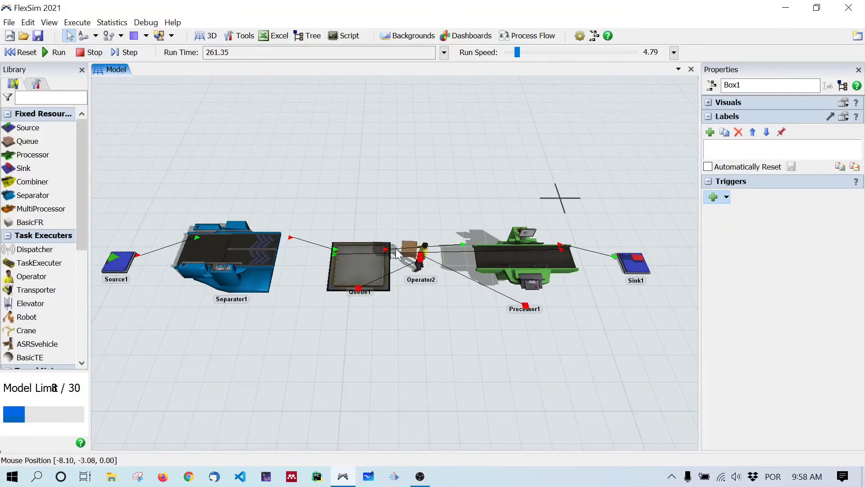
left_click(411, 246)
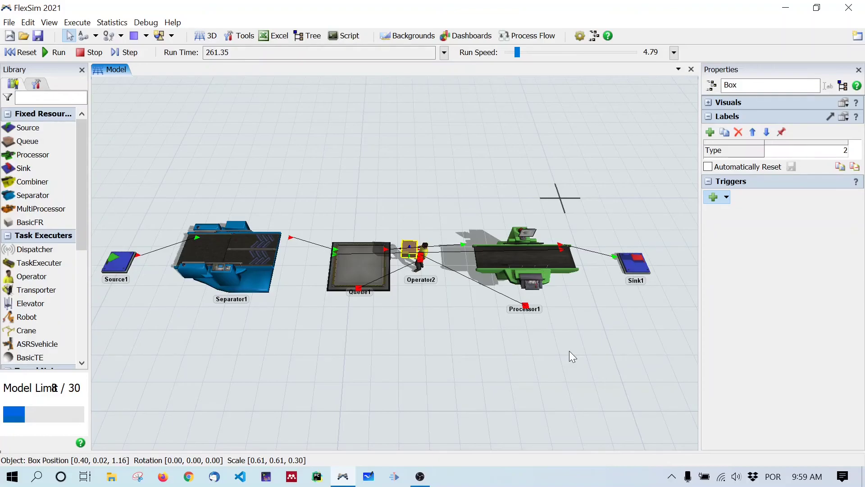
Add a blank dashboard and place an Output By Type table on it
left_click(461, 34)
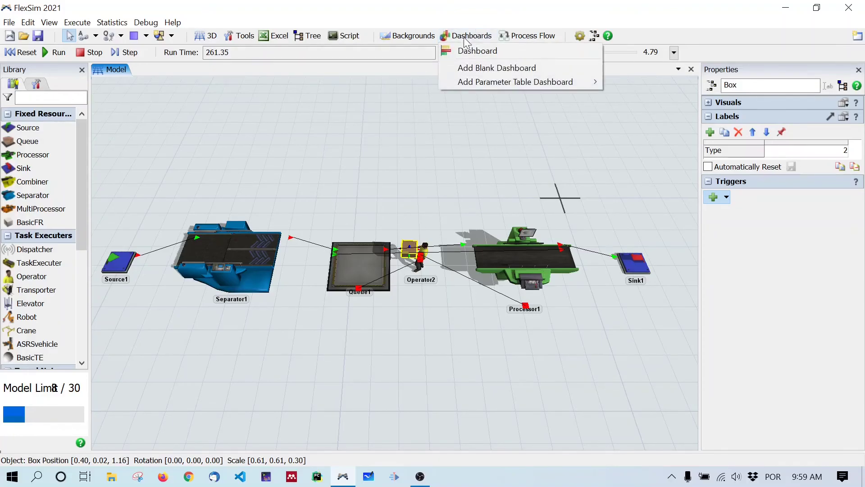
left_click(488, 67)
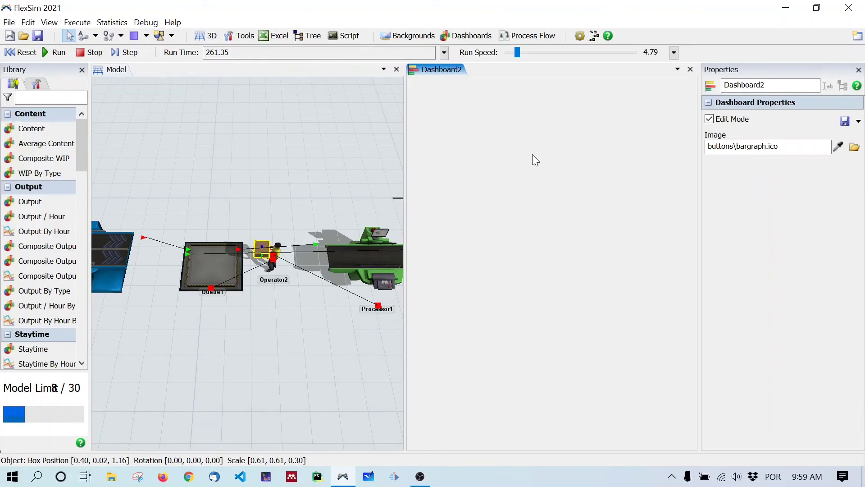
left_click_drag(90, 206, 170, 209)
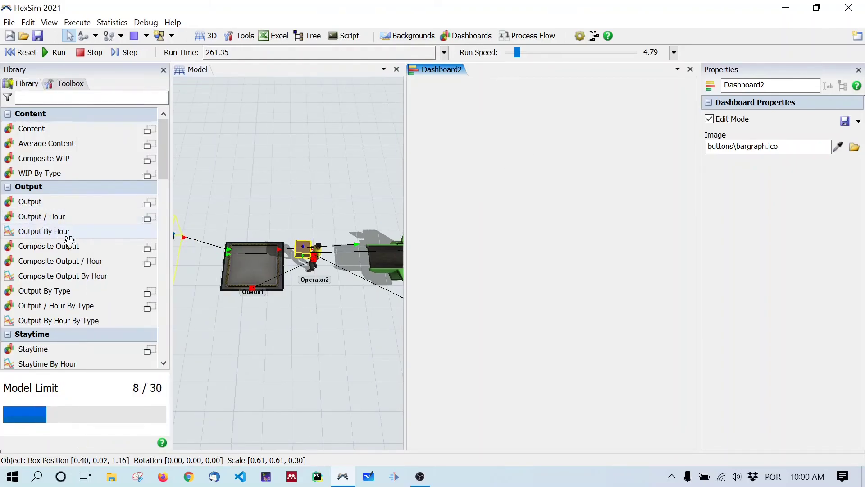
scroll(83, 252, "down", 1)
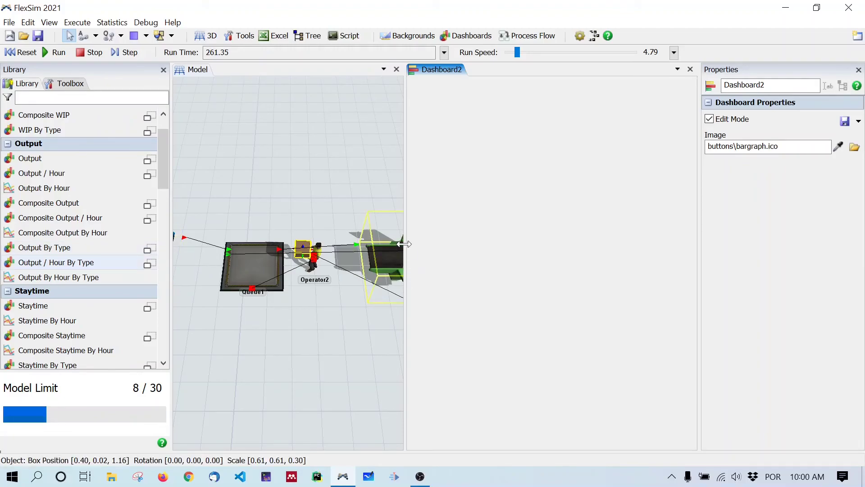
left_click(62, 249)
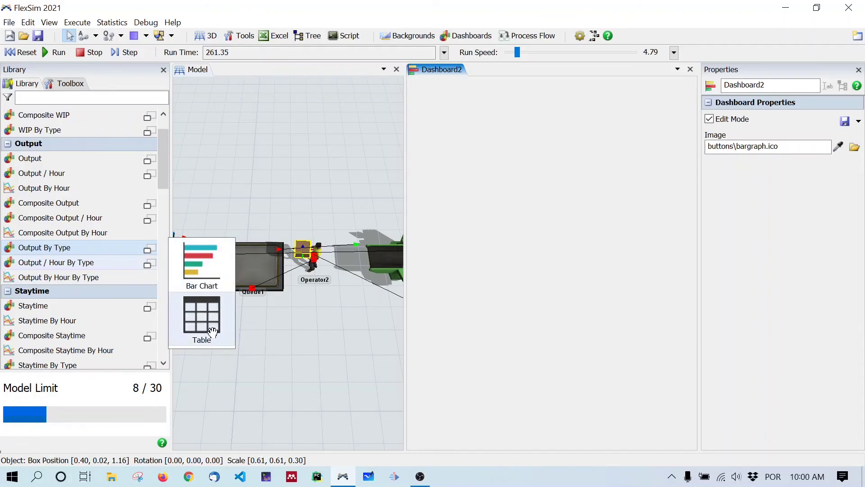
left_click_drag(207, 330, 484, 130)
left_click(466, 121)
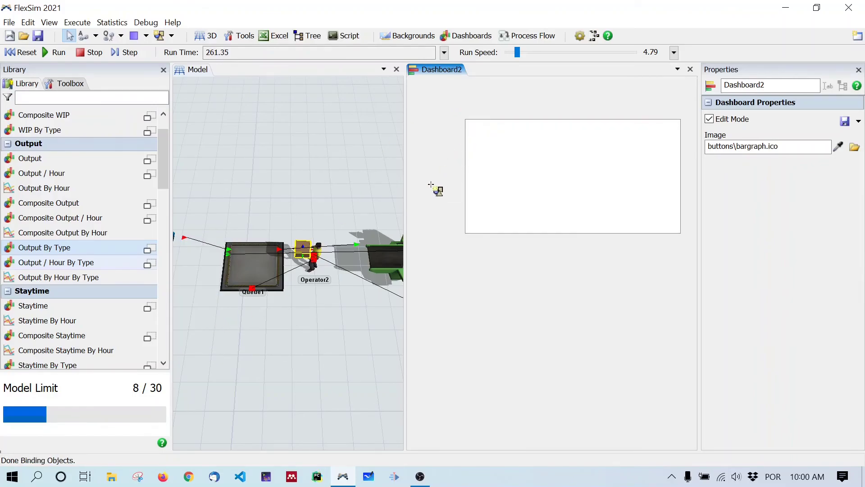
Select the Output By Type table and sample Processor1 from the model as its tracked object
left_click_drag(405, 180, 450, 178)
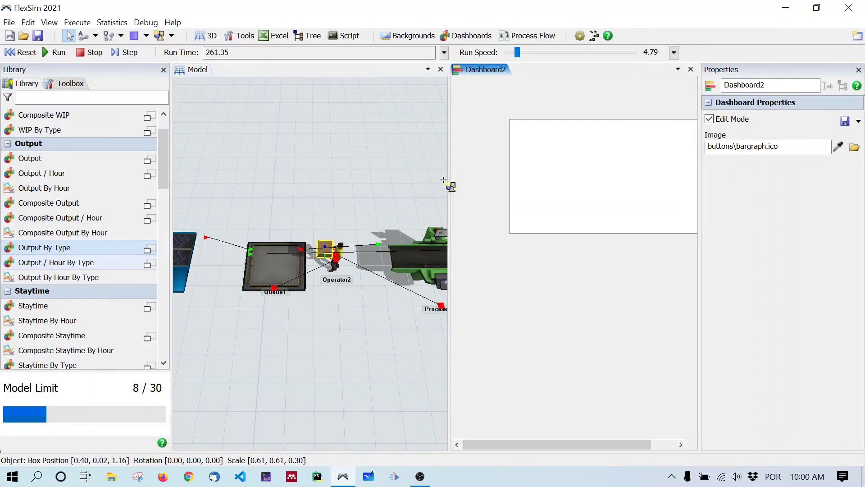
left_click(148, 130)
left_click(550, 184)
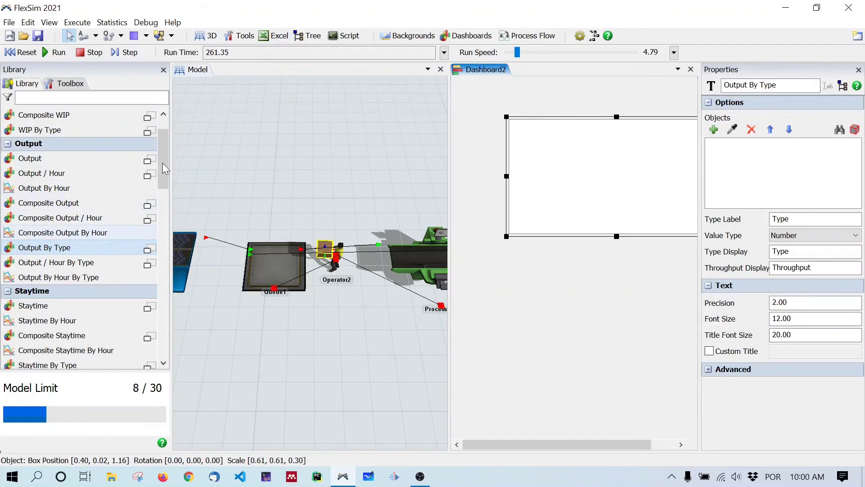
left_click_drag(171, 98, 95, 98)
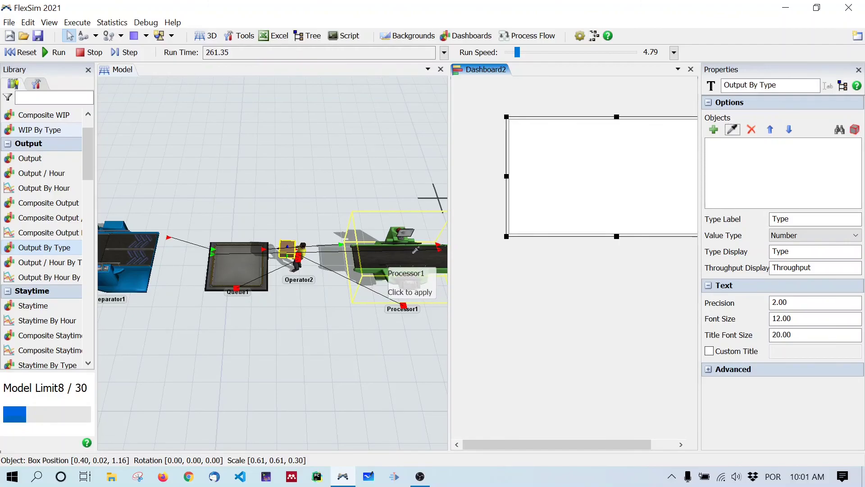
left_click(400, 257)
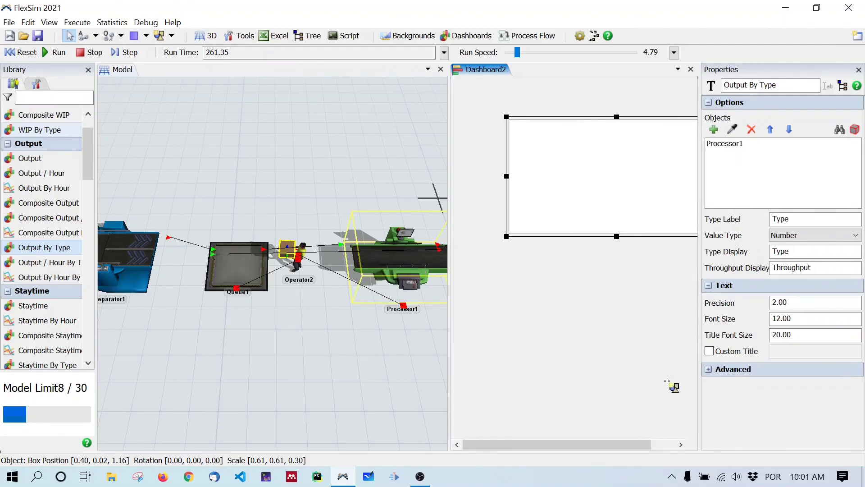
Widen the model view beside the dashboard and reset the simulation
left_click_drag(626, 449, 659, 440)
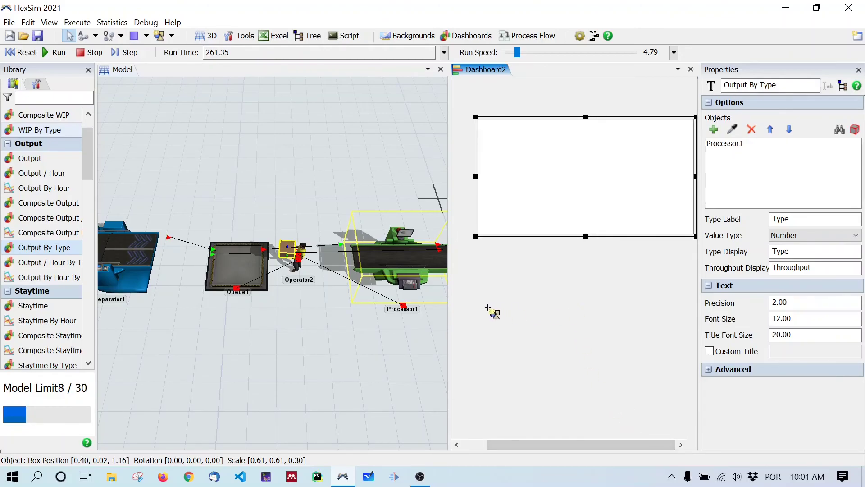
left_click_drag(450, 277, 474, 277)
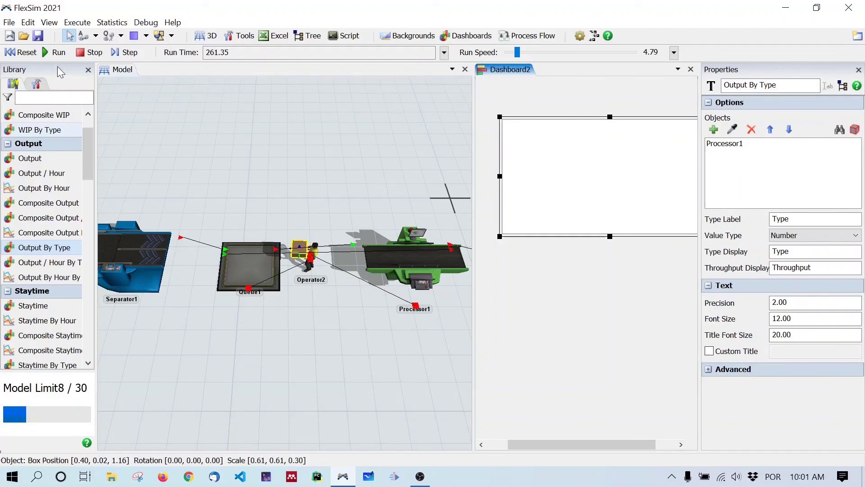
left_click(20, 52)
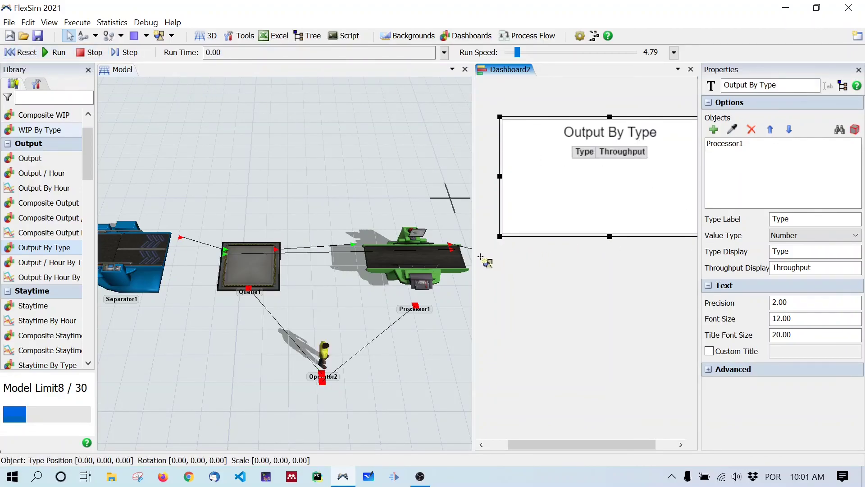
left_click_drag(472, 257, 498, 257)
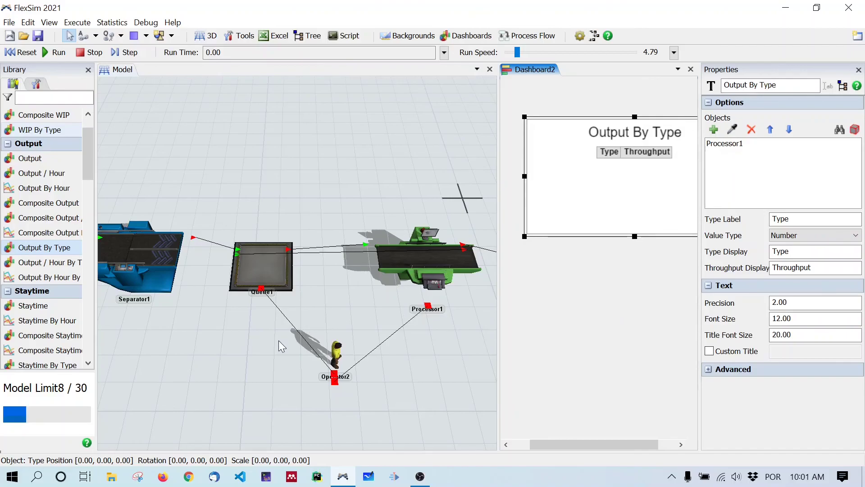
Run the simulation with the full model line and the Output By Type table in view, raising the run speed to 69.96
left_click(242, 357)
scroll(242, 359, "down", 5)
scroll(263, 371, "up", 3)
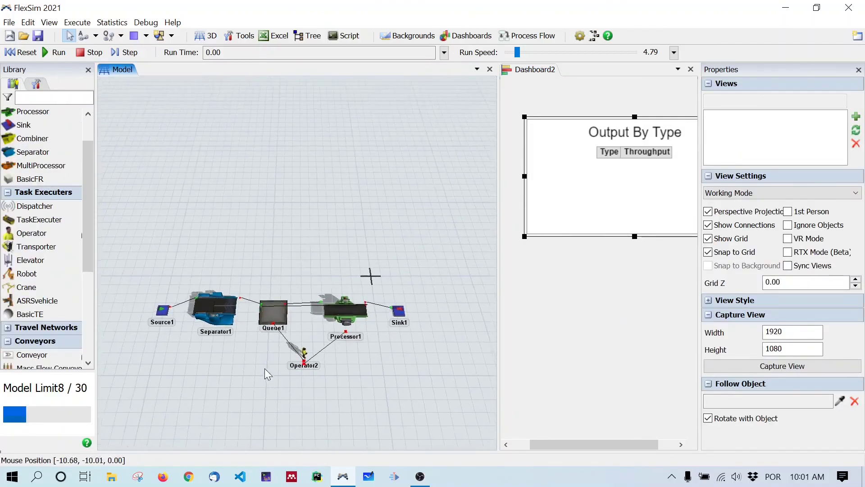
left_click_drag(275, 340, 269, 338)
scroll(269, 340, "up", 2)
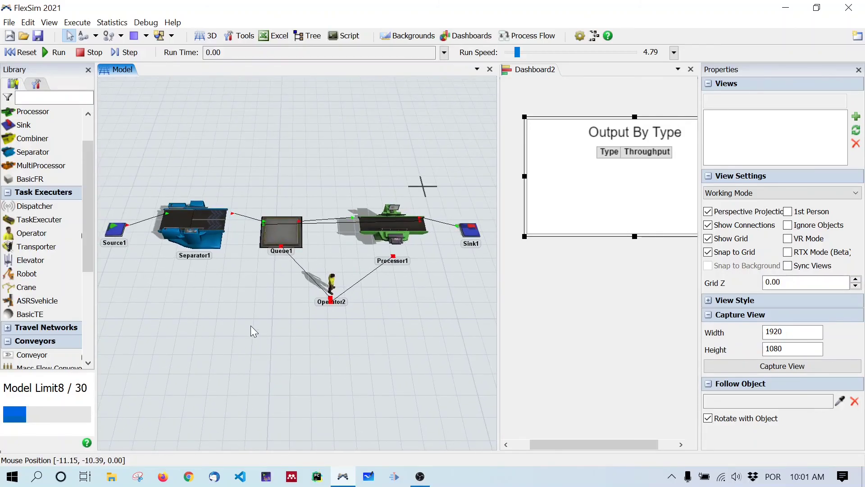
left_click_drag(574, 443, 589, 446)
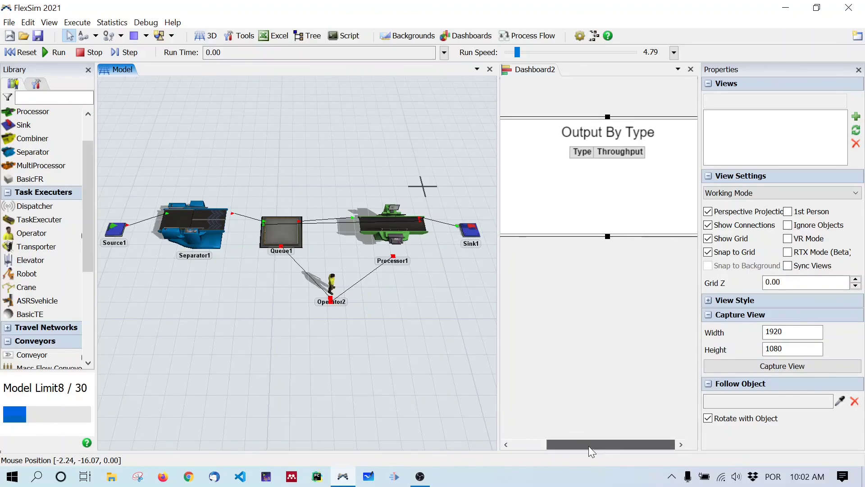
left_click(54, 53)
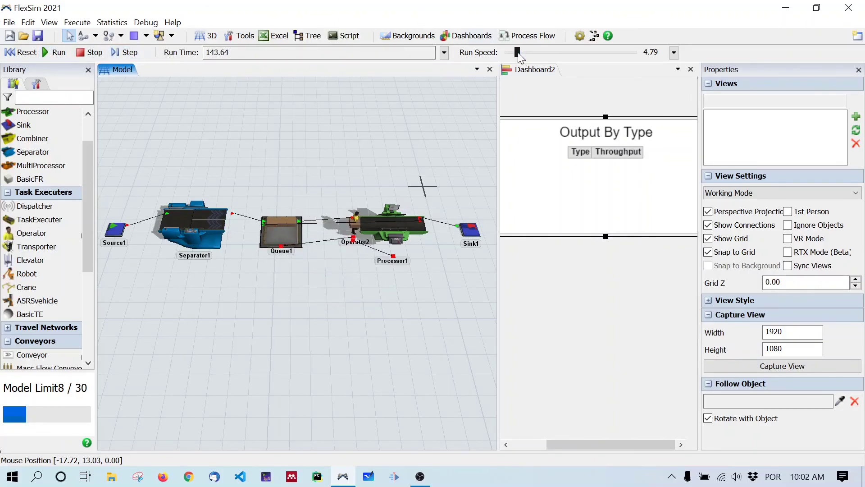
left_click_drag(519, 55, 526, 54)
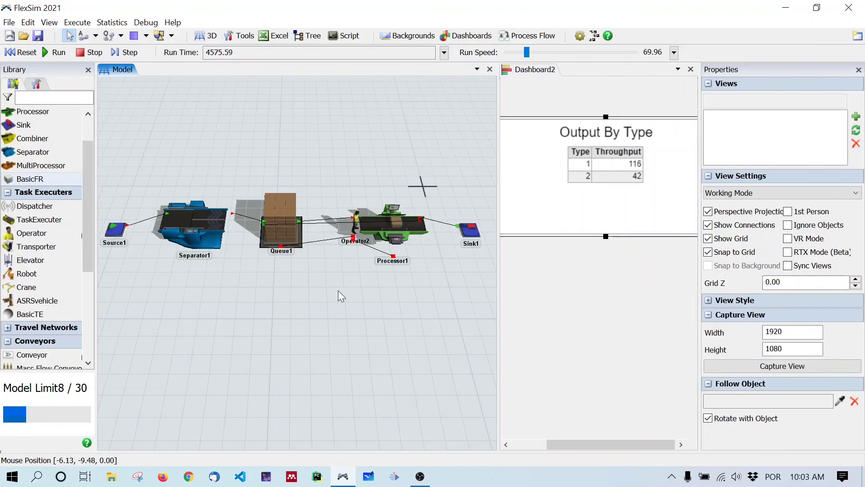
Save the model to the Desktop as a FlexSim Model file named Model
left_click(9, 23)
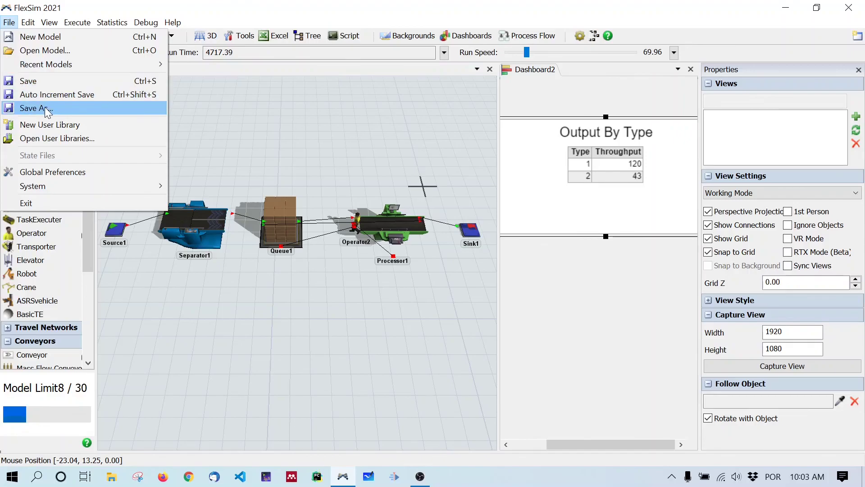
left_click(47, 82)
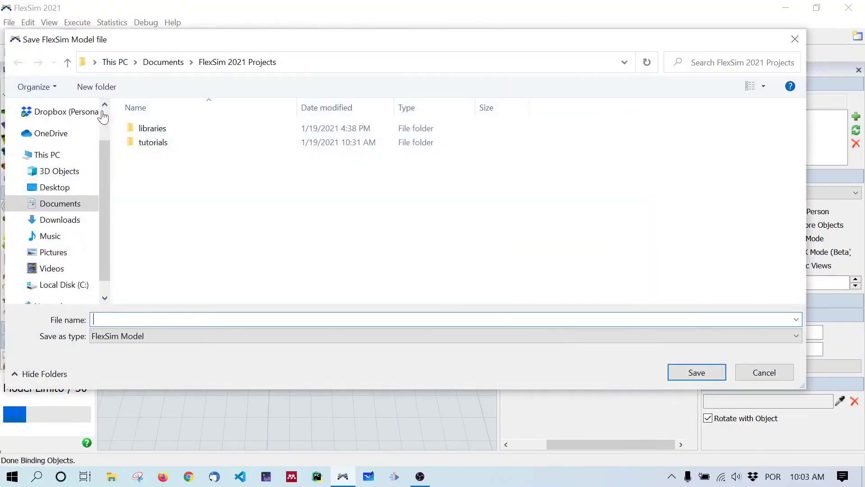
left_click(57, 187)
left_click(150, 319)
type("Model")
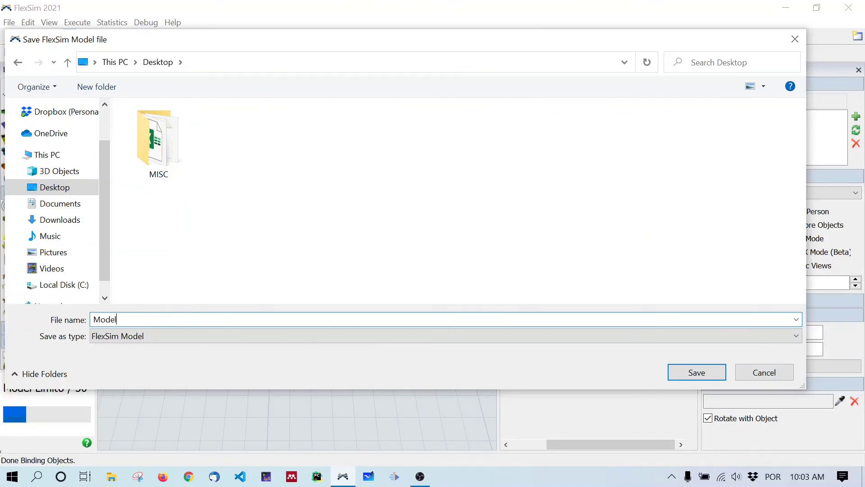
left_click(696, 376)
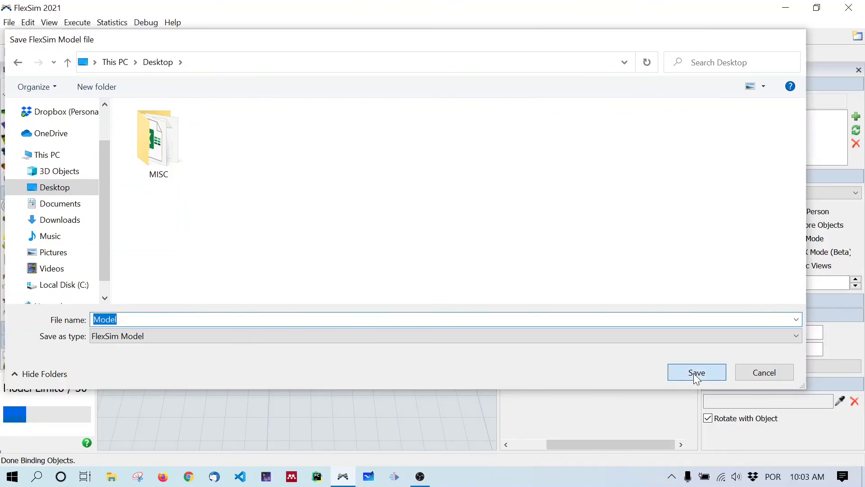